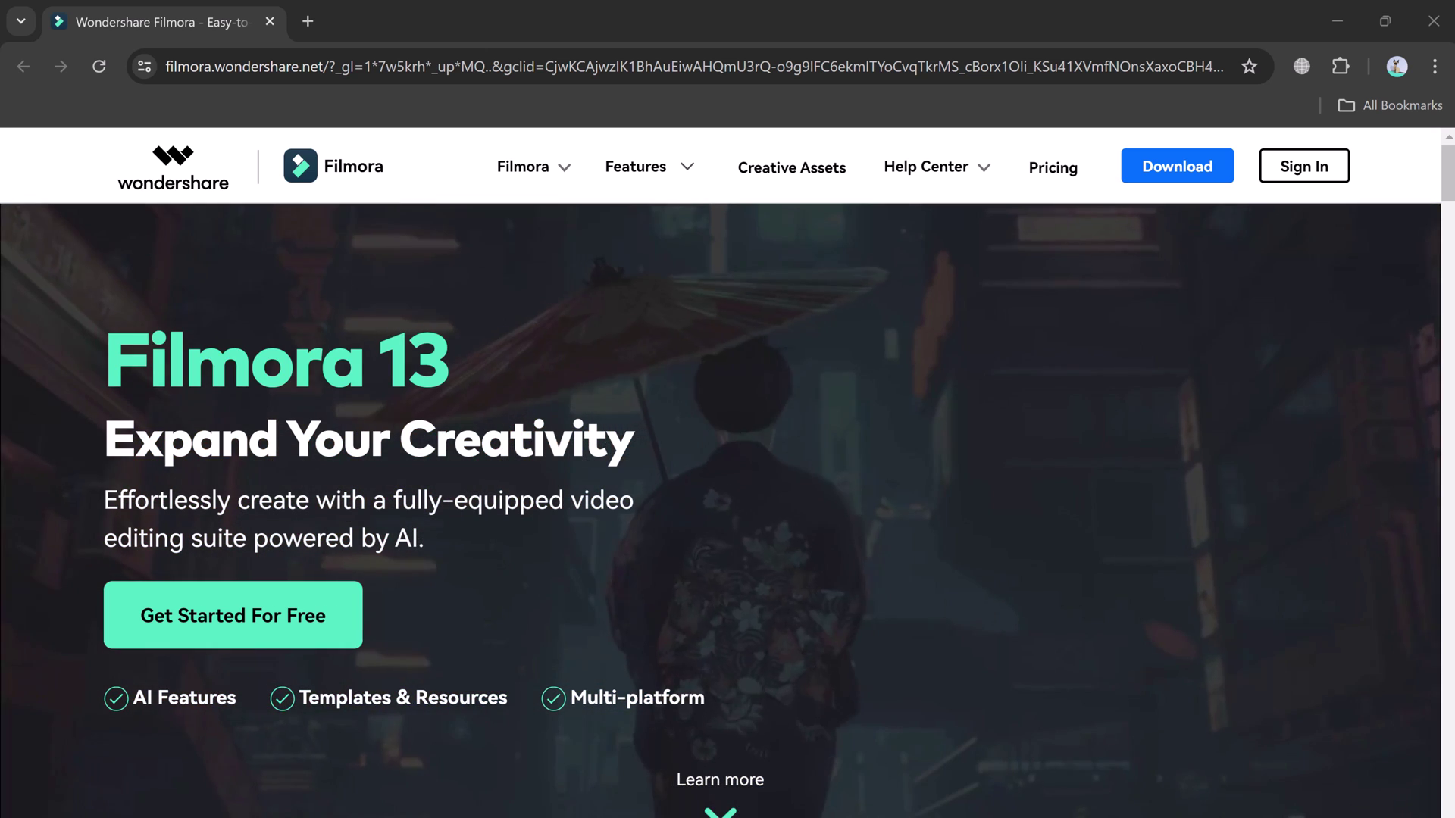
Browse the Filmora start window, then start a new blank project in the editor.
scroll(1334, 761, down, 1)
scroll(1334, 761, down, 15)
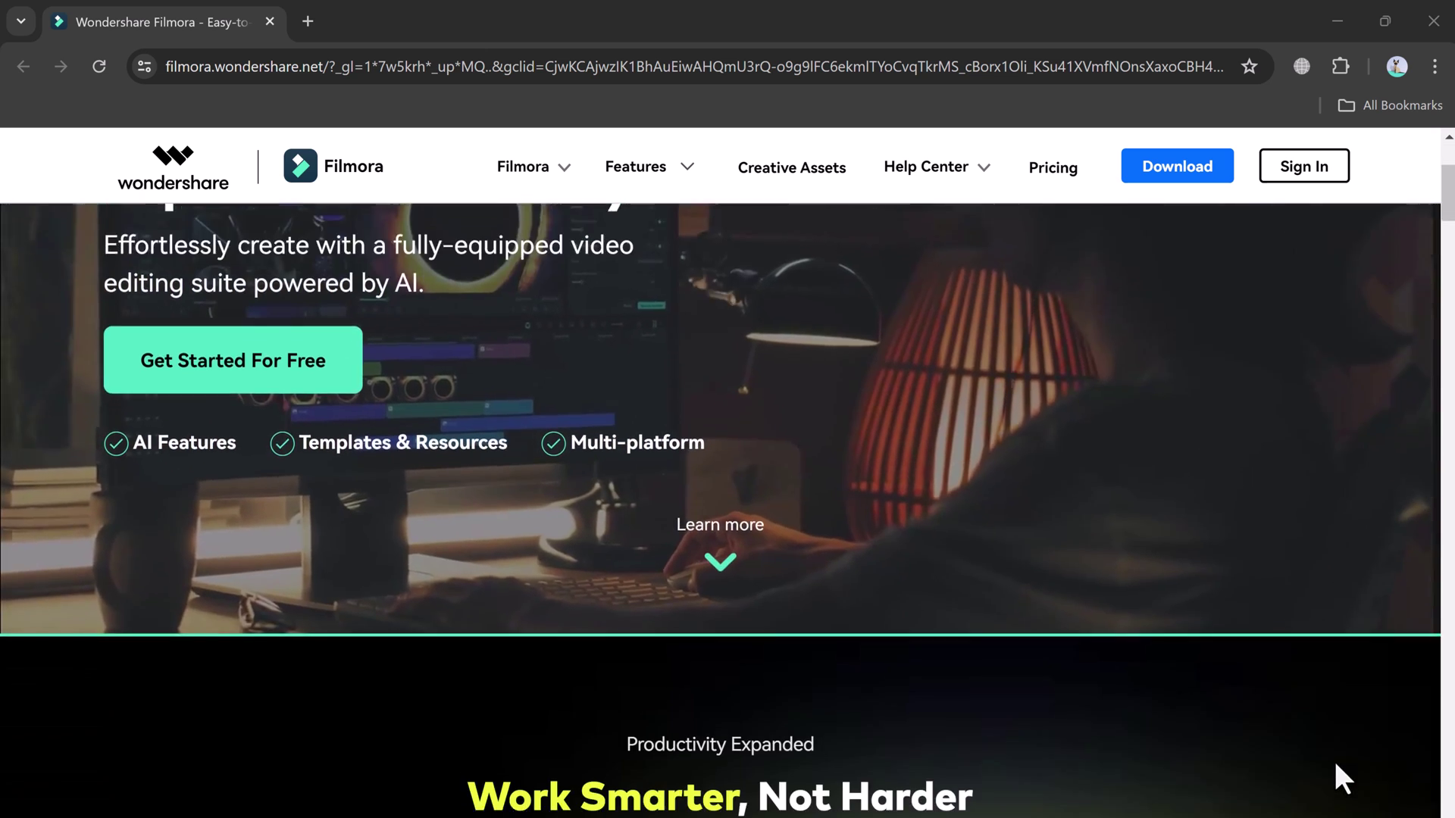
scroll(1335, 759, down, 7)
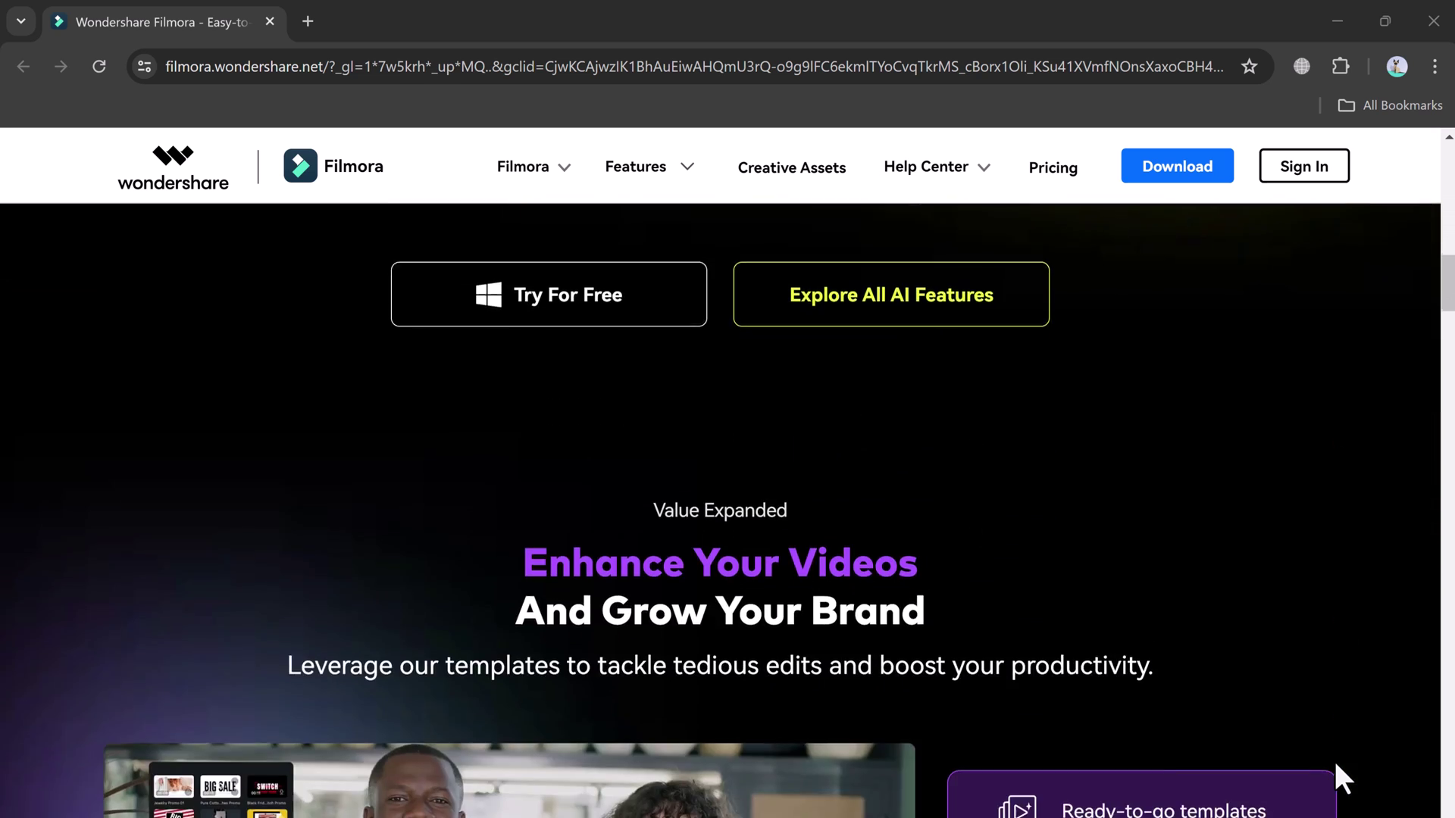
scroll(1190, 716, down, 6)
scroll(1190, 717, down, 20)
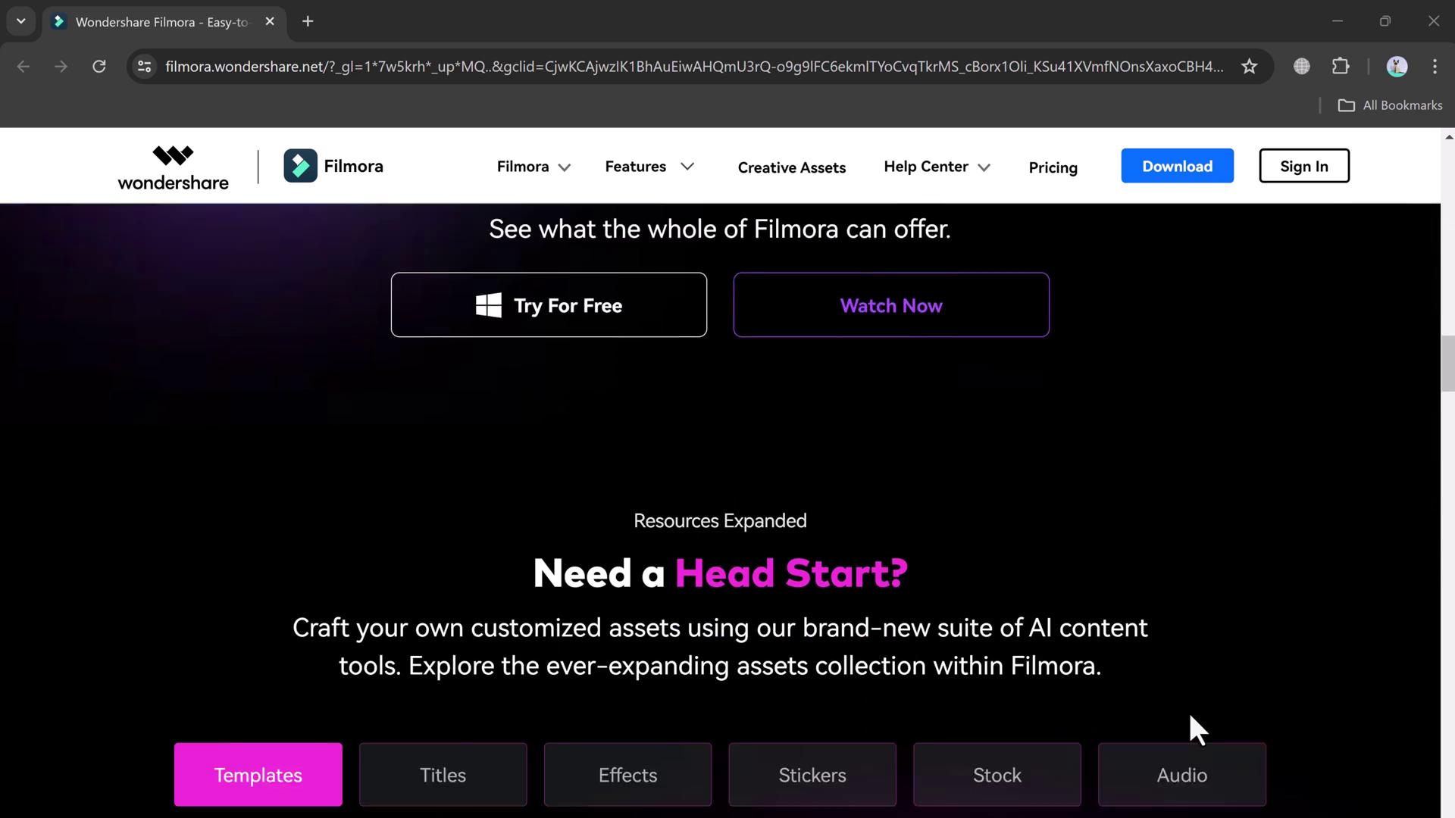
scroll(1190, 716, down, 12)
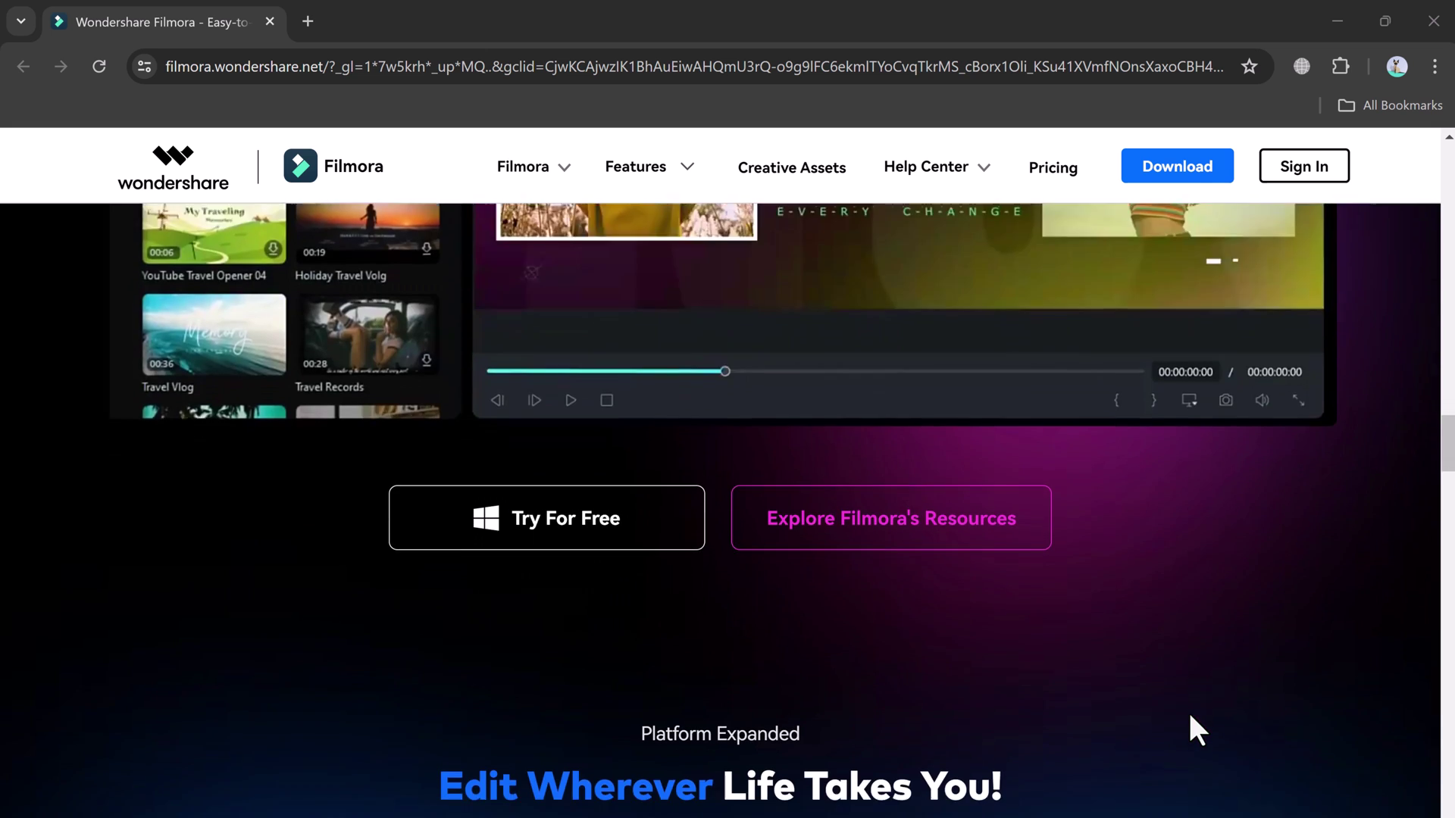
scroll(1191, 716, down, 12)
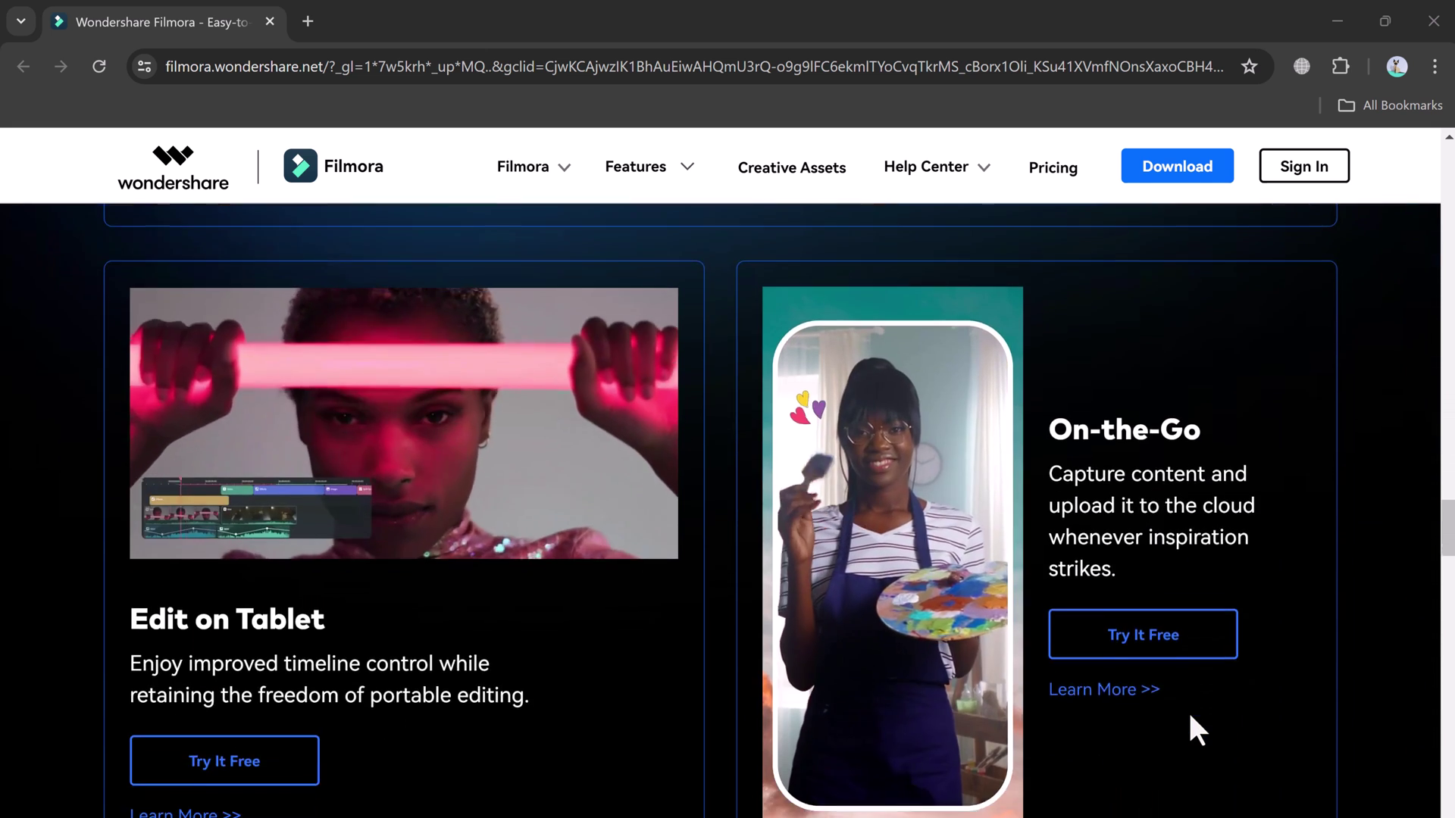
scroll(1191, 715, down, 10)
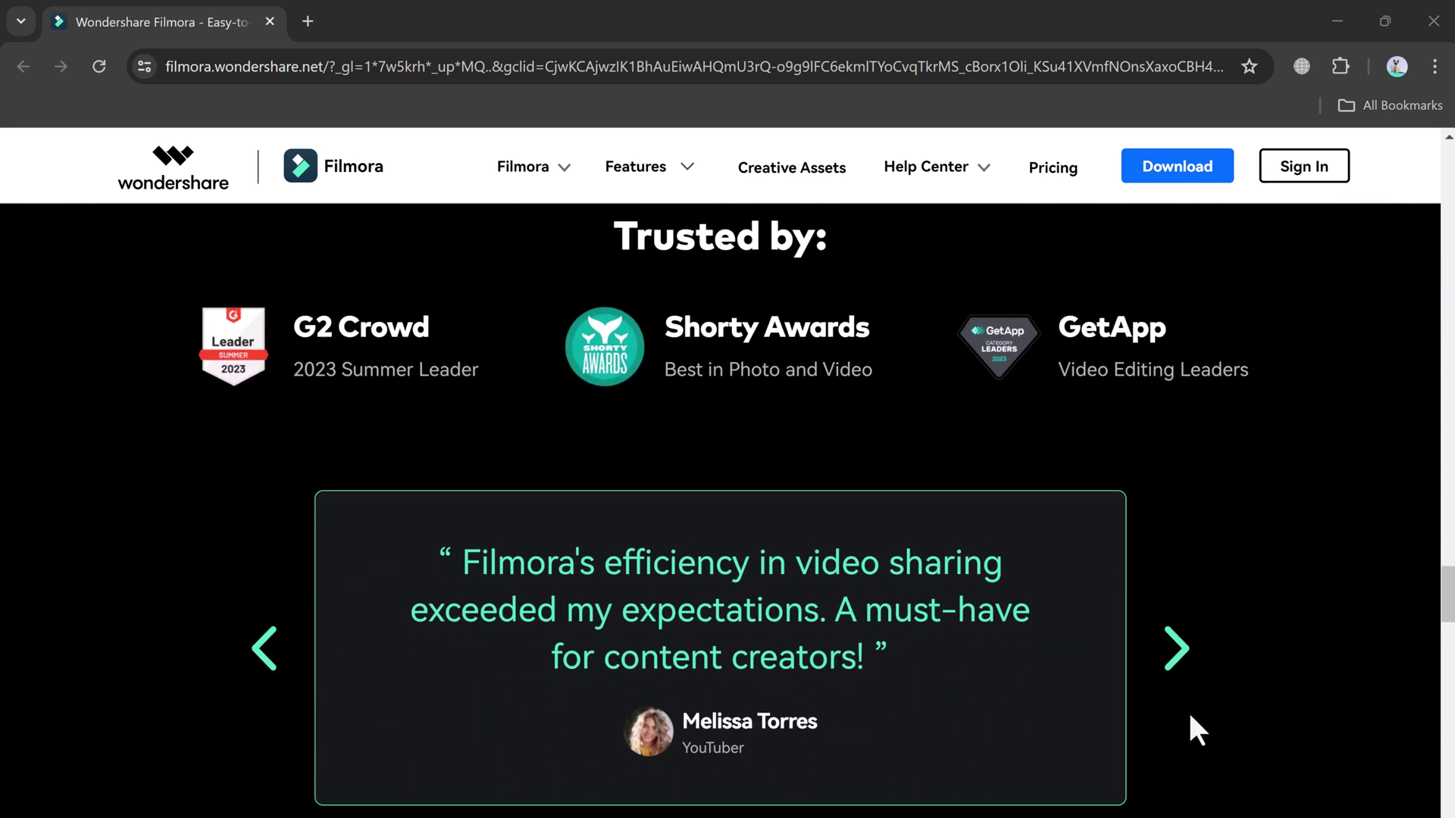
scroll(1188, 716, down, 12)
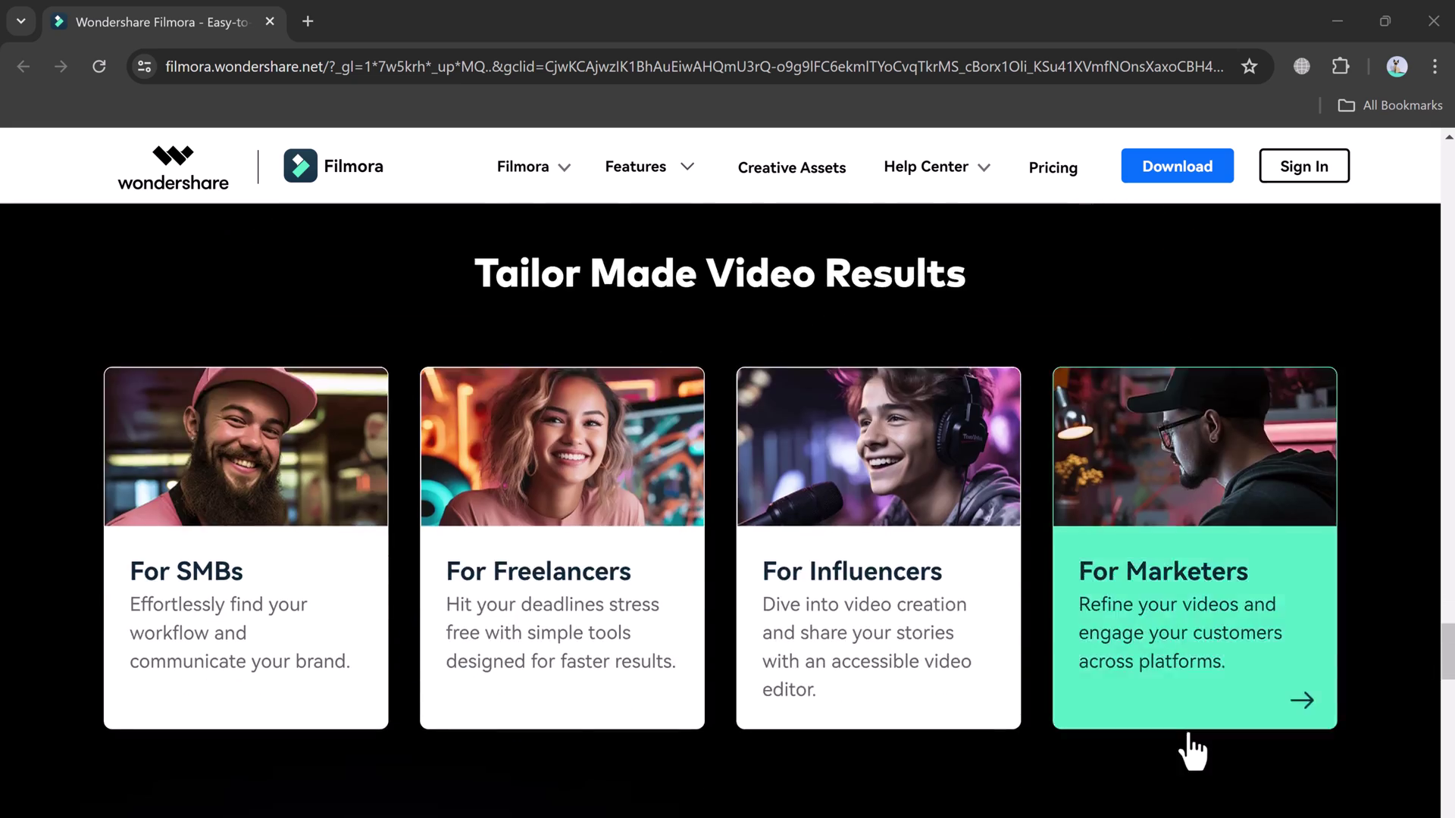
scroll(1189, 769, down, 3)
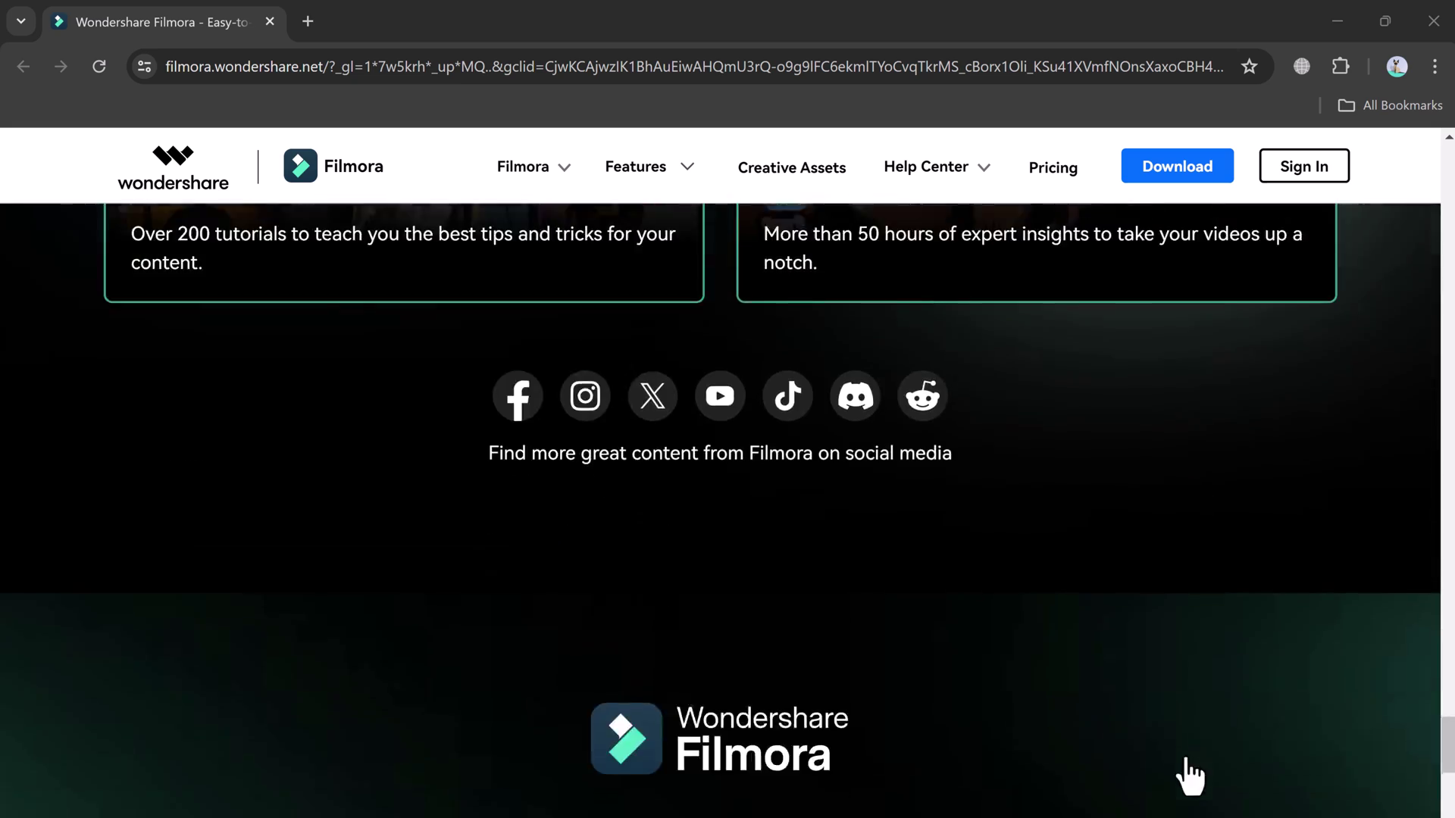
scroll(1186, 765, up, 20)
scroll(1185, 757, up, 15)
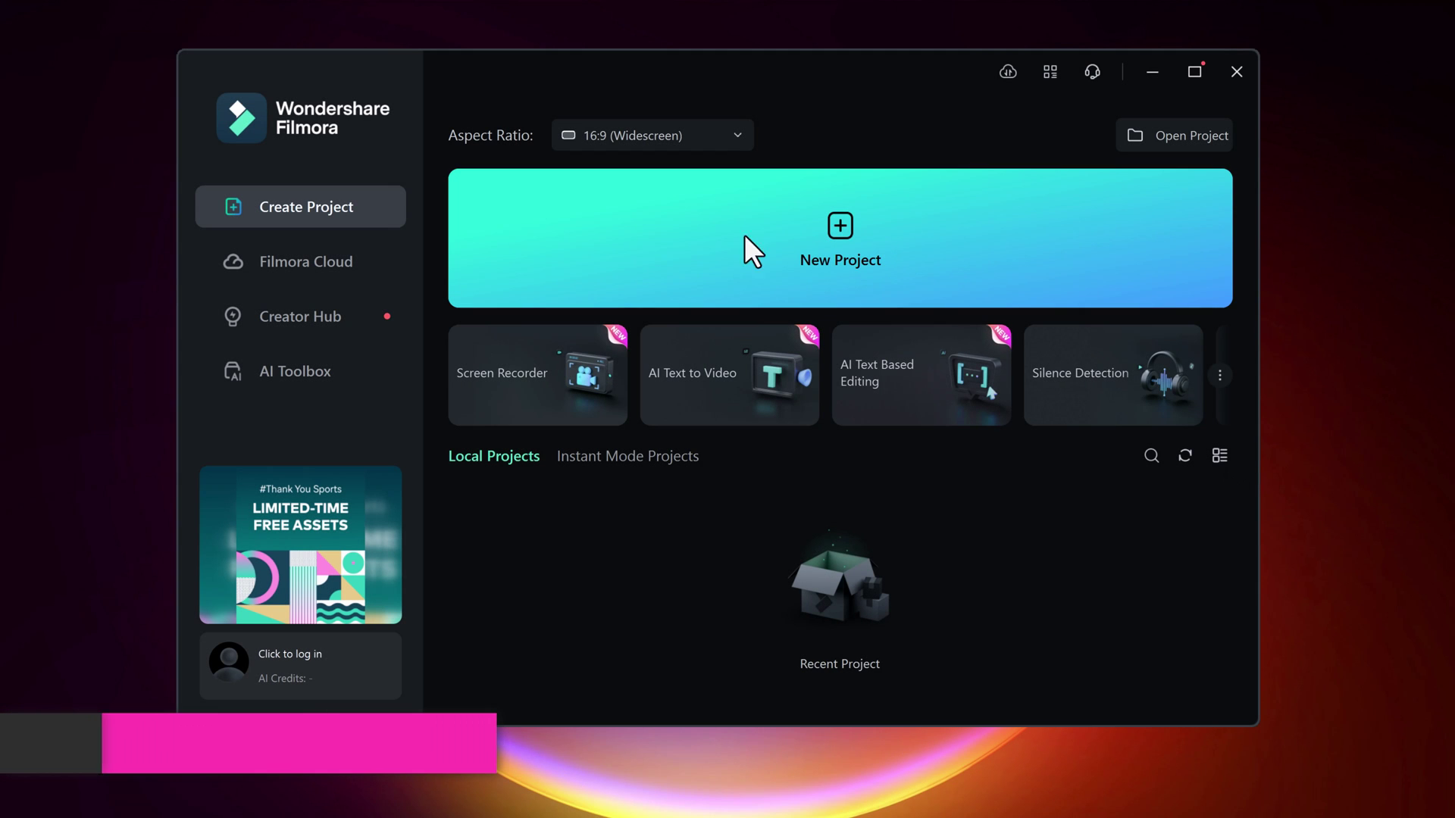
click(937, 266)
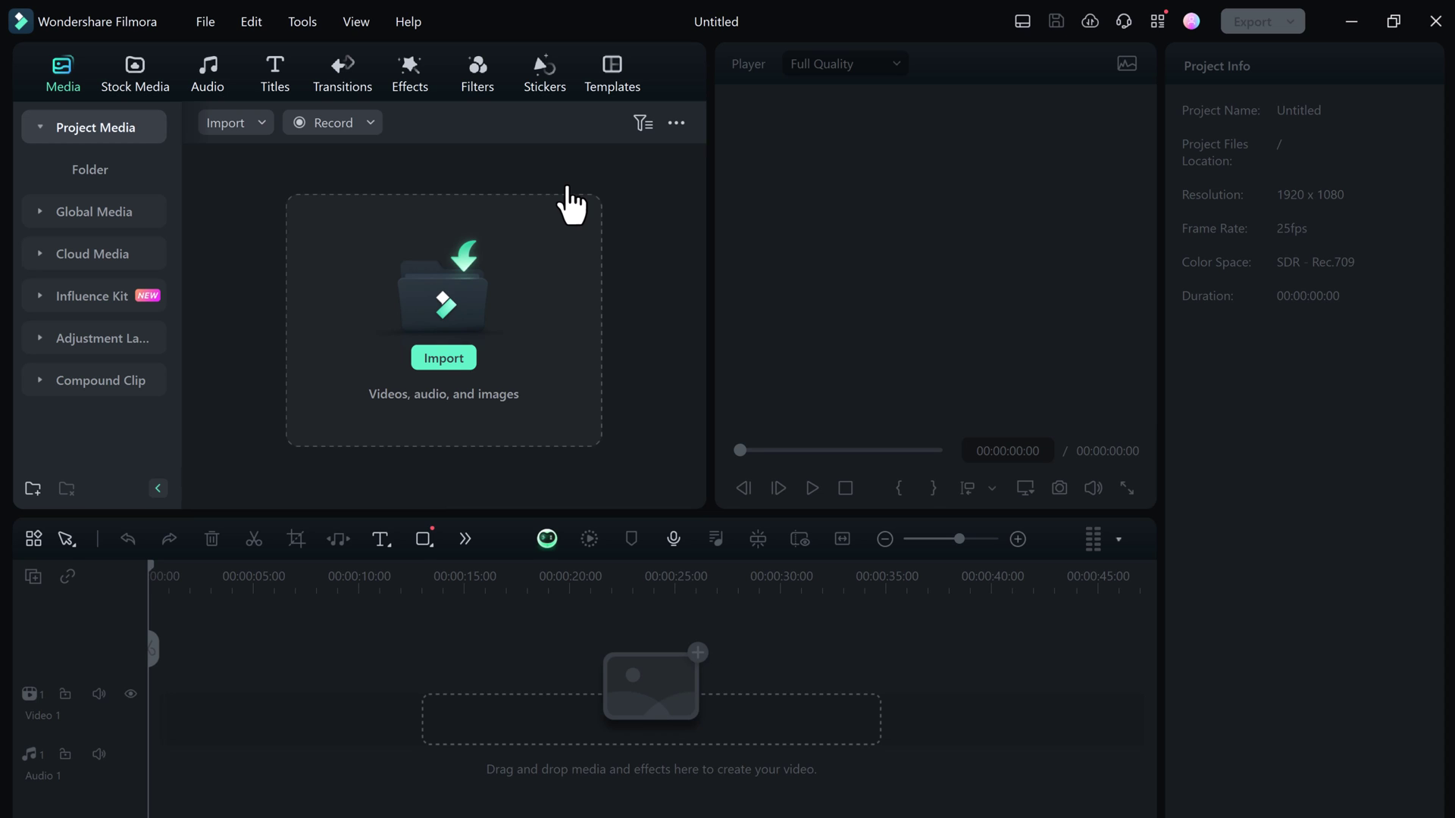
Open AI Music under Audio with the Happy mood tag, and browse past generated tracks.
click(197, 80)
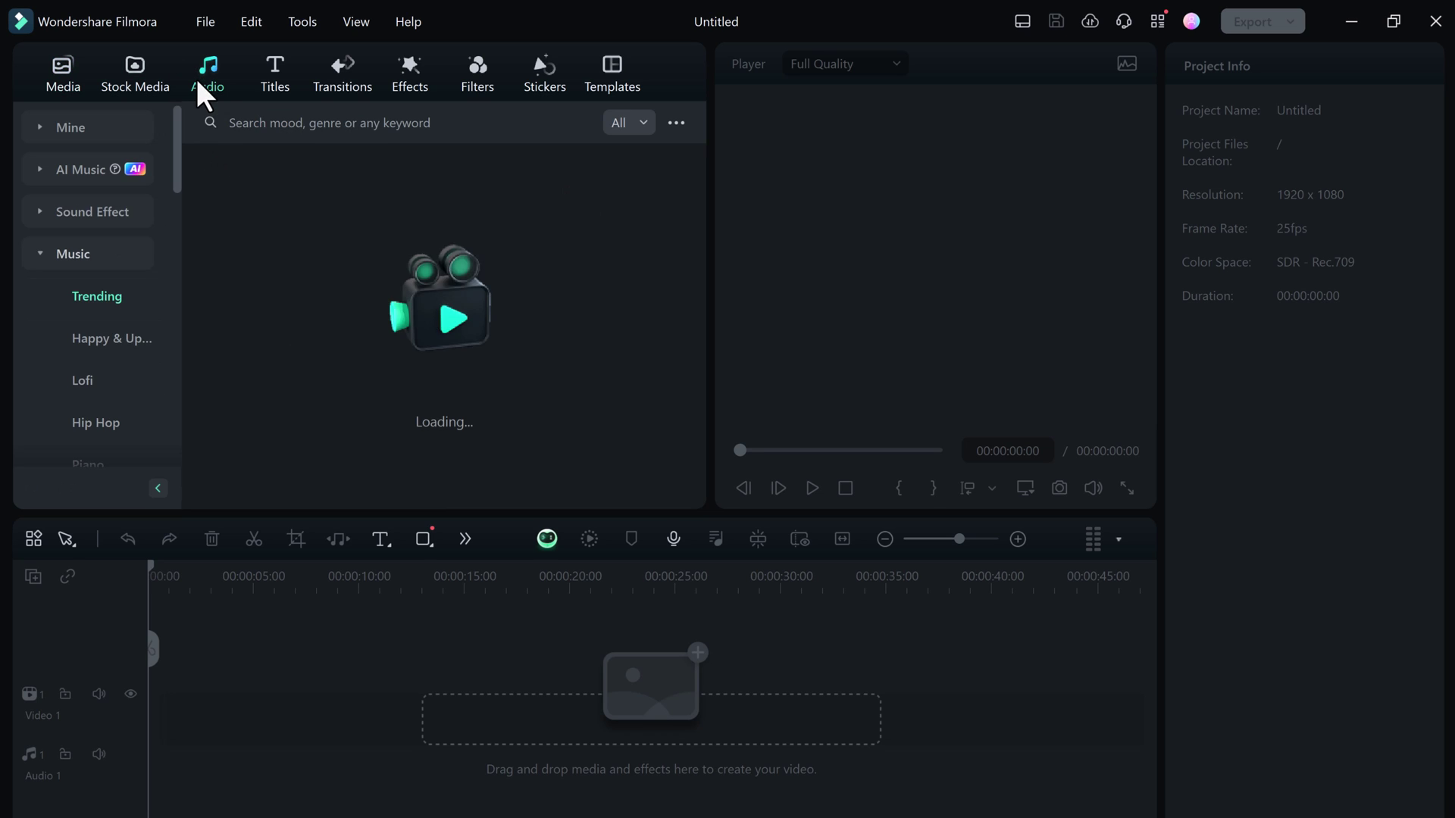
click(84, 166)
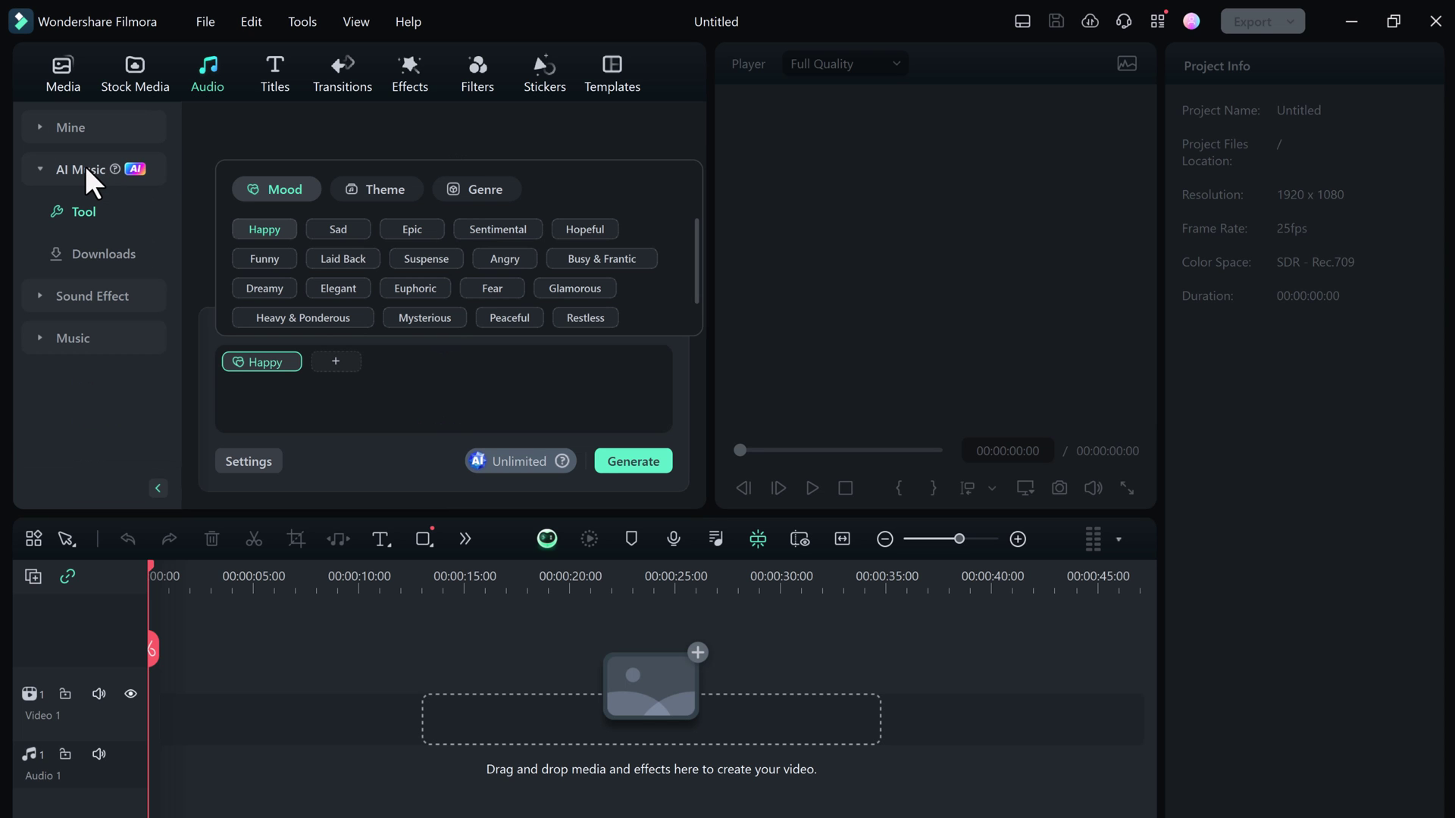
click(413, 386)
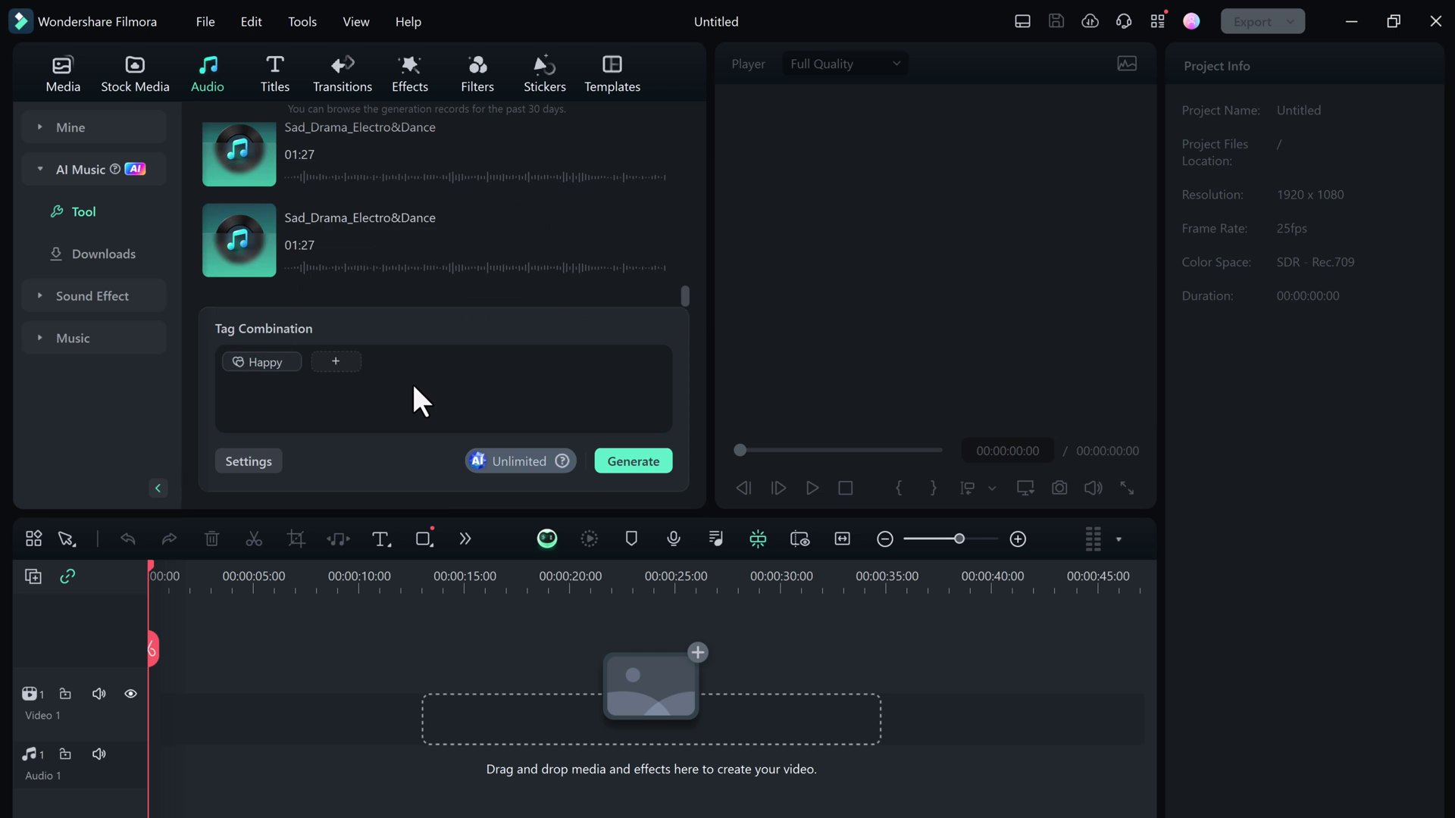
scroll(412, 265, down, 3)
scroll(410, 260, up, 5)
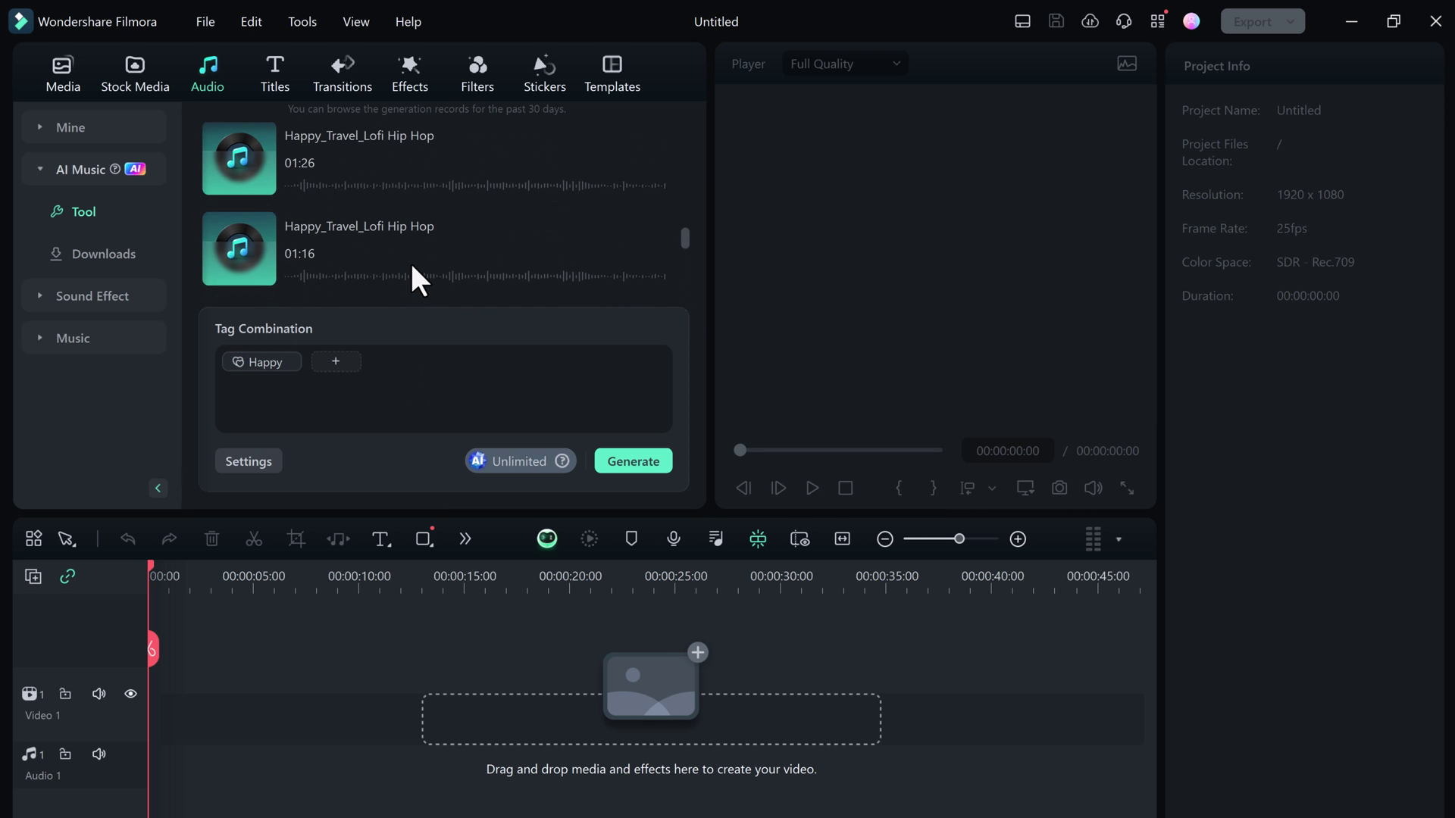
Add the Vlogs theme and Beats genre tags next to Happy, then show the generation settings.
click(336, 361)
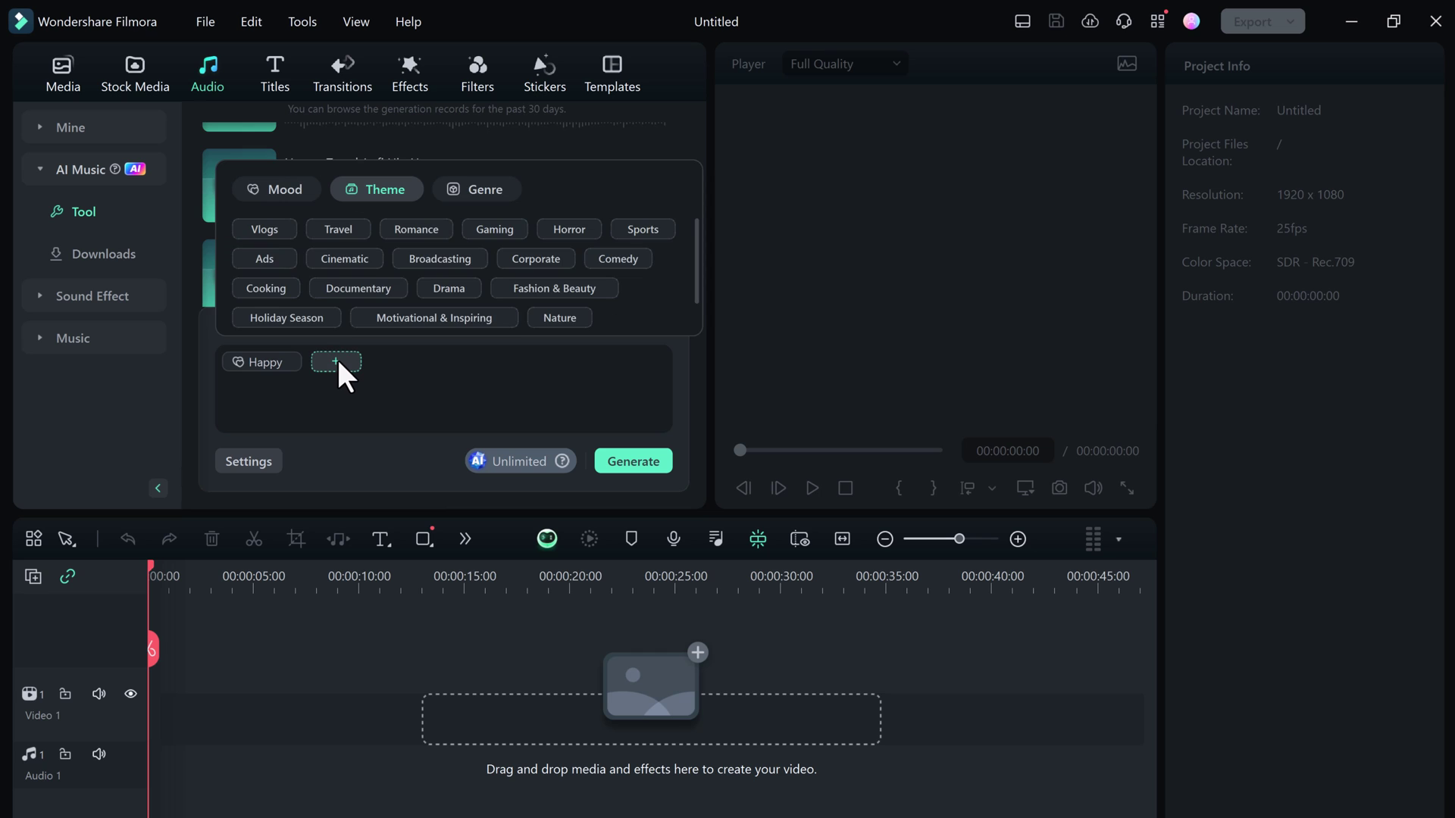
click(284, 189)
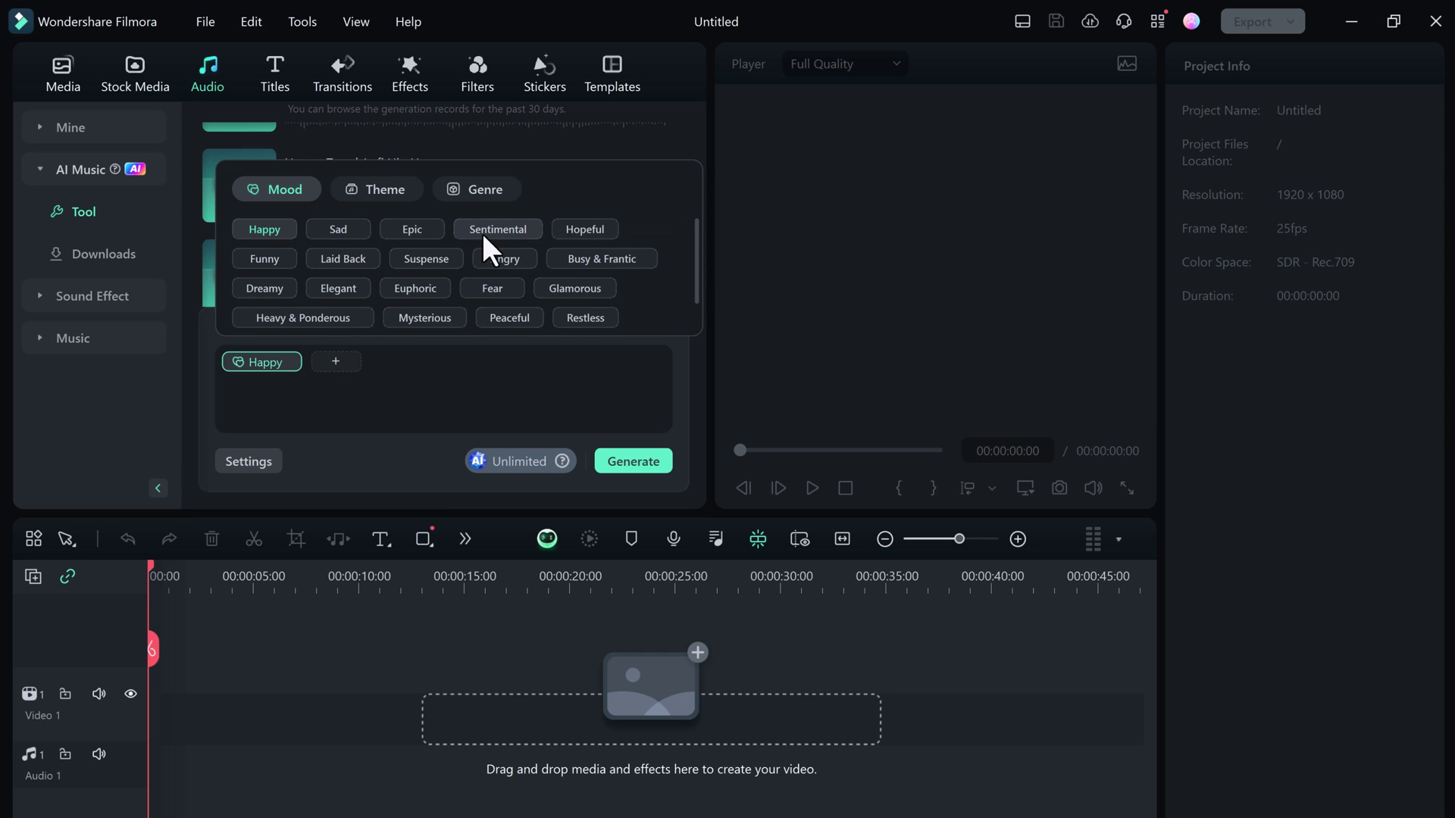
scroll(583, 292, down, 1)
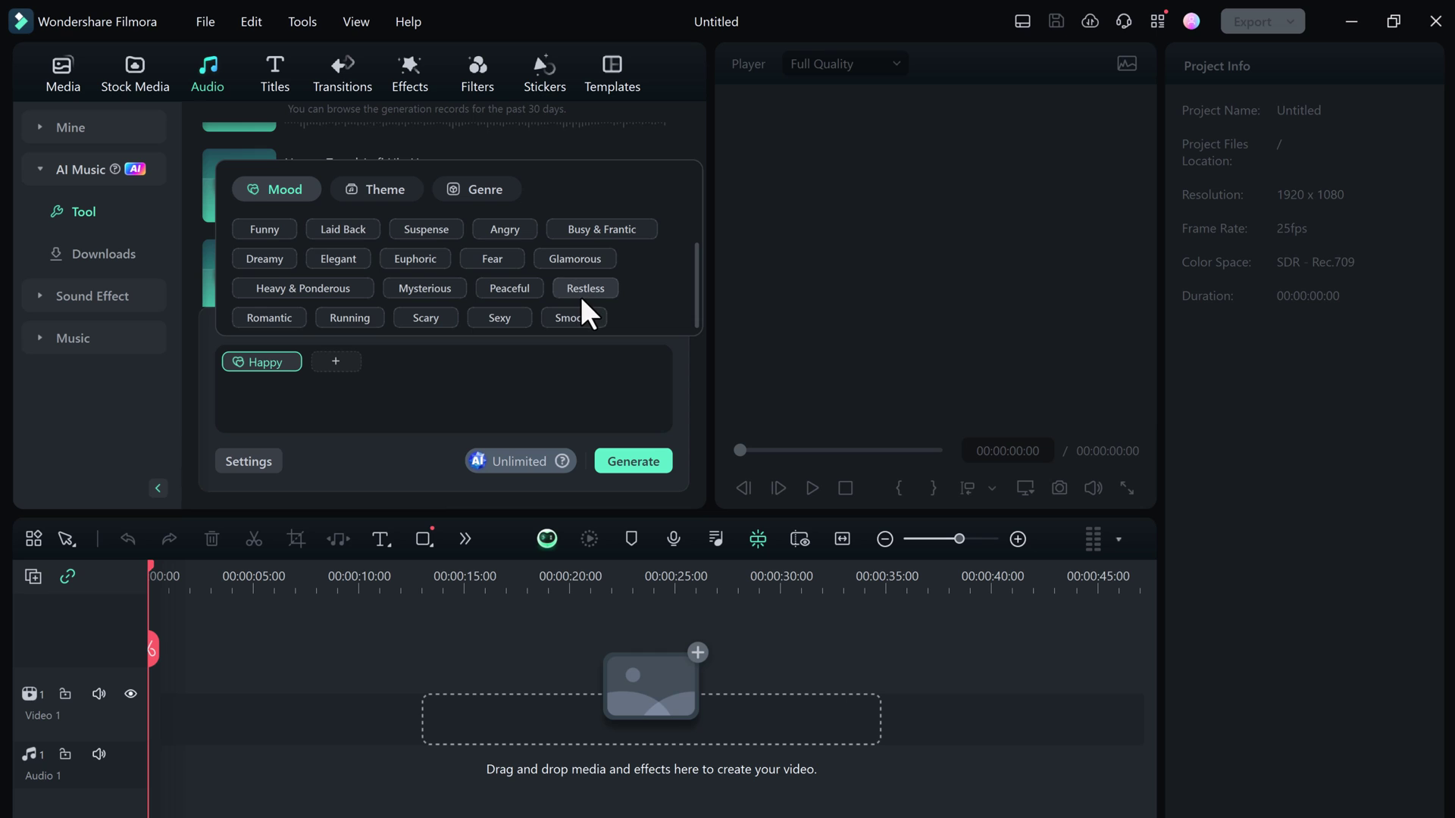
scroll(278, 227, up, 1)
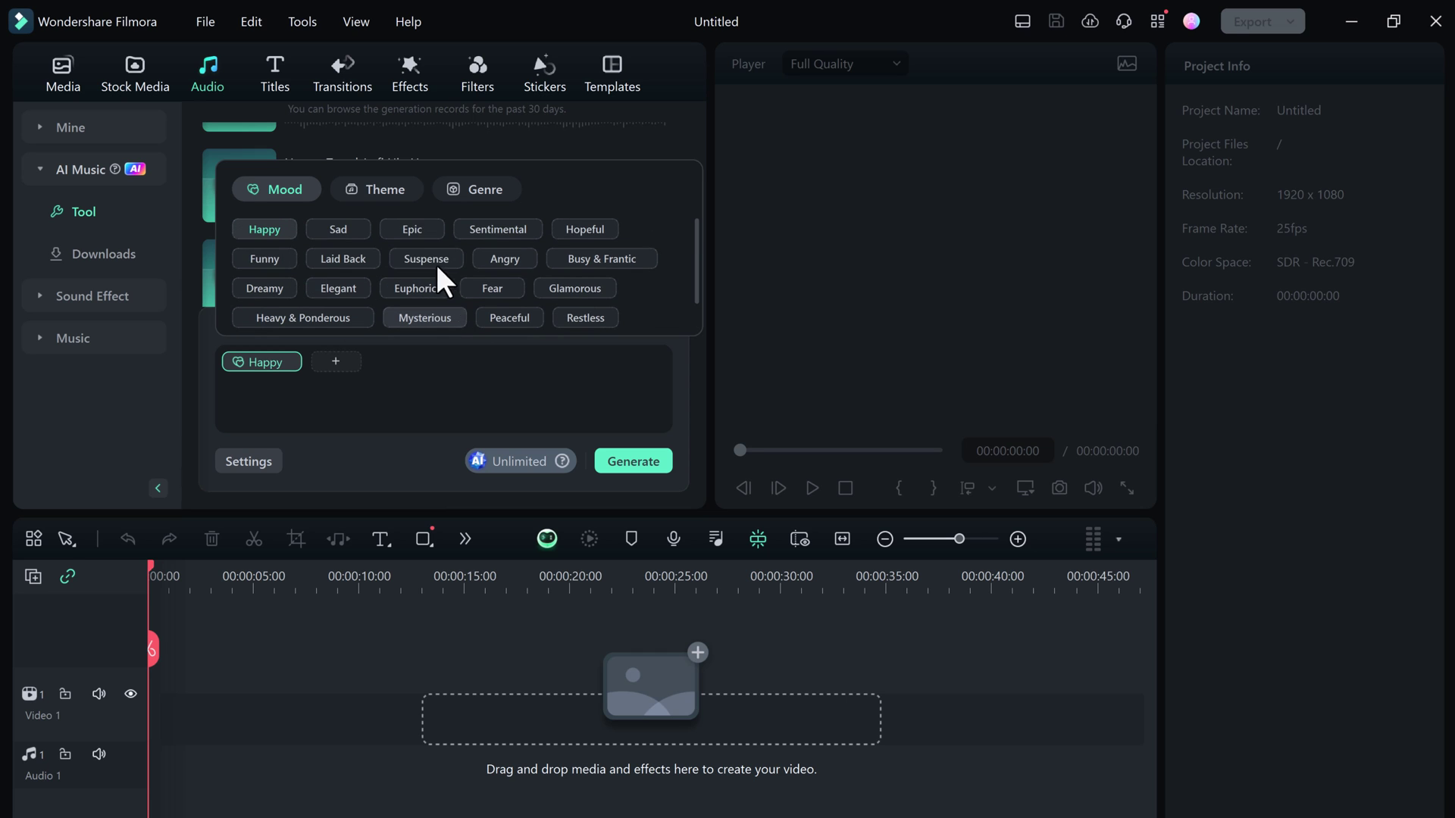
click(396, 183)
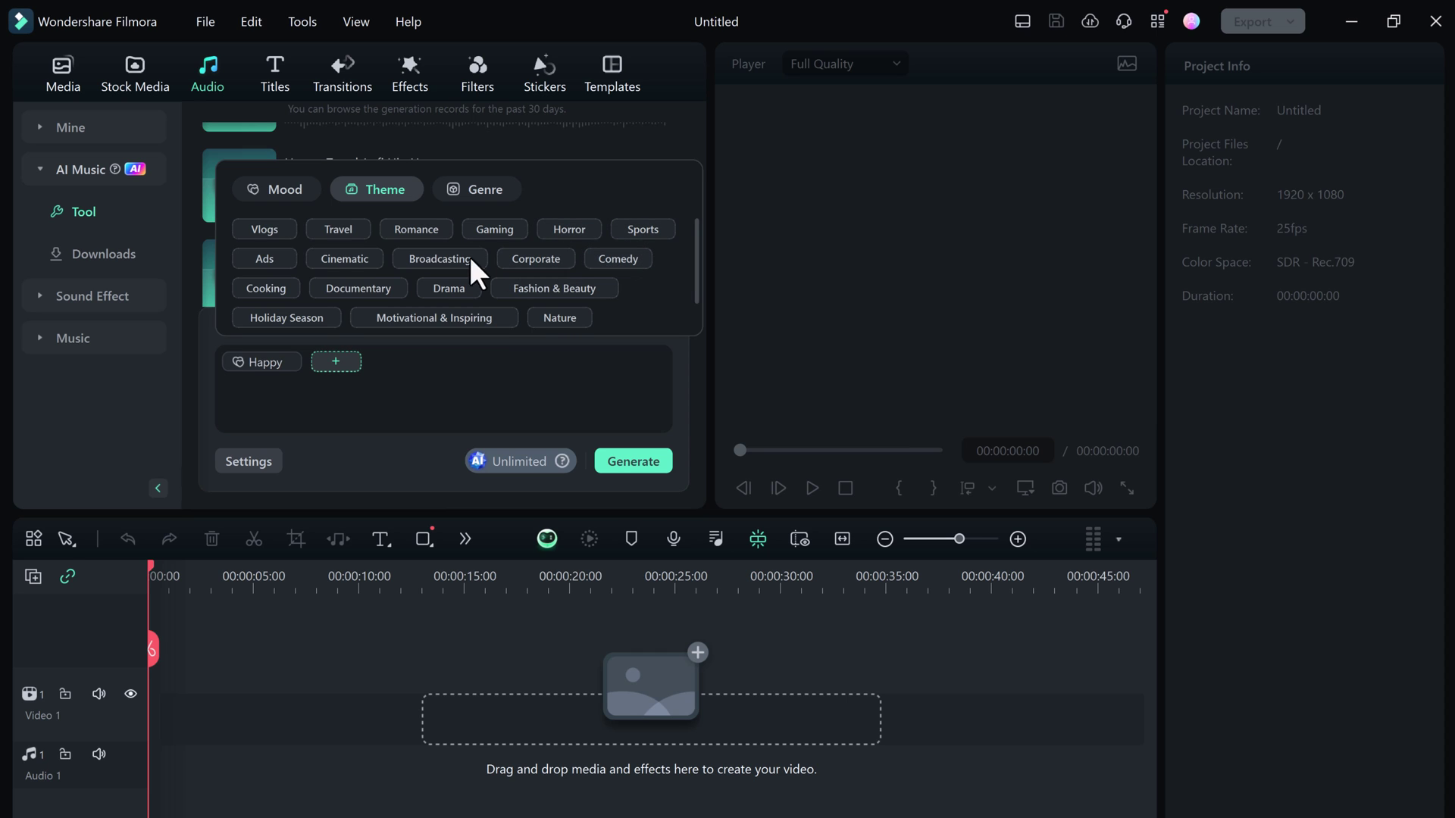
click(265, 229)
click(474, 191)
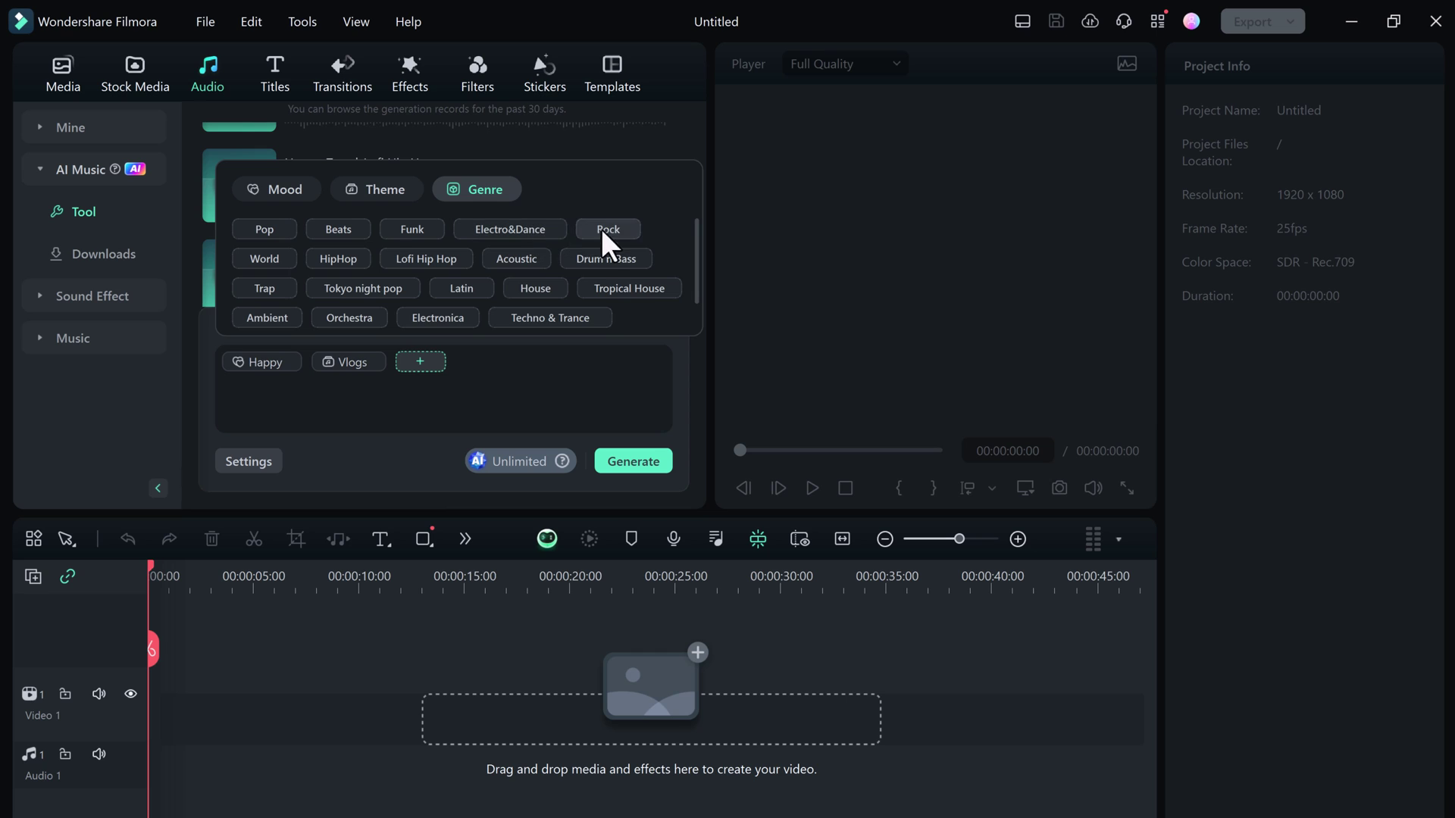
click(455, 339)
click(257, 457)
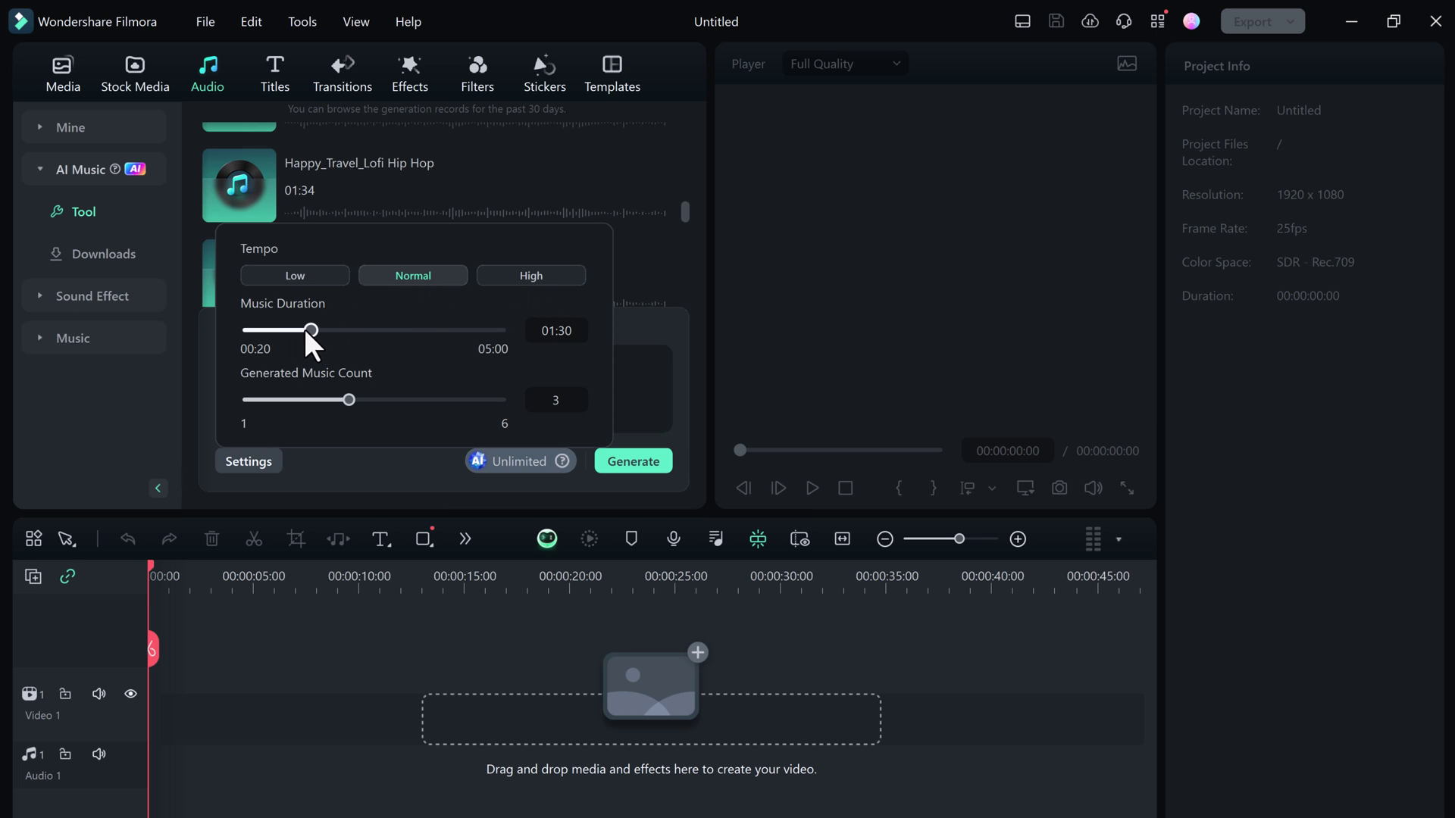
Set Music Duration to 02:00 and generate new Happy_Vlogs_Beats tracks.
drag(309, 331, 337, 327)
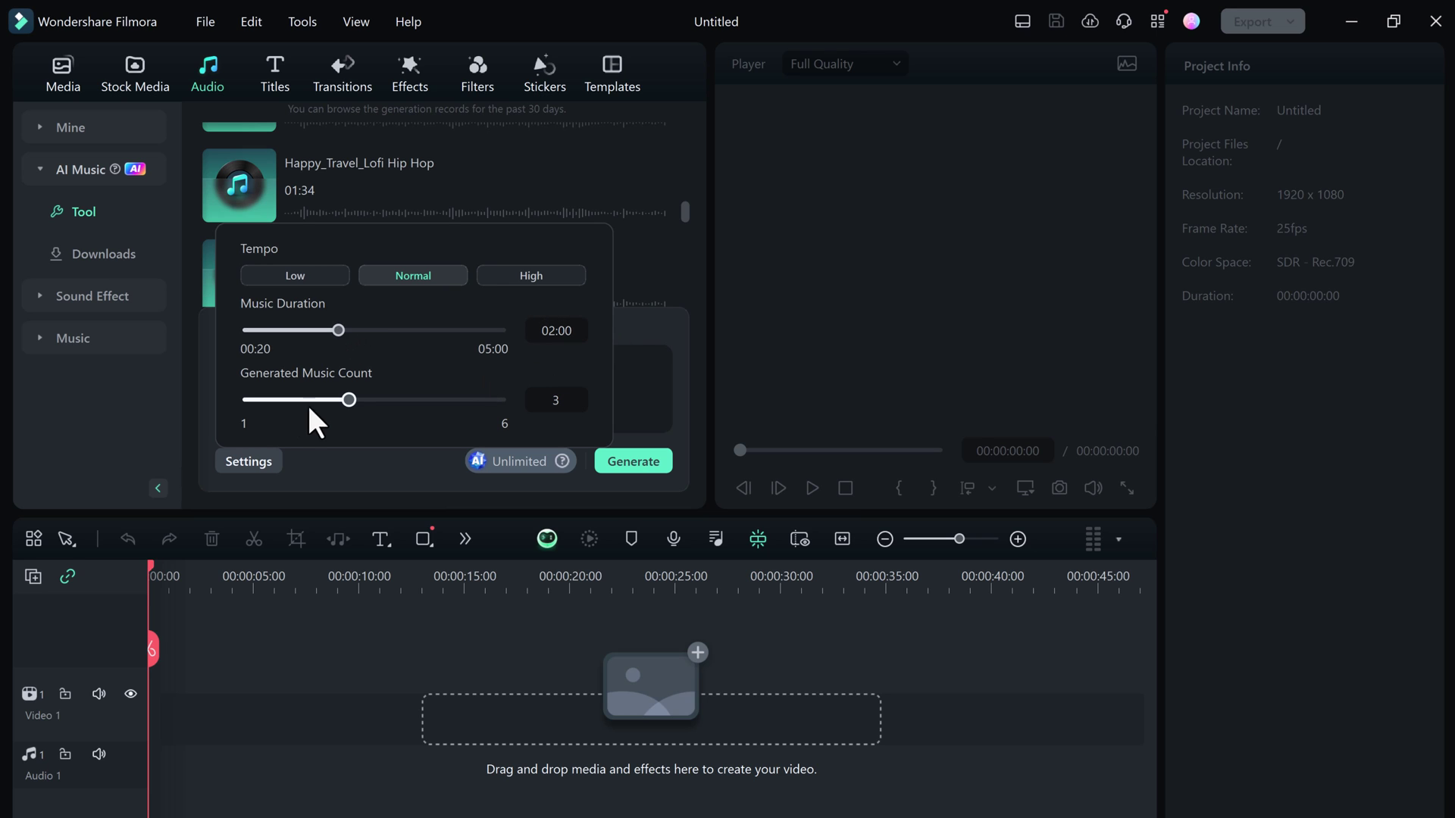
click(648, 457)
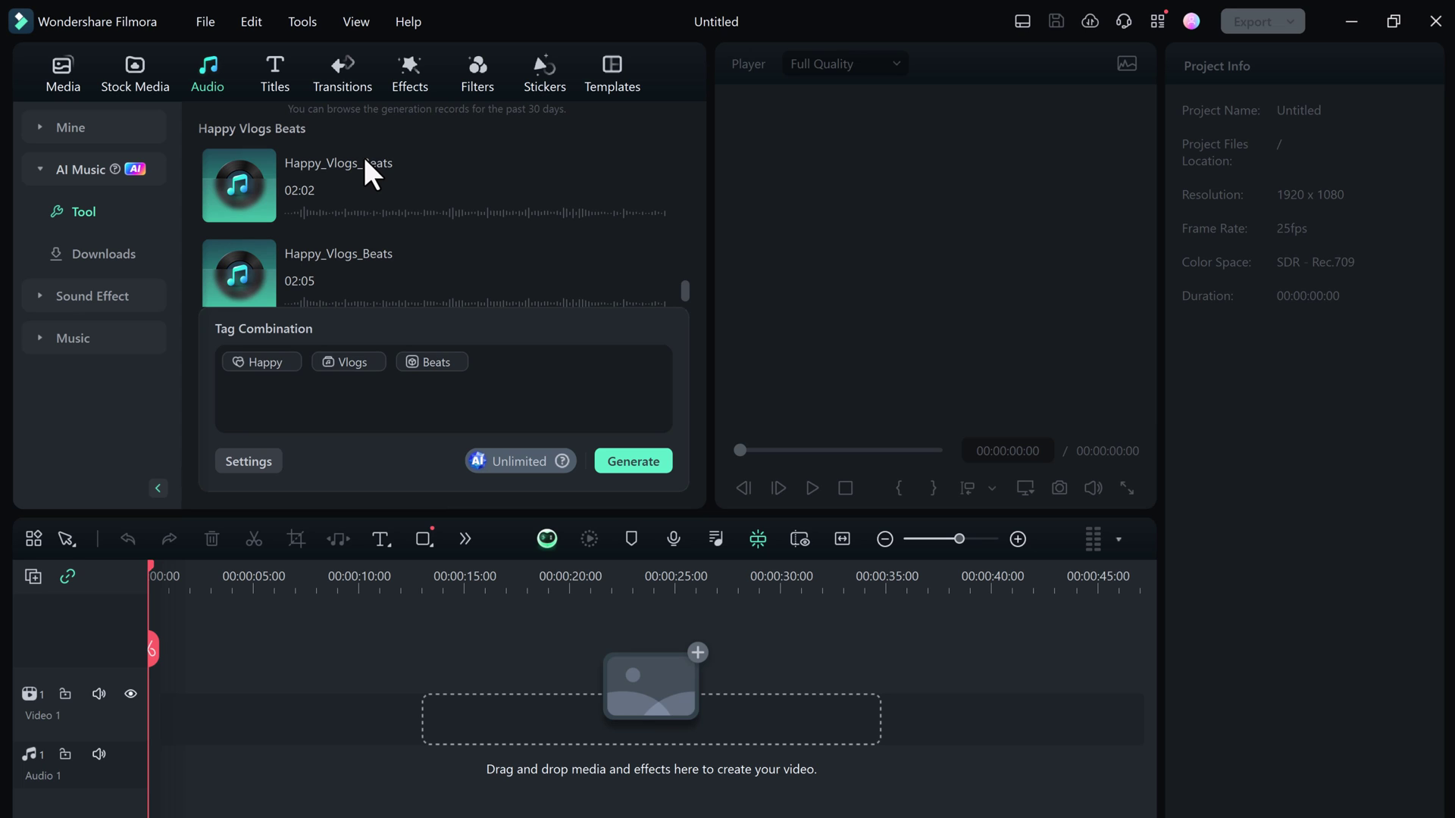
Preview the first and second Happy_Vlogs_Beats tracks in turn, then pause playback.
click(235, 184)
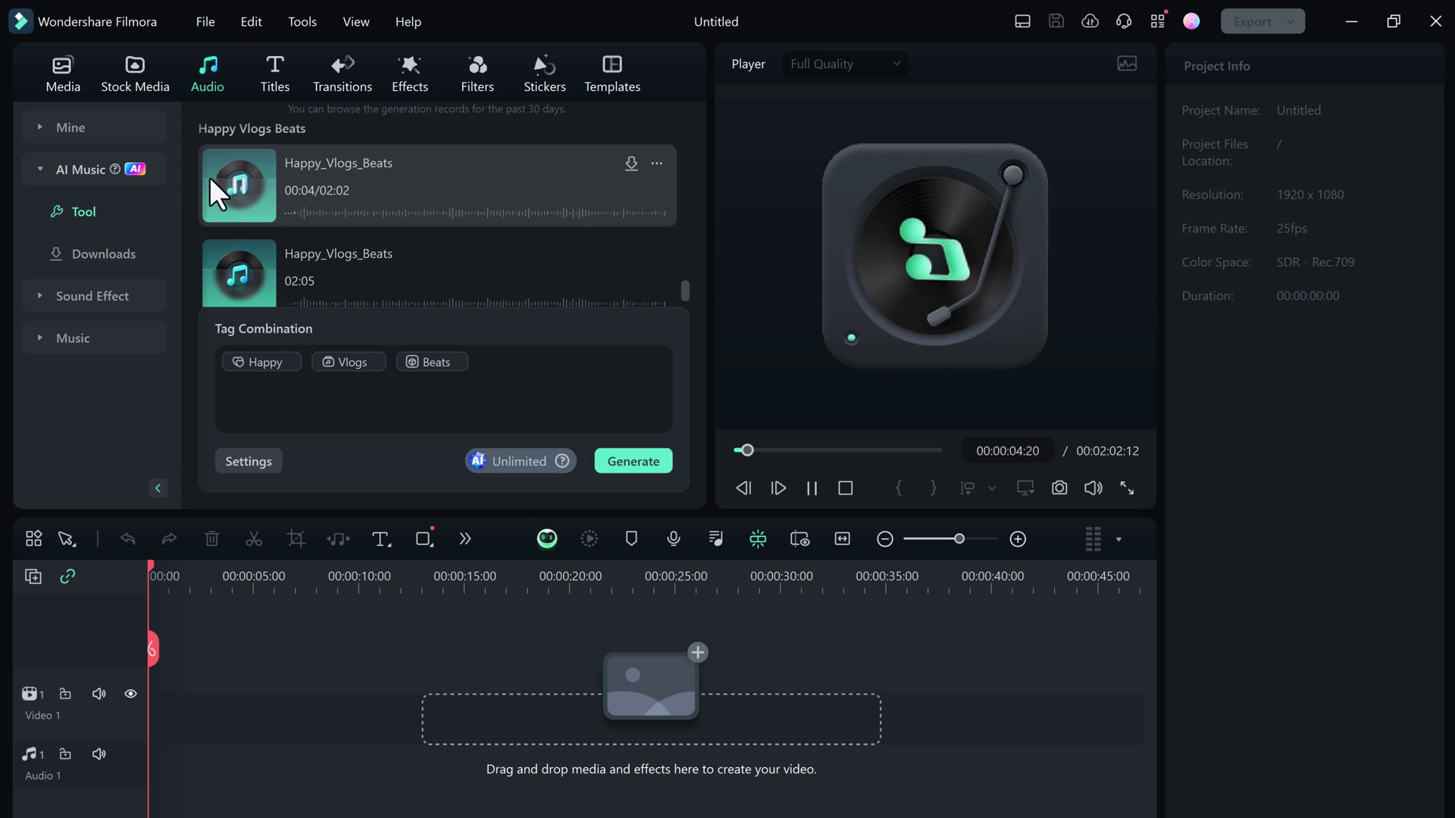
scroll(257, 181, down, 2)
click(235, 150)
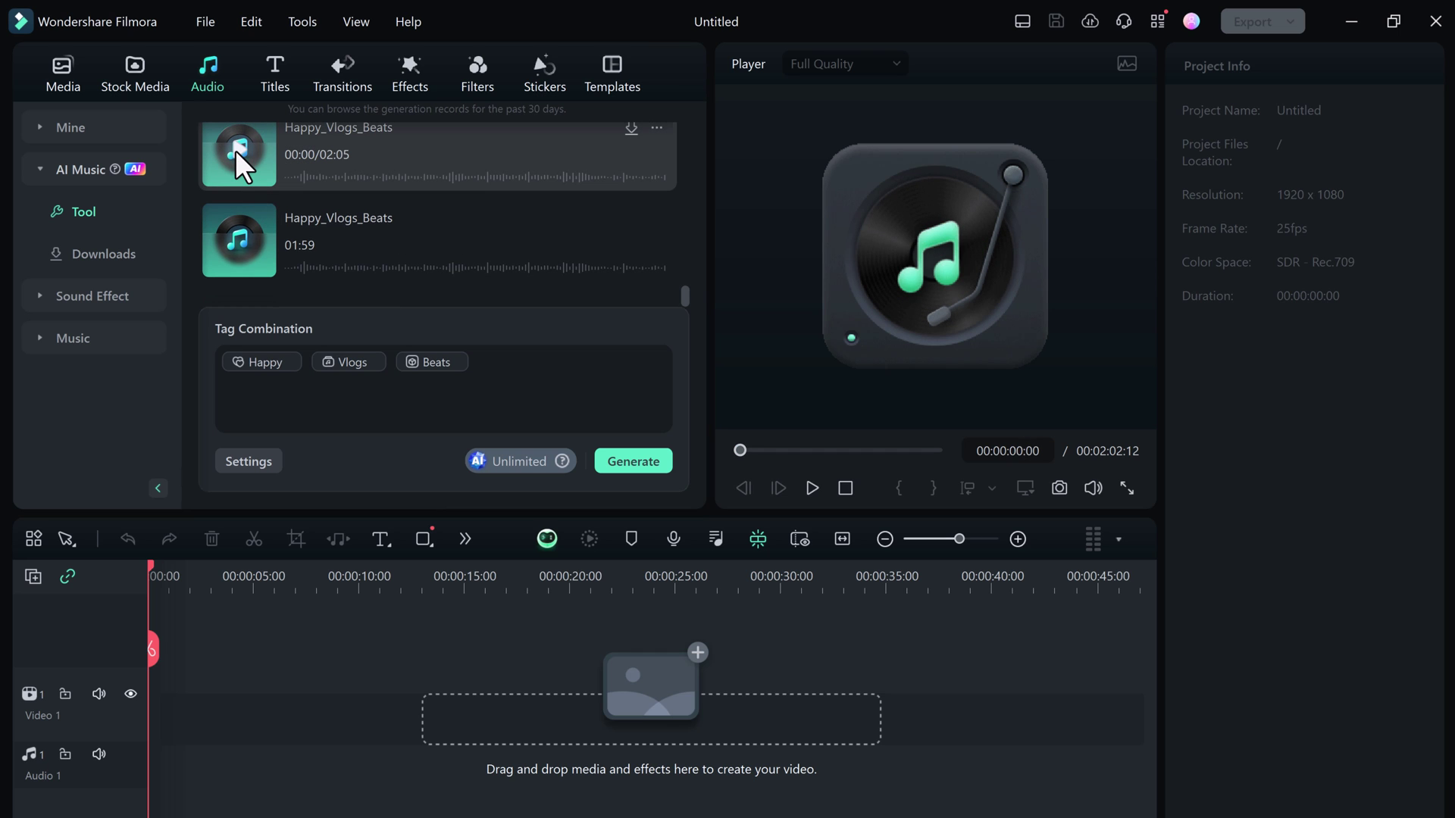
click(302, 175)
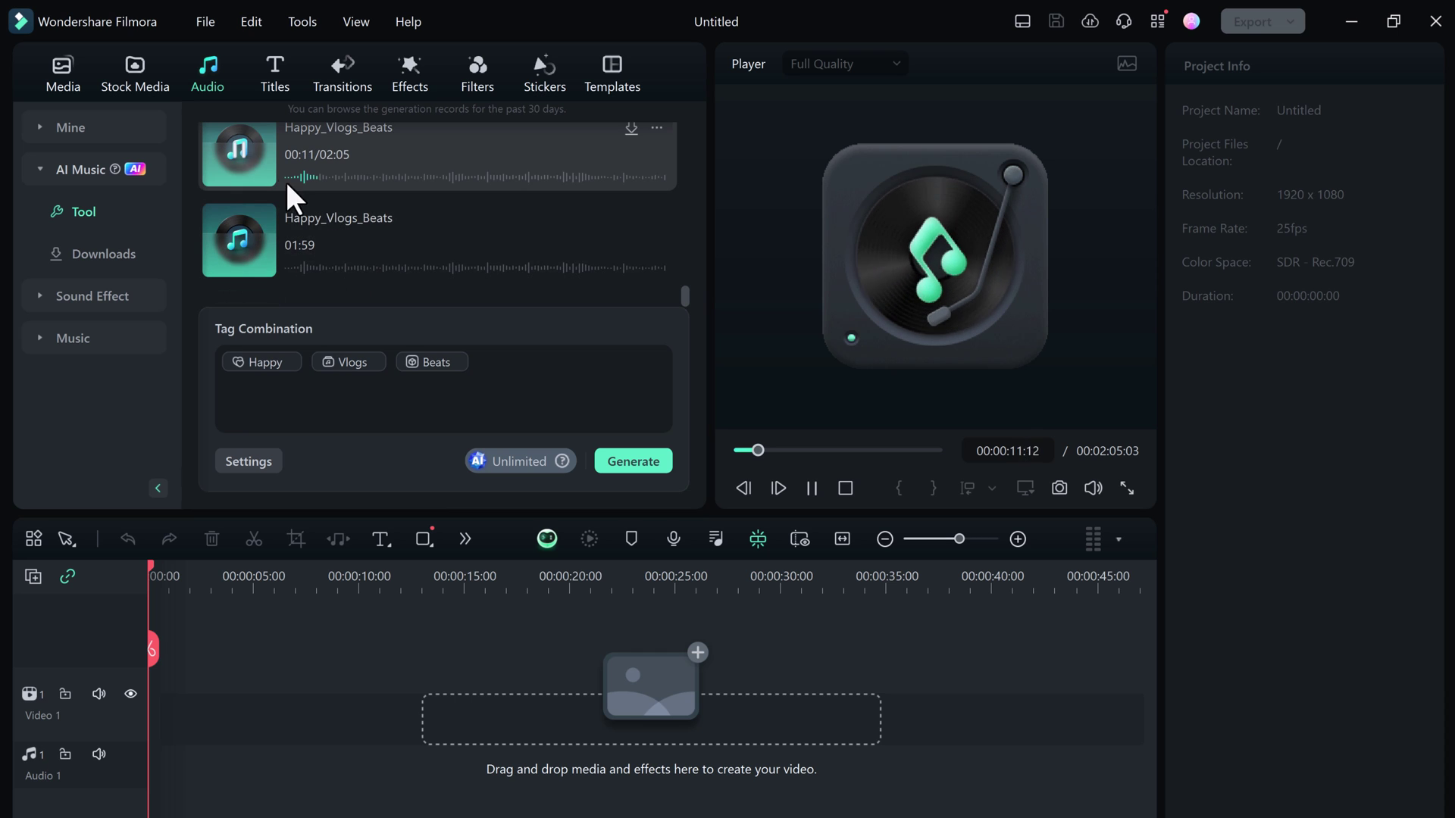
click(238, 151)
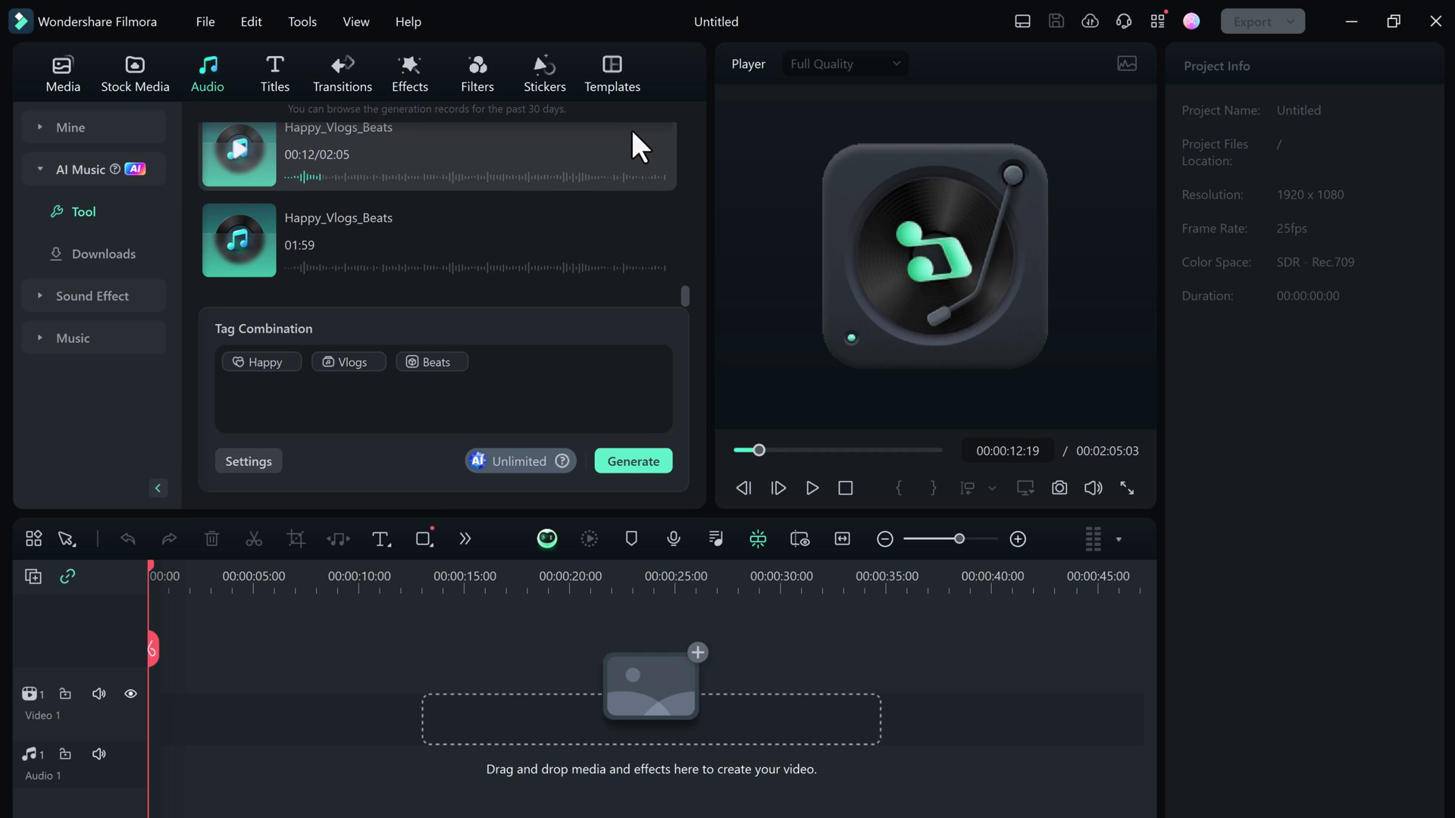
scroll(631, 134, up, 2)
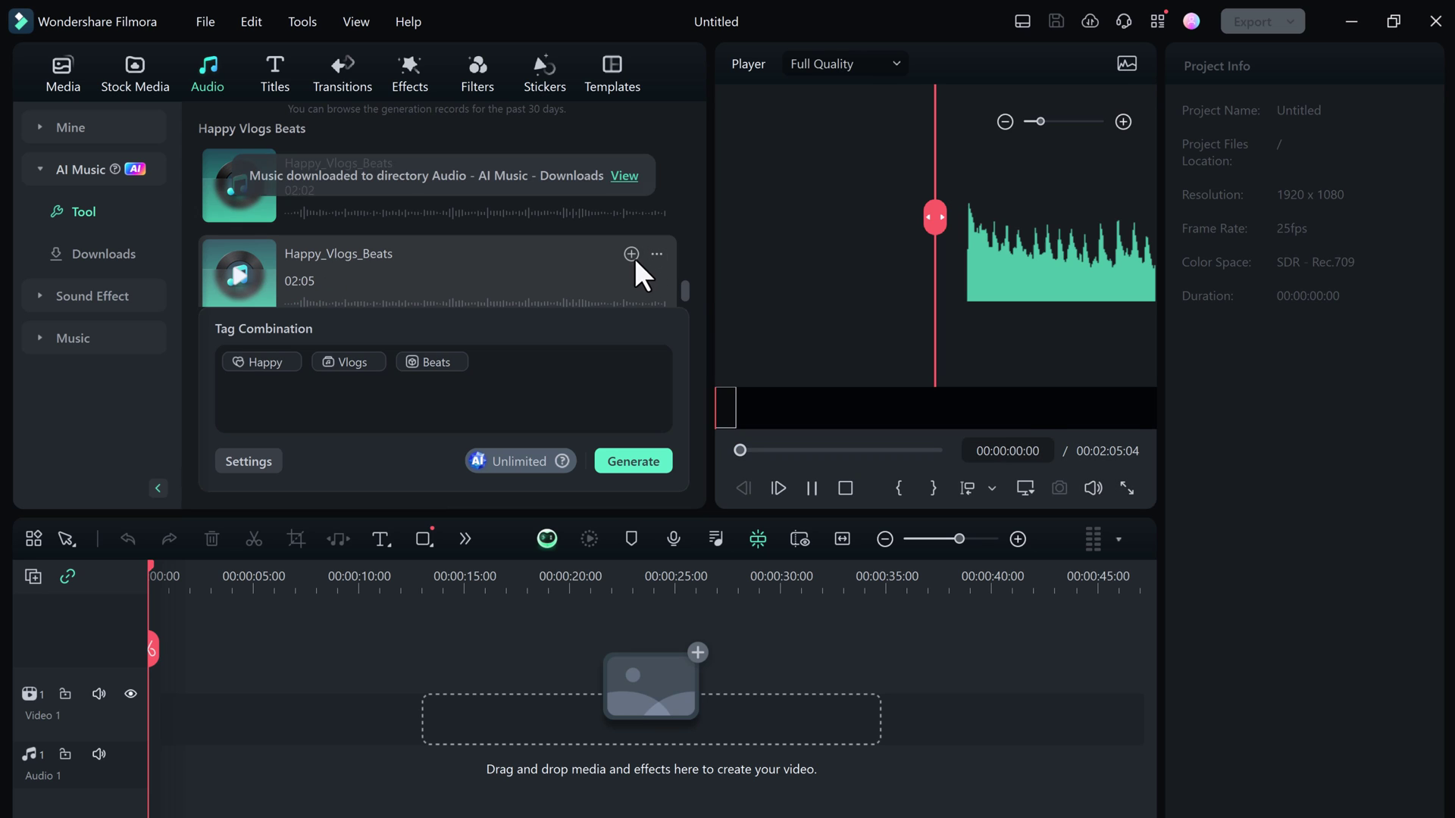
Add the 02:05 Happy_Vlogs_Beats track and play its first seven seconds or so.
click(630, 252)
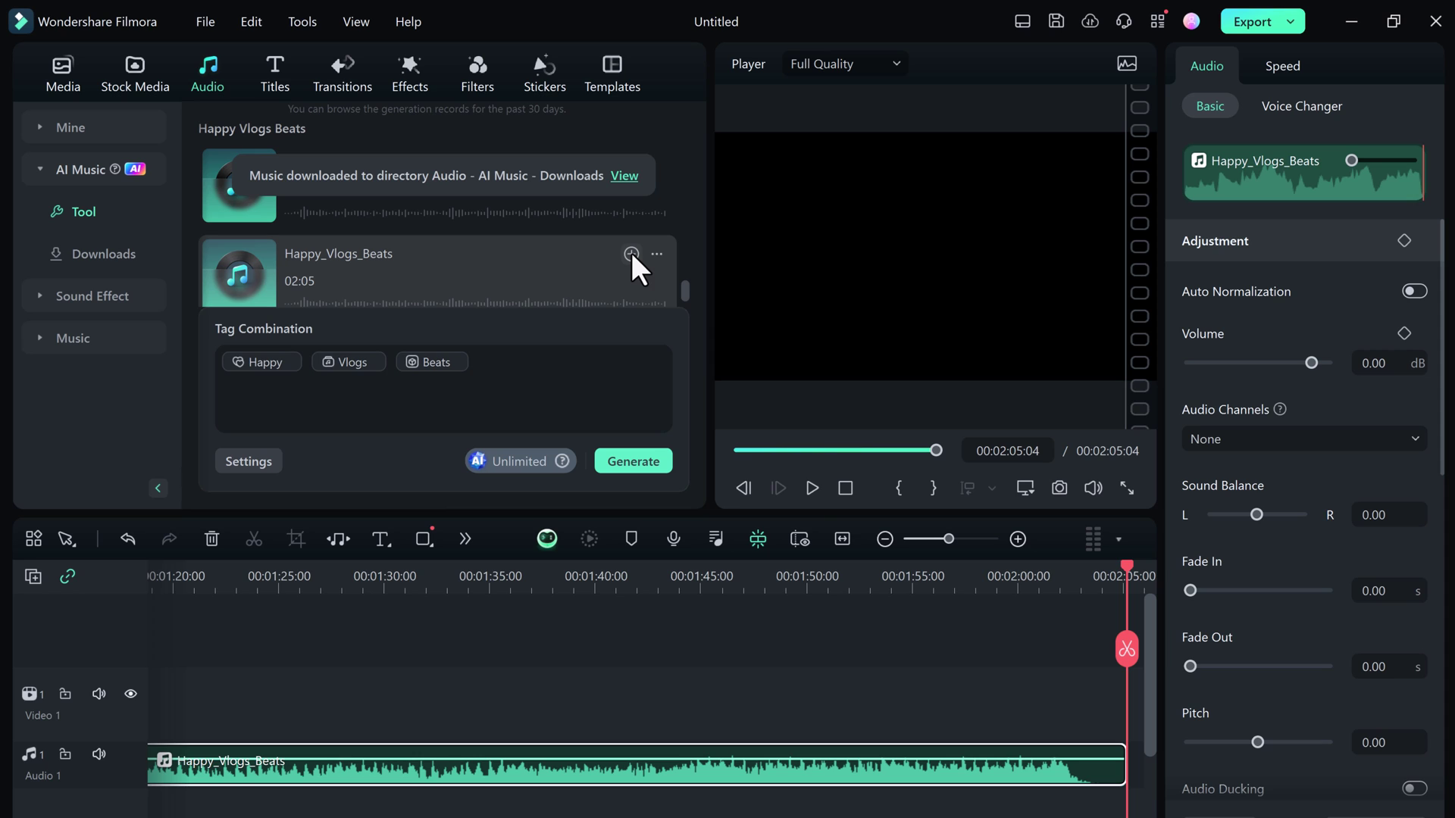
click(810, 485)
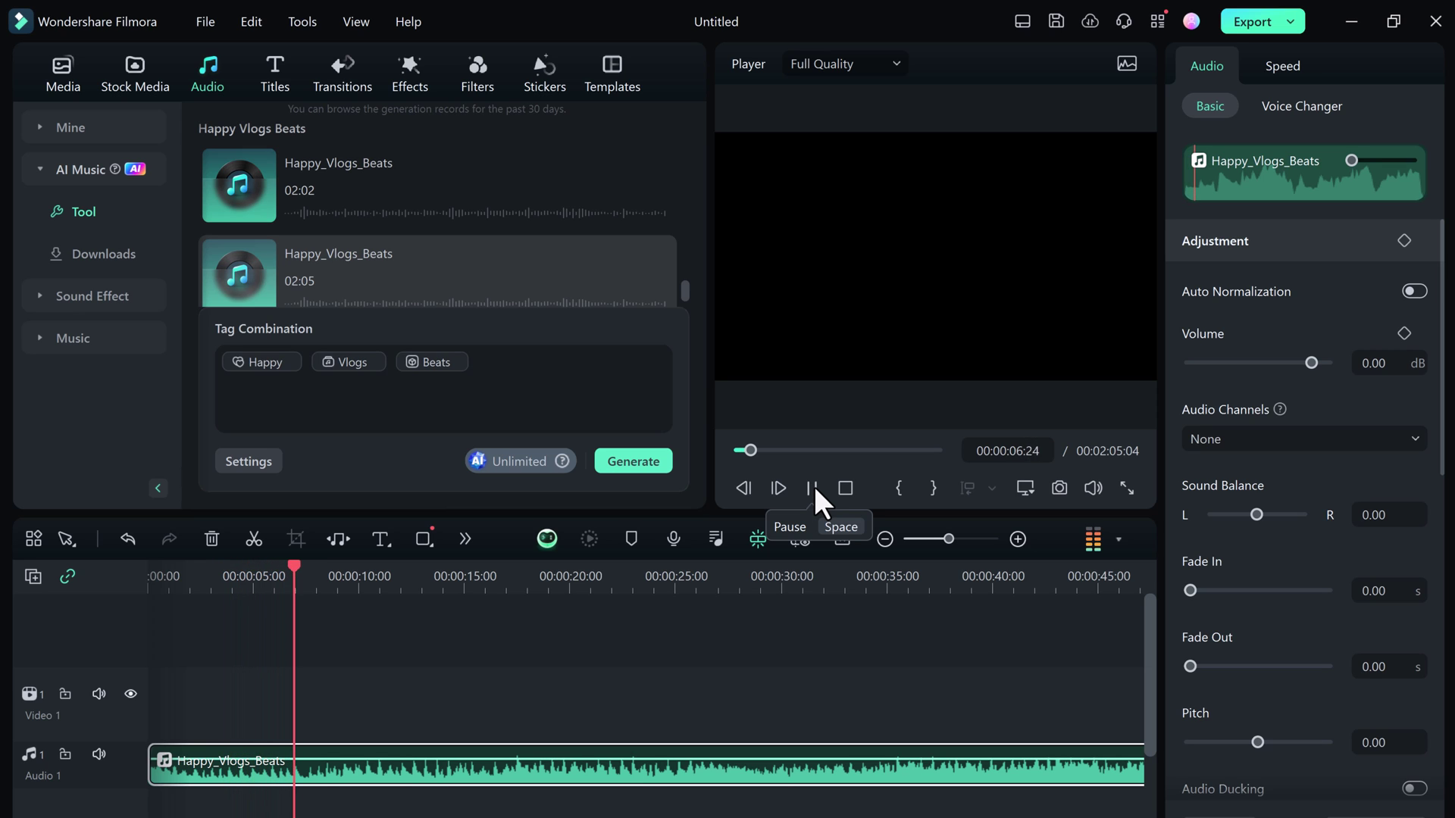
click(814, 488)
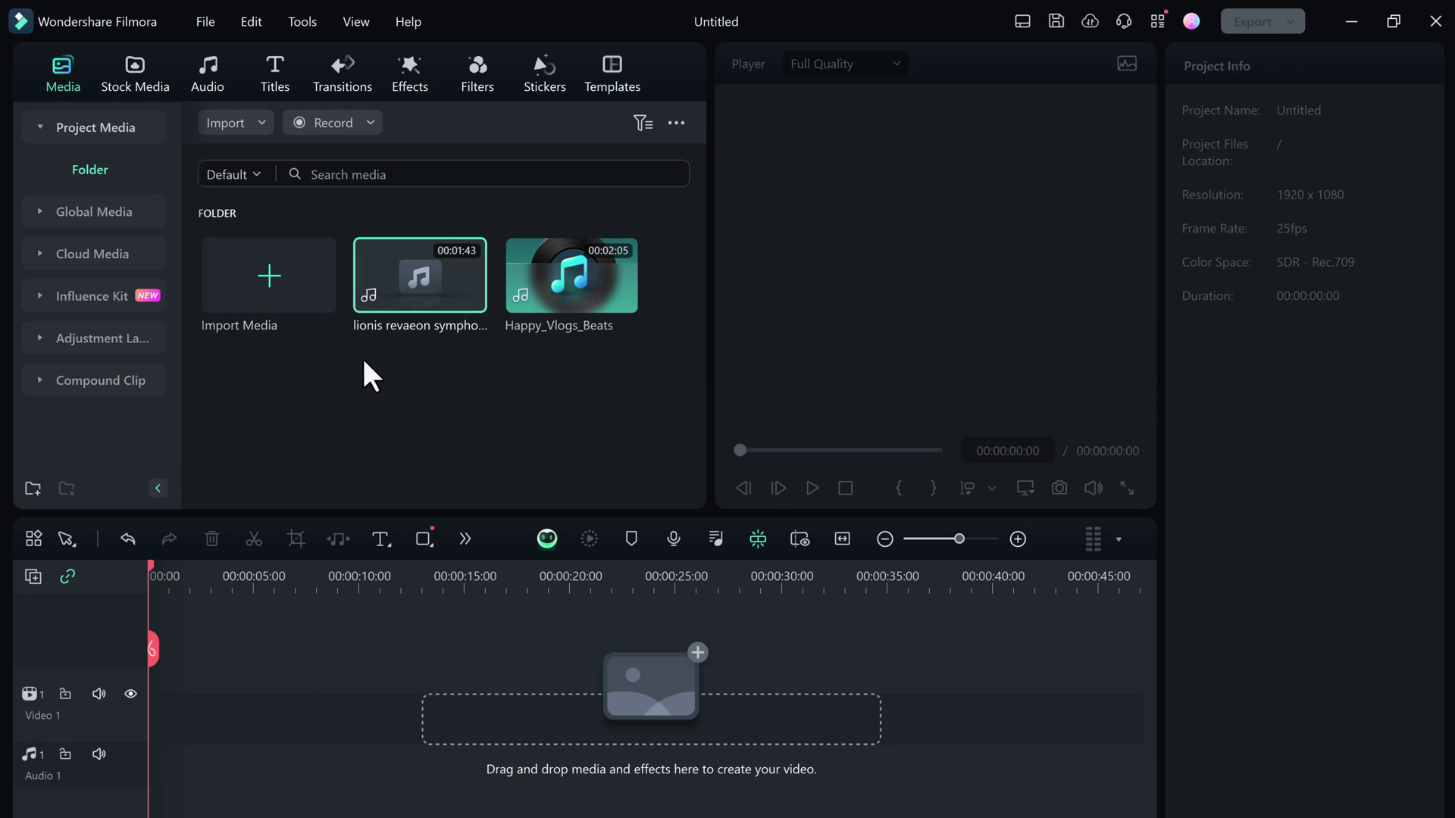
Place the lionis revaeon symphony clip on Audio 1, rewind to the start, and open the clip's context menu.
mouse_move(425, 273)
click(470, 296)
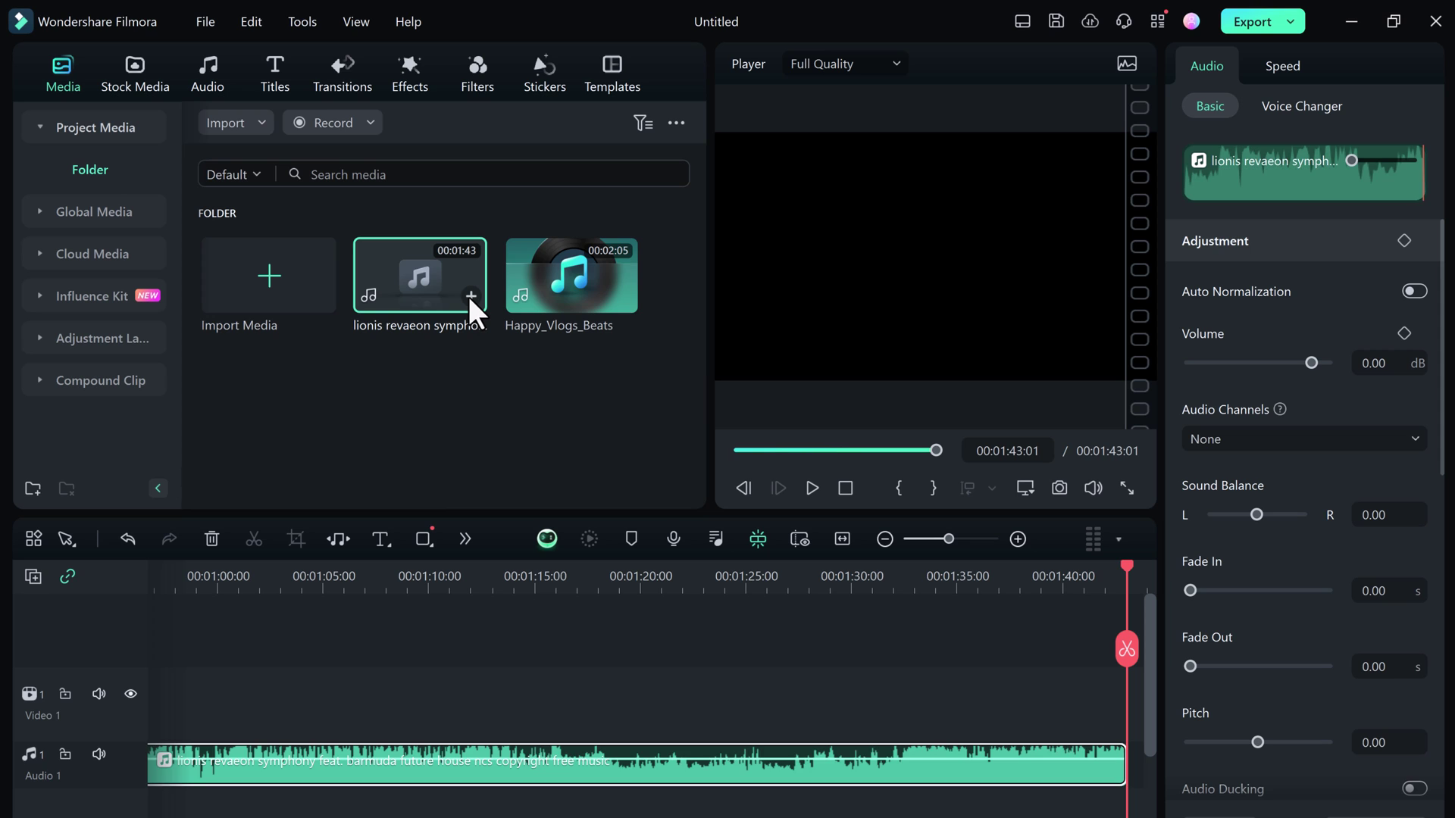
click(739, 449)
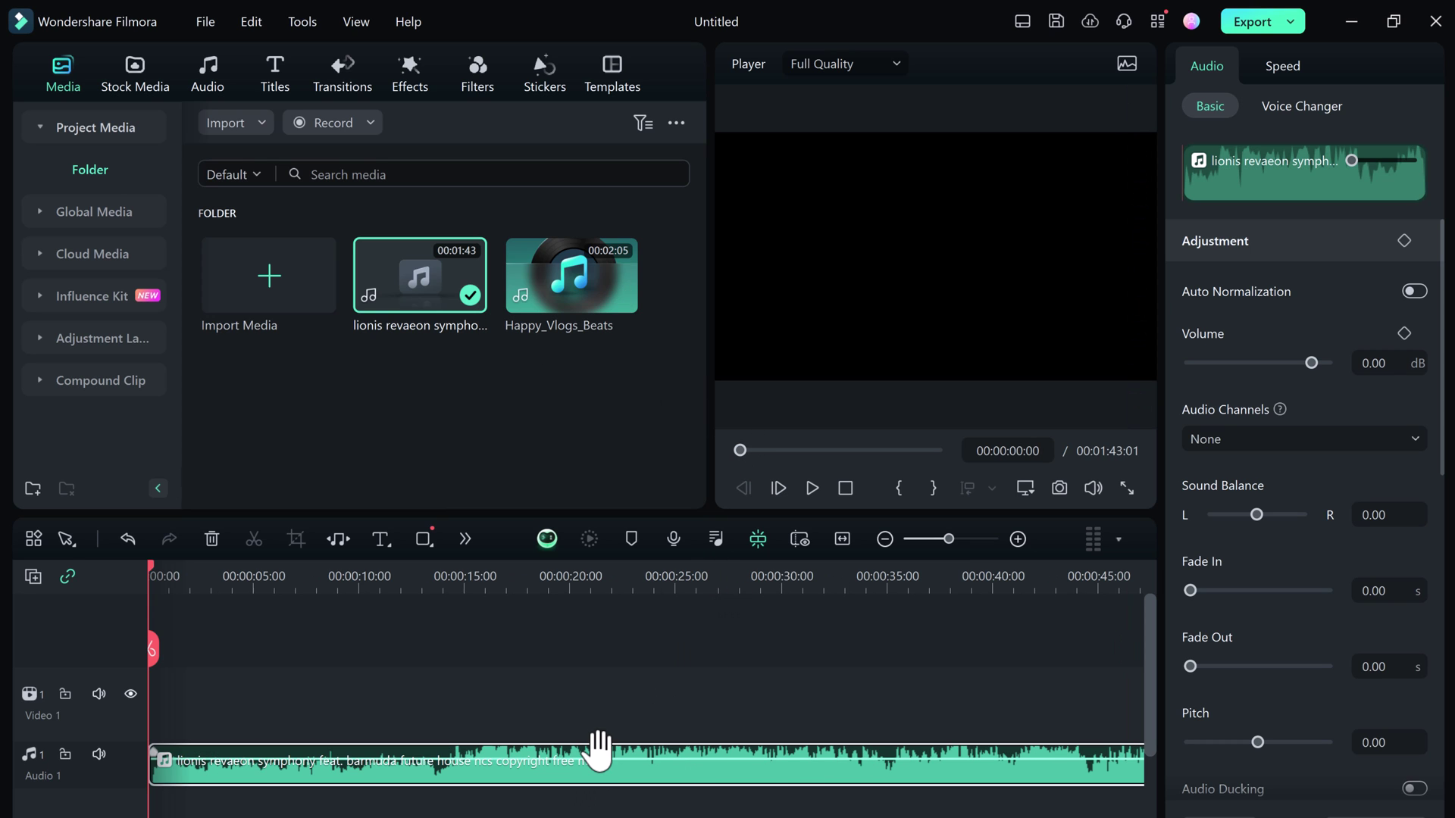
right_click(474, 774)
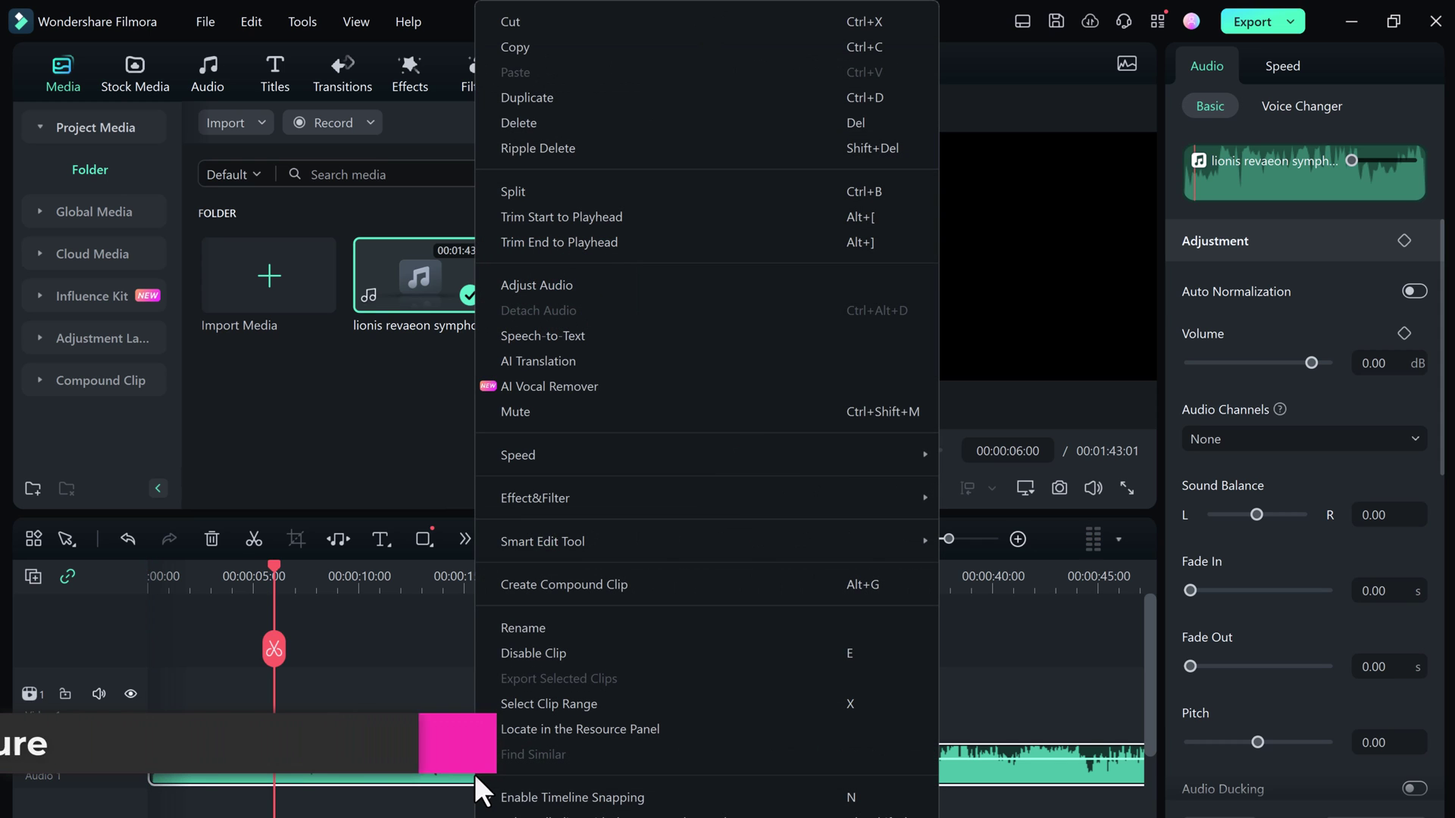
Run AI Vocal Remover on the lionis clip to create separate Voice and Background tracks.
click(614, 388)
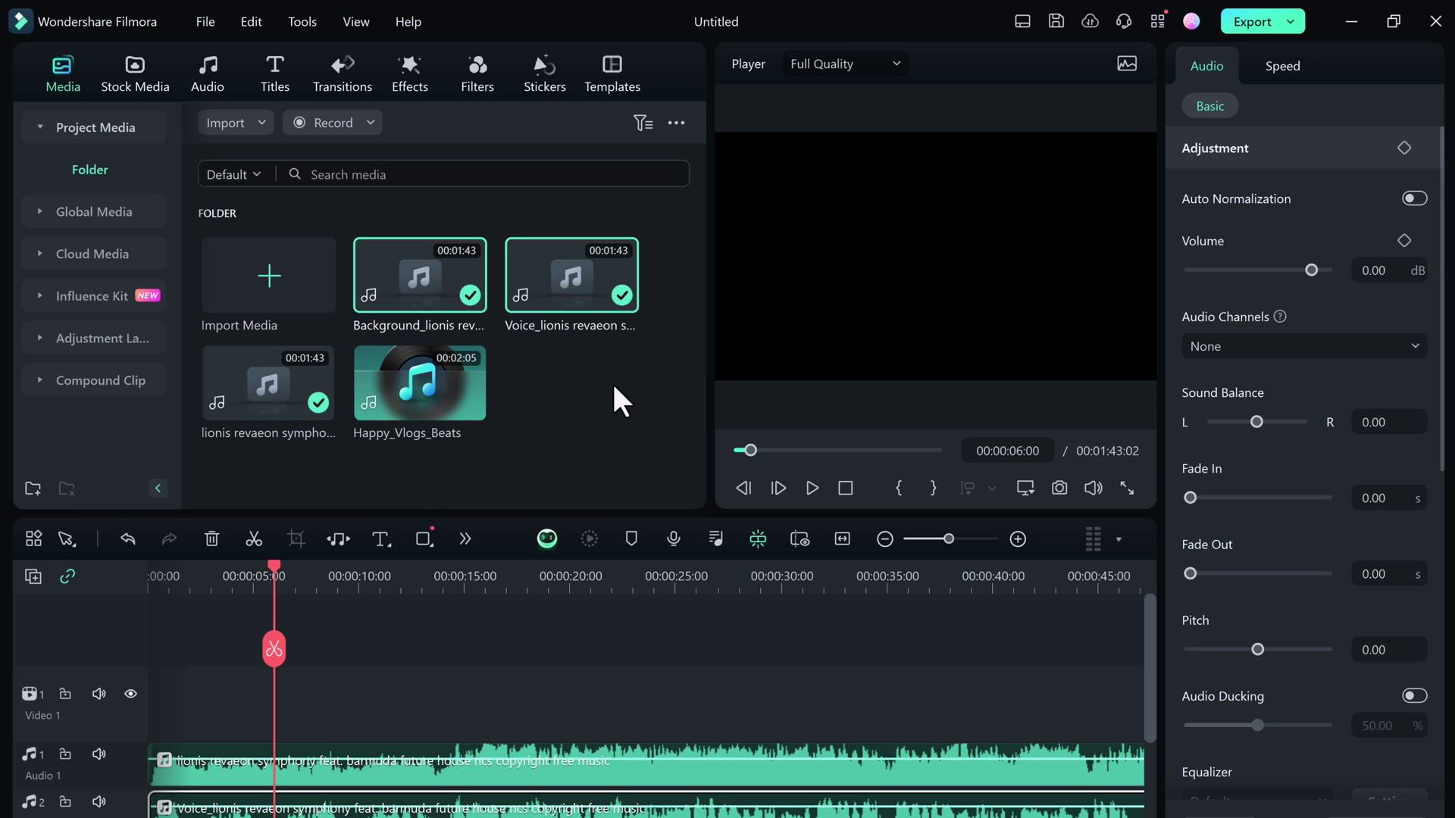
Mute the Audio 3 background and Audio 2 voice tracks, then play the original track alone from the start.
scroll(467, 661, down, 2)
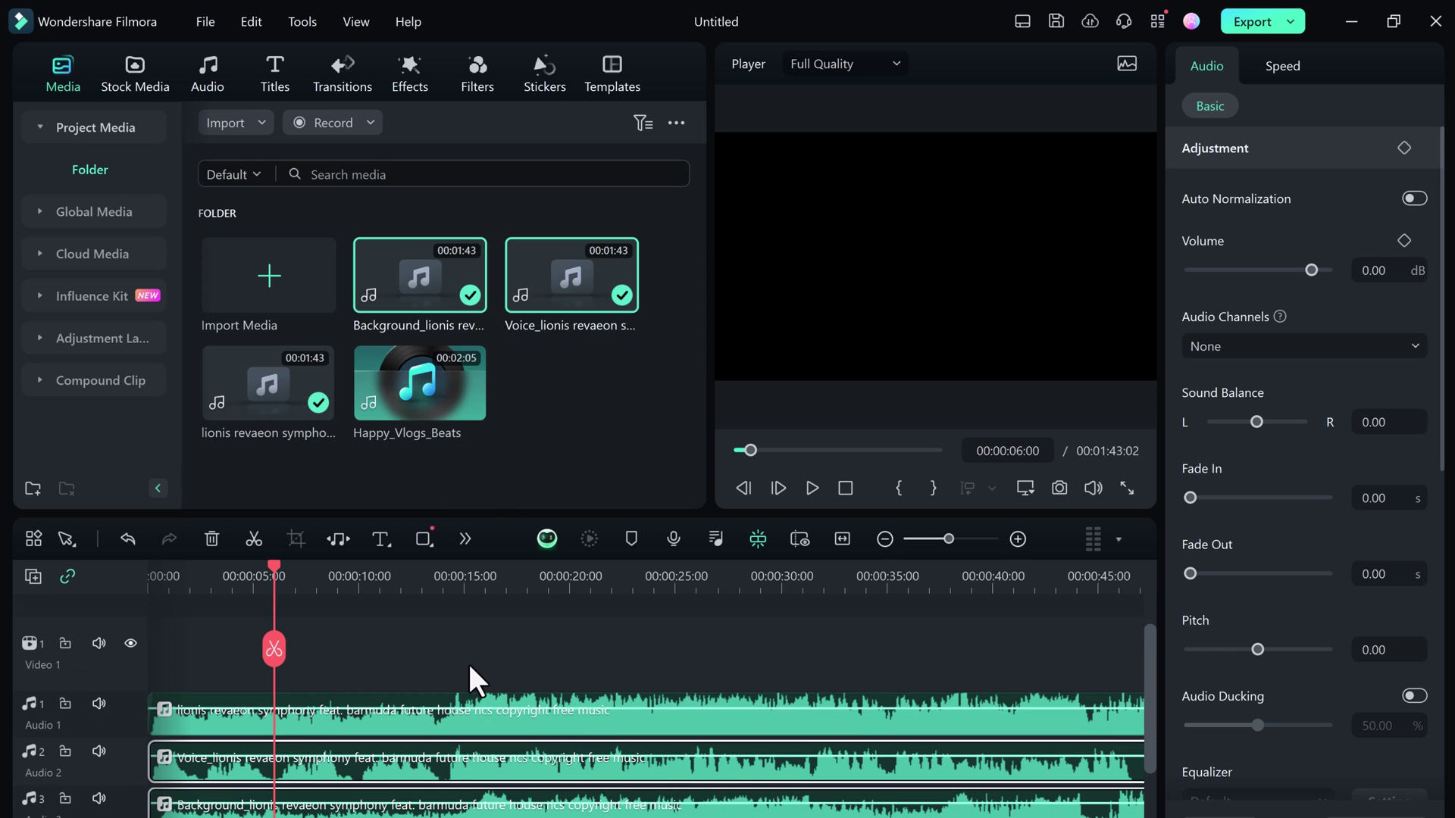
scroll(468, 663, down, 1)
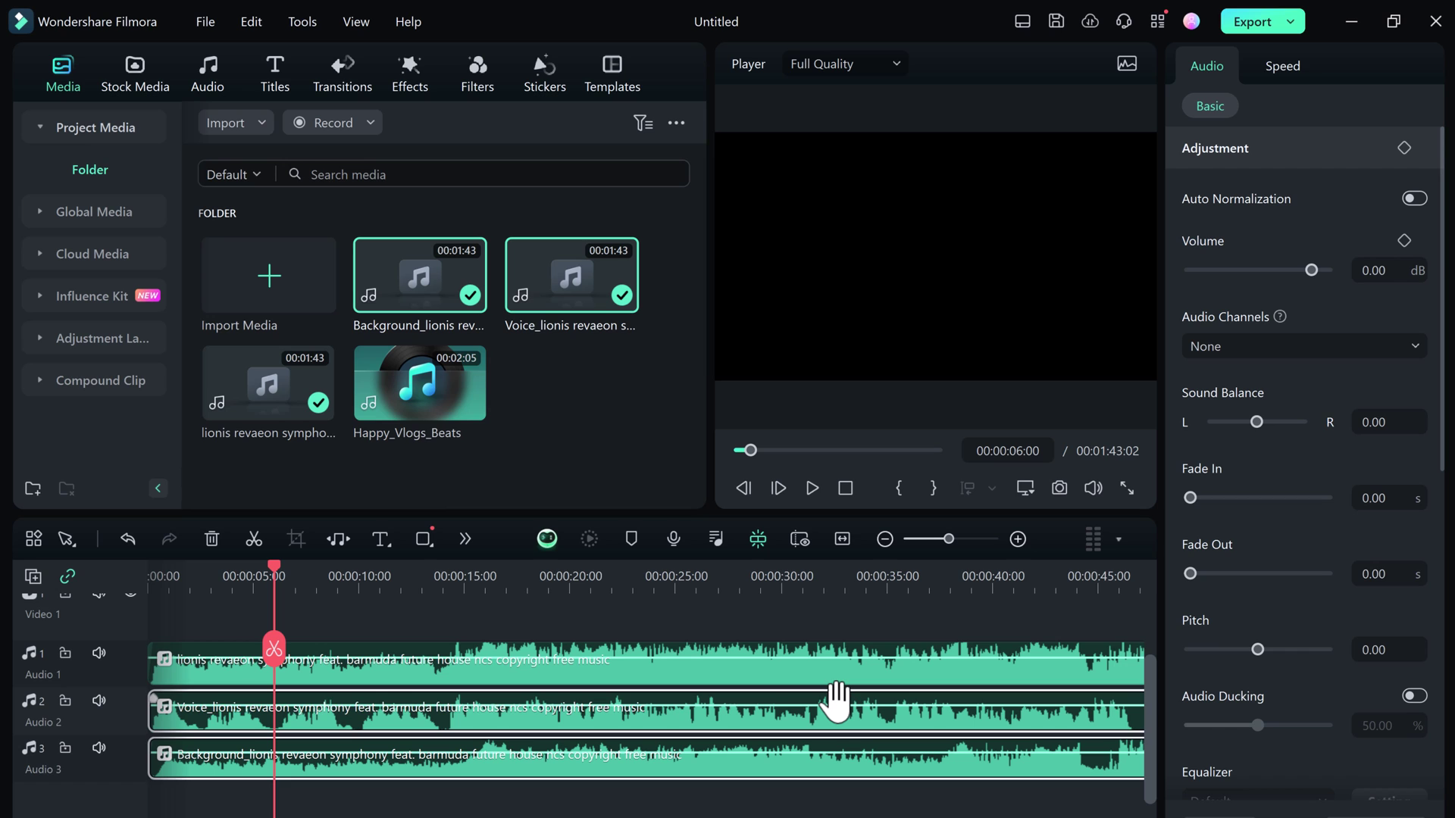
click(98, 748)
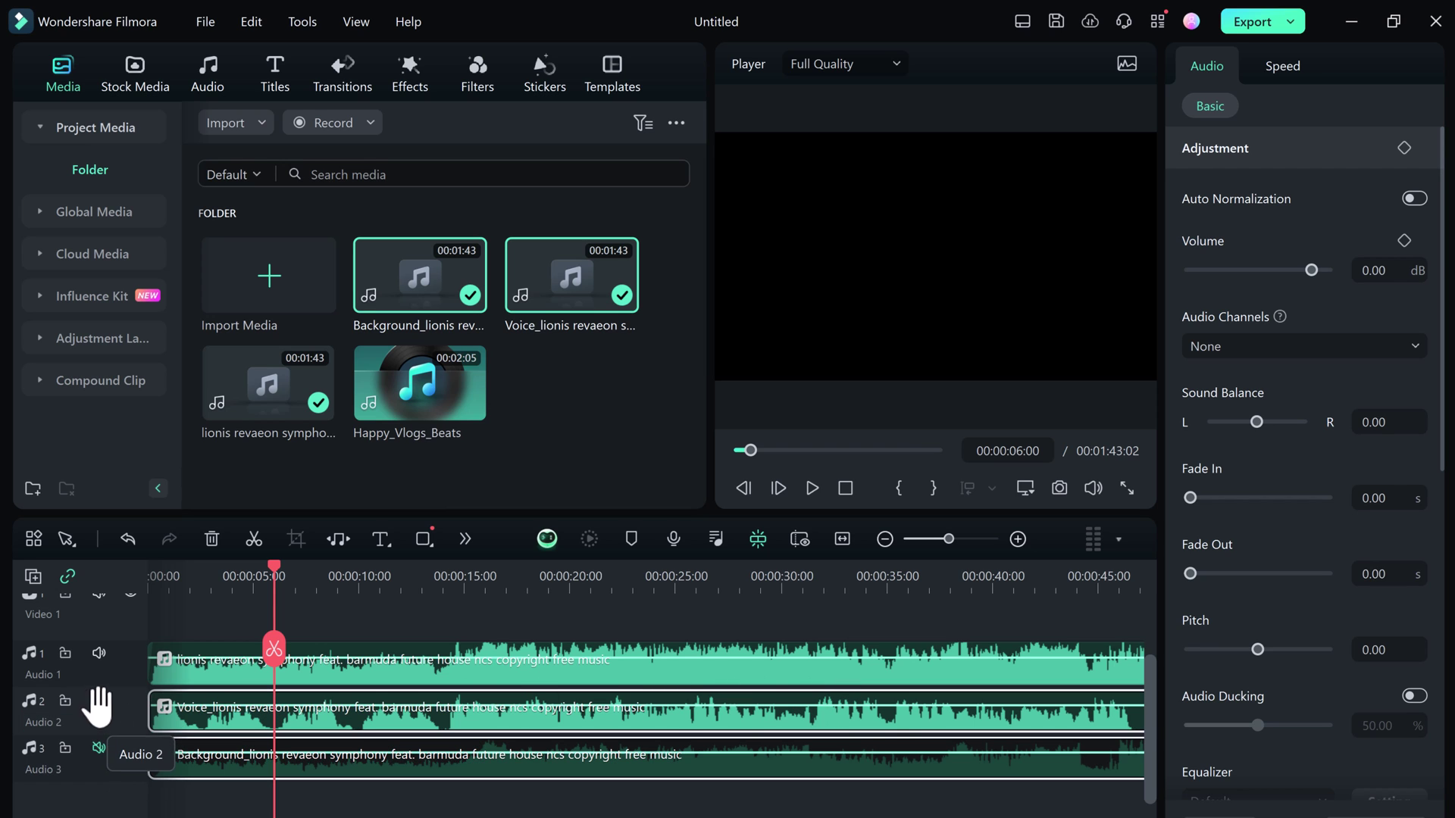
click(99, 700)
drag(275, 565, 148, 577)
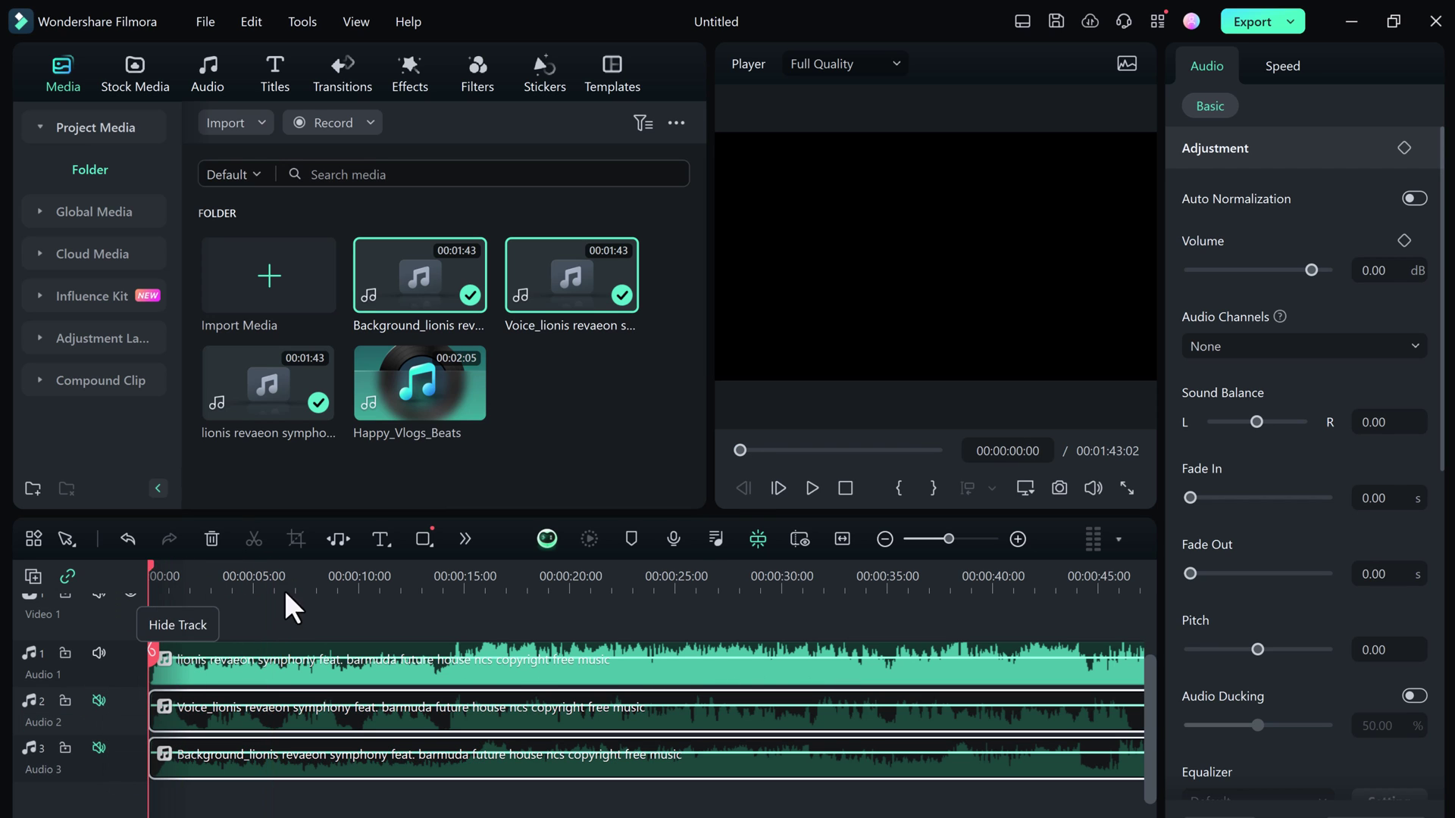
click(809, 488)
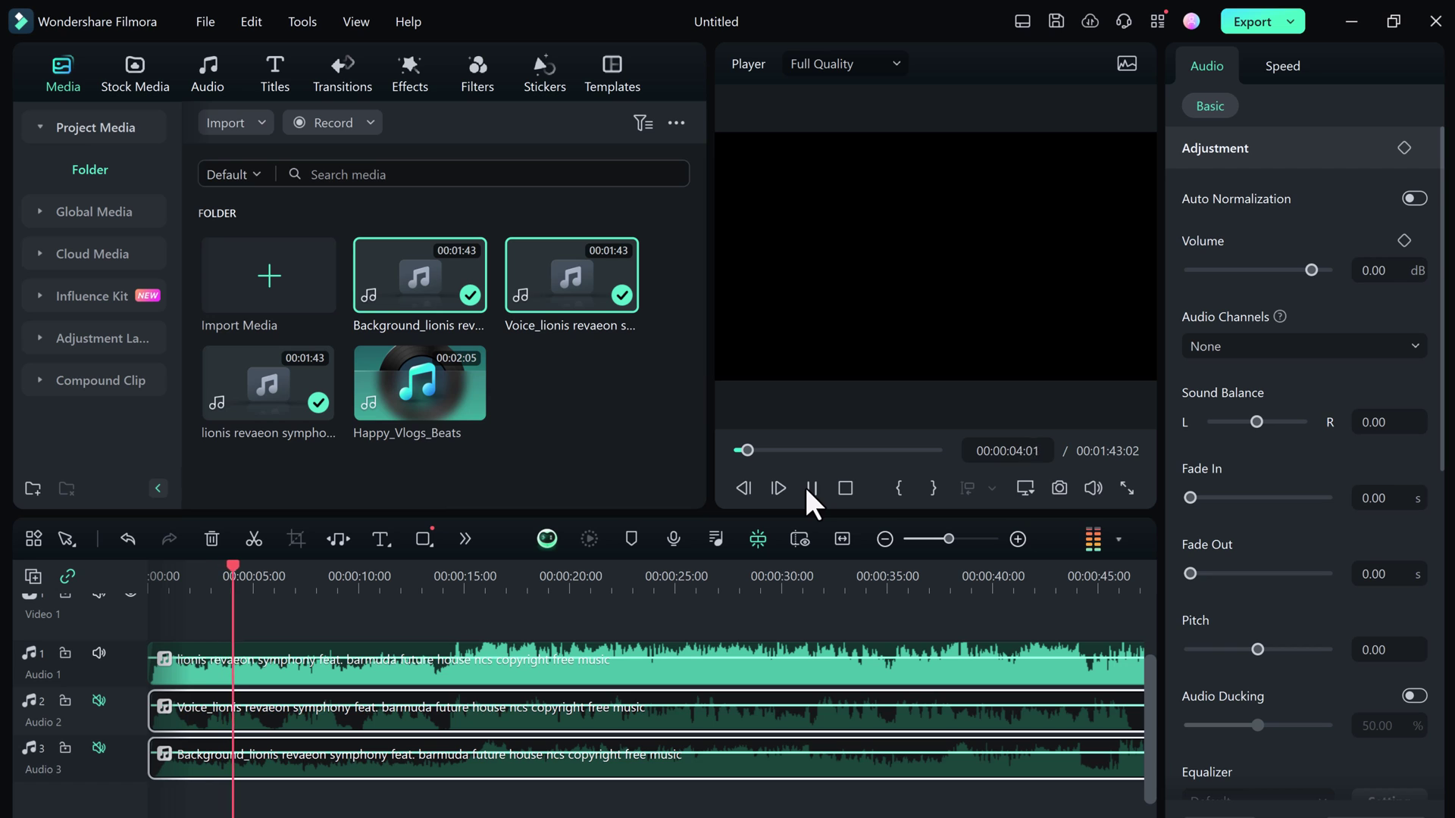
click(809, 488)
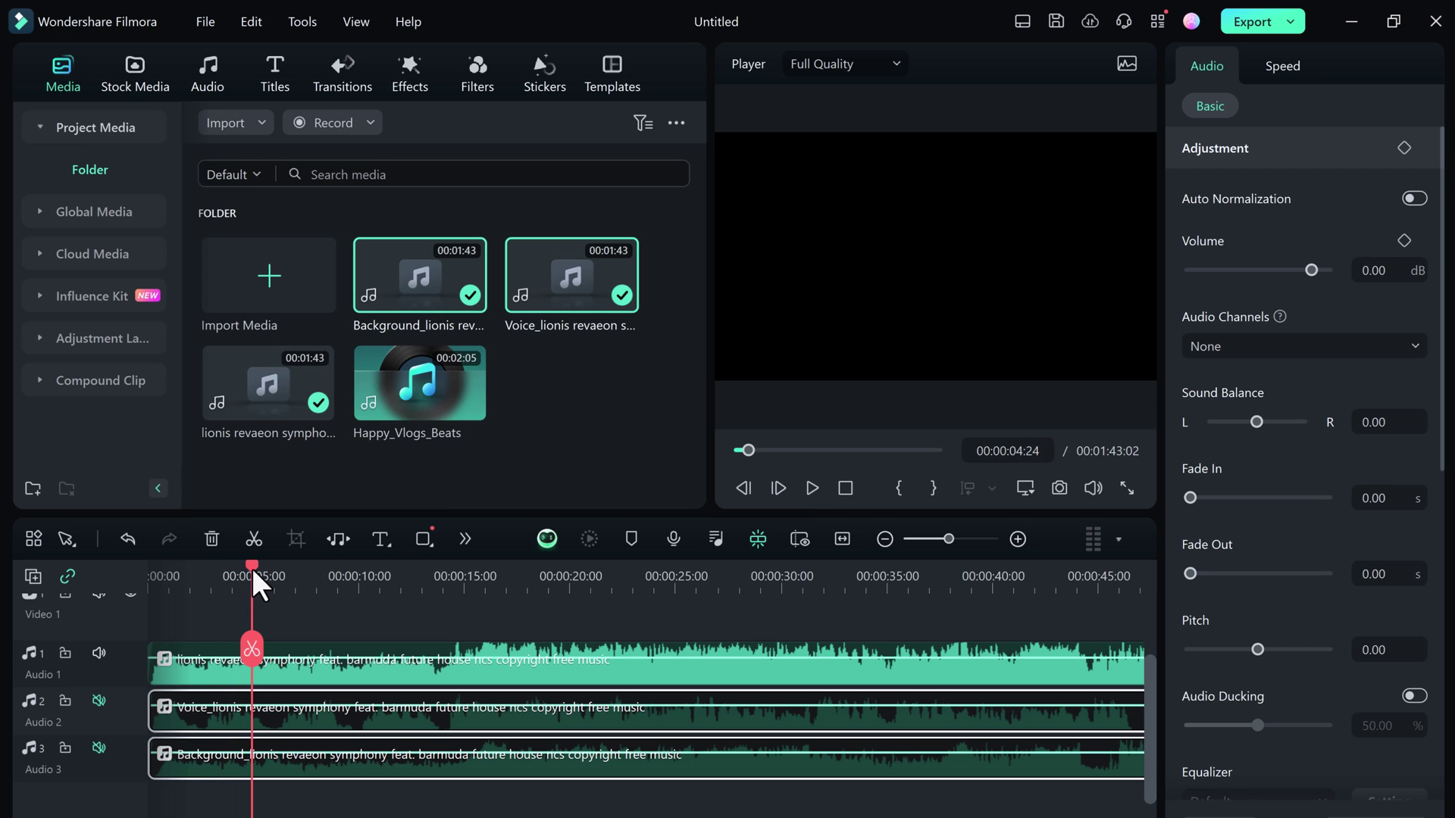
Mute Audio 1 and unmute Audio 2, then play the isolated voice track from the start.
drag(252, 567, 172, 576)
click(98, 652)
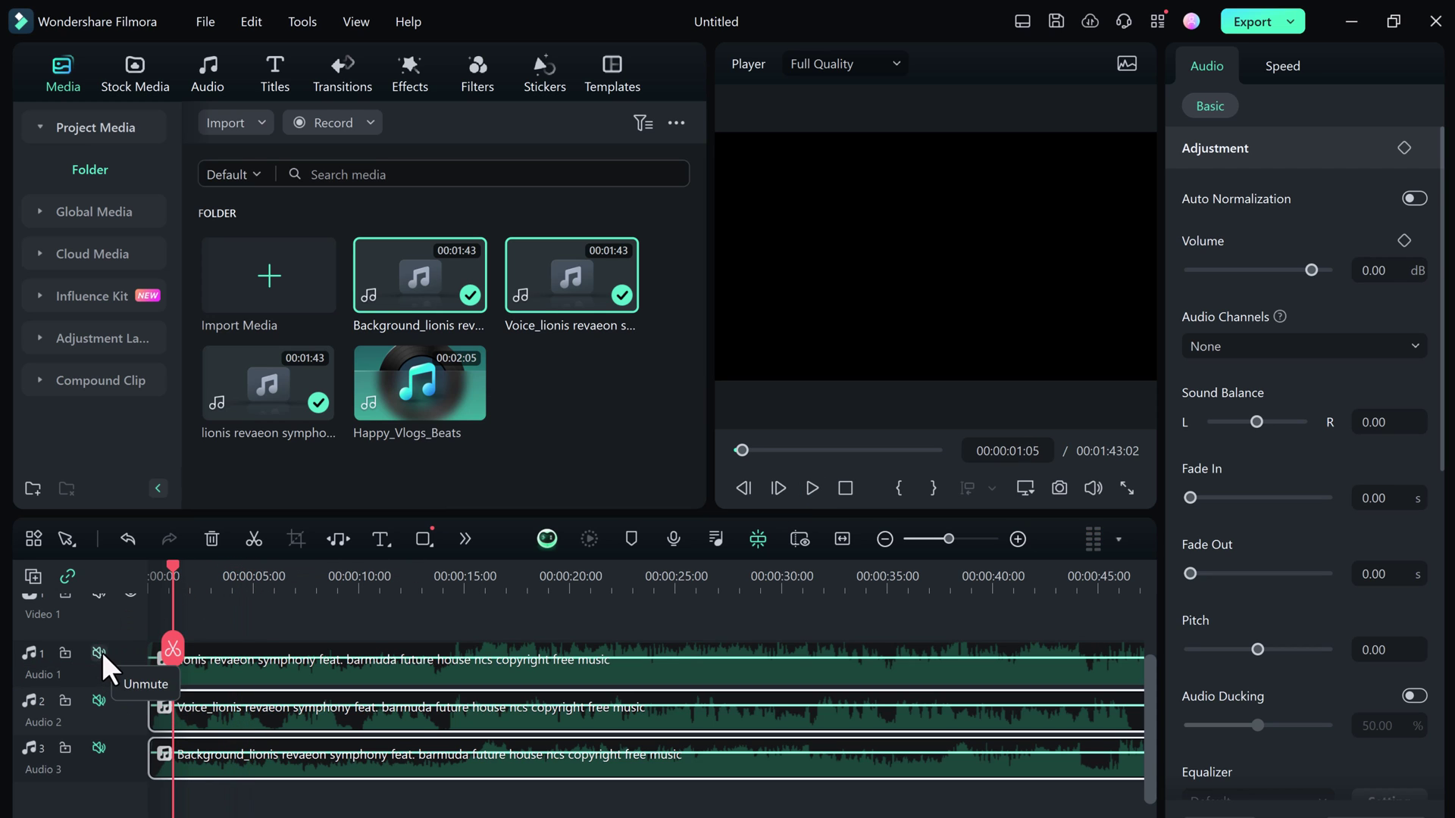
click(99, 701)
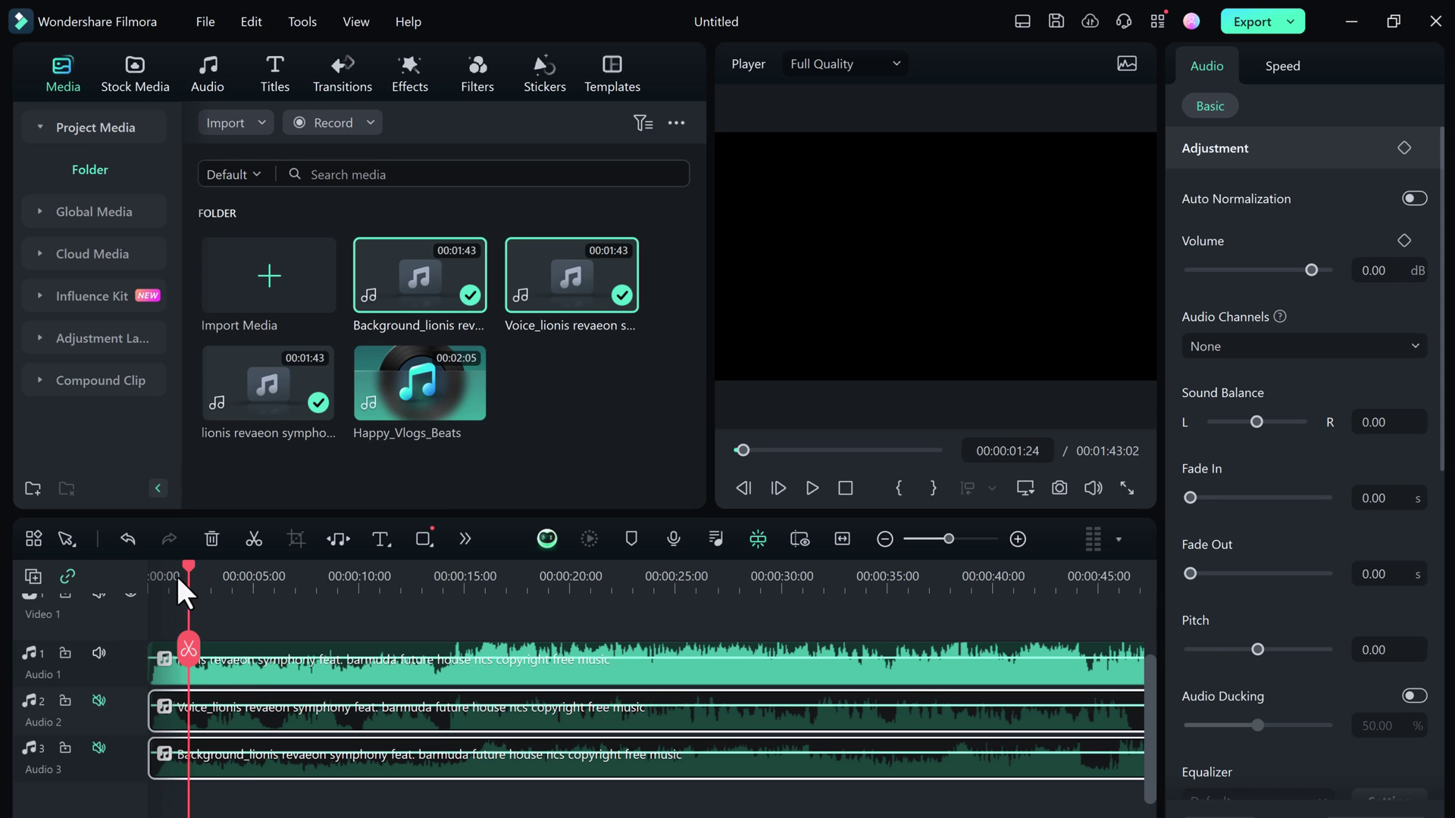
click(98, 652)
click(99, 701)
click(101, 652)
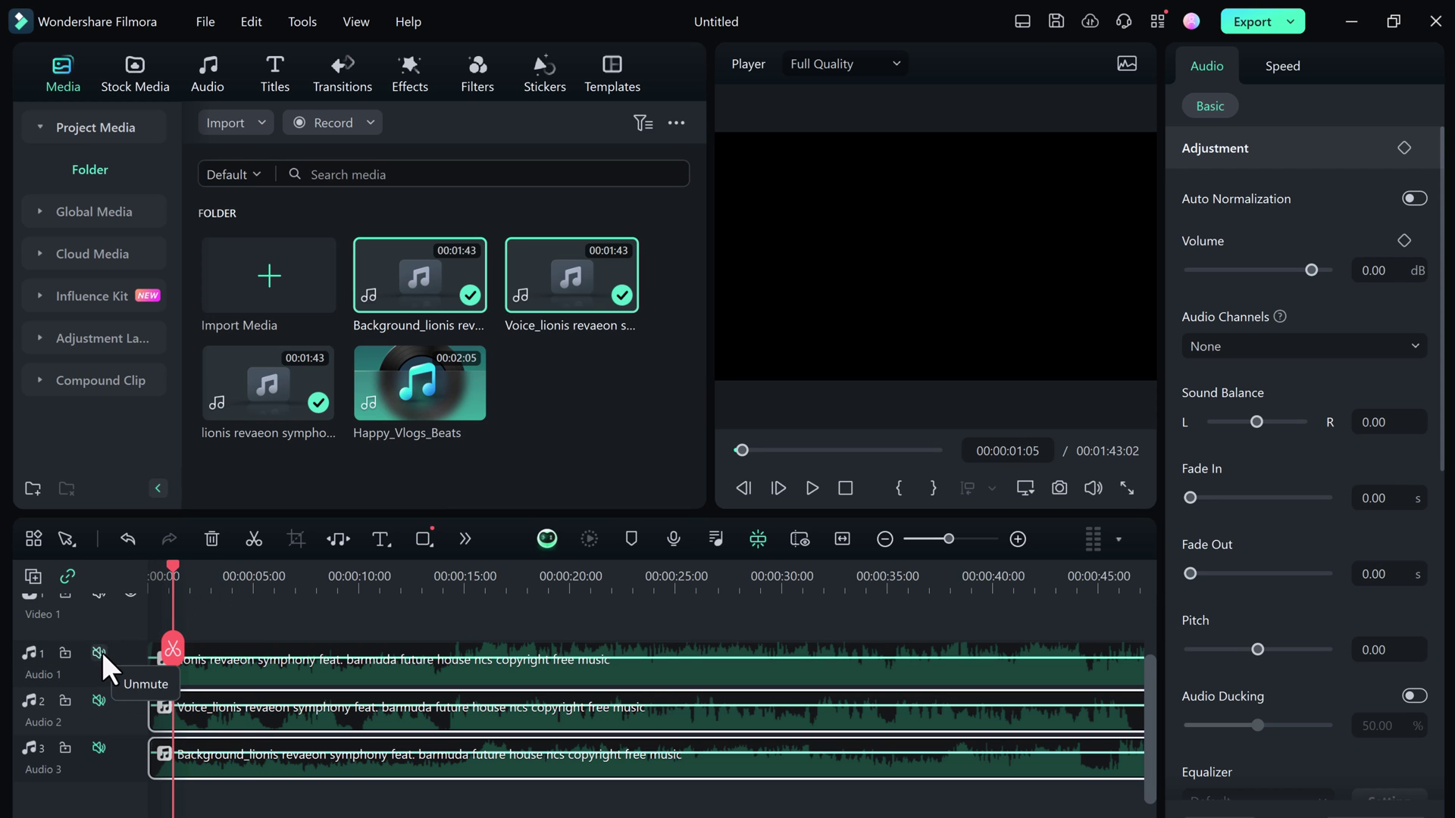
click(99, 702)
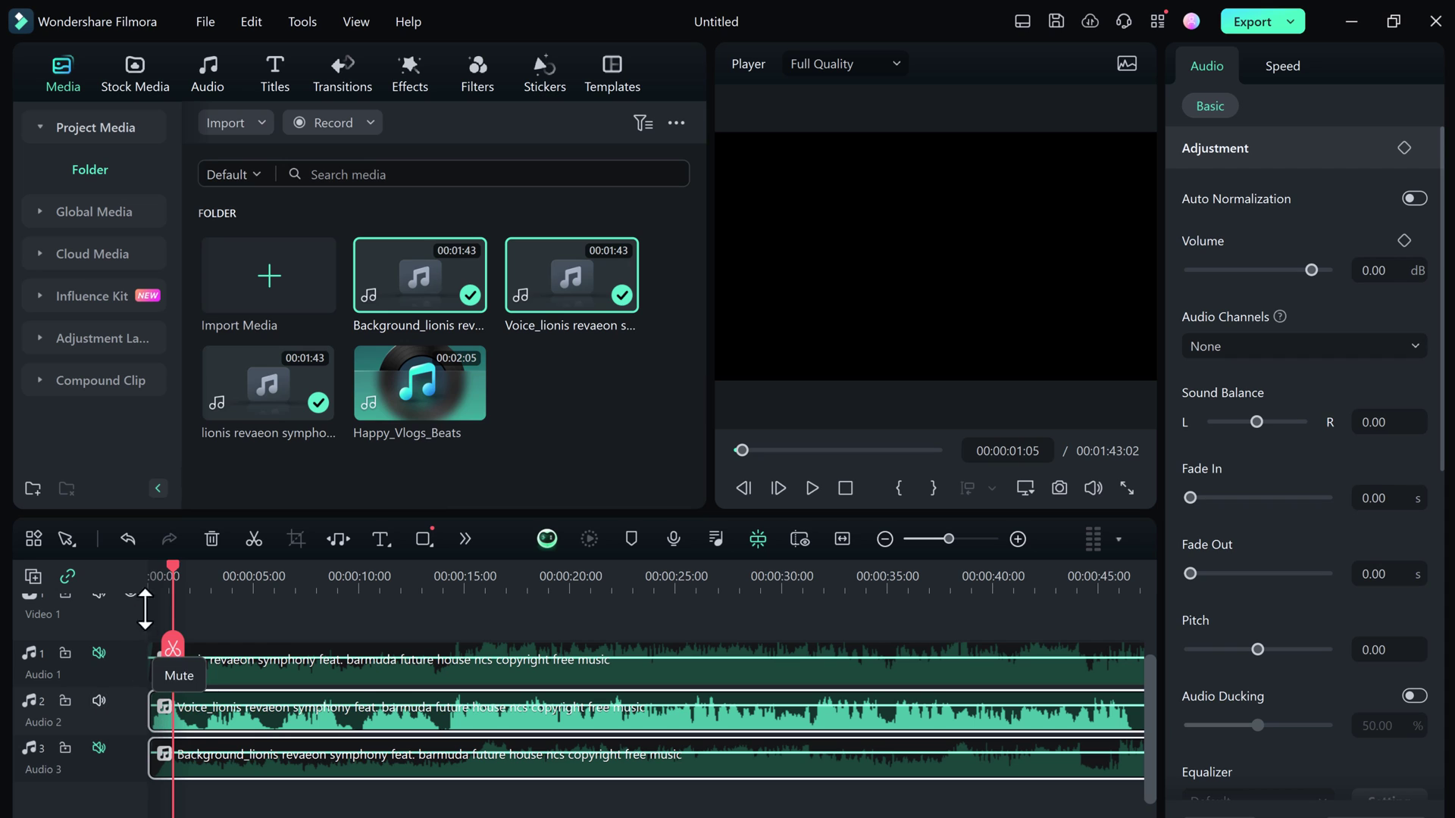
drag(175, 575, 144, 578)
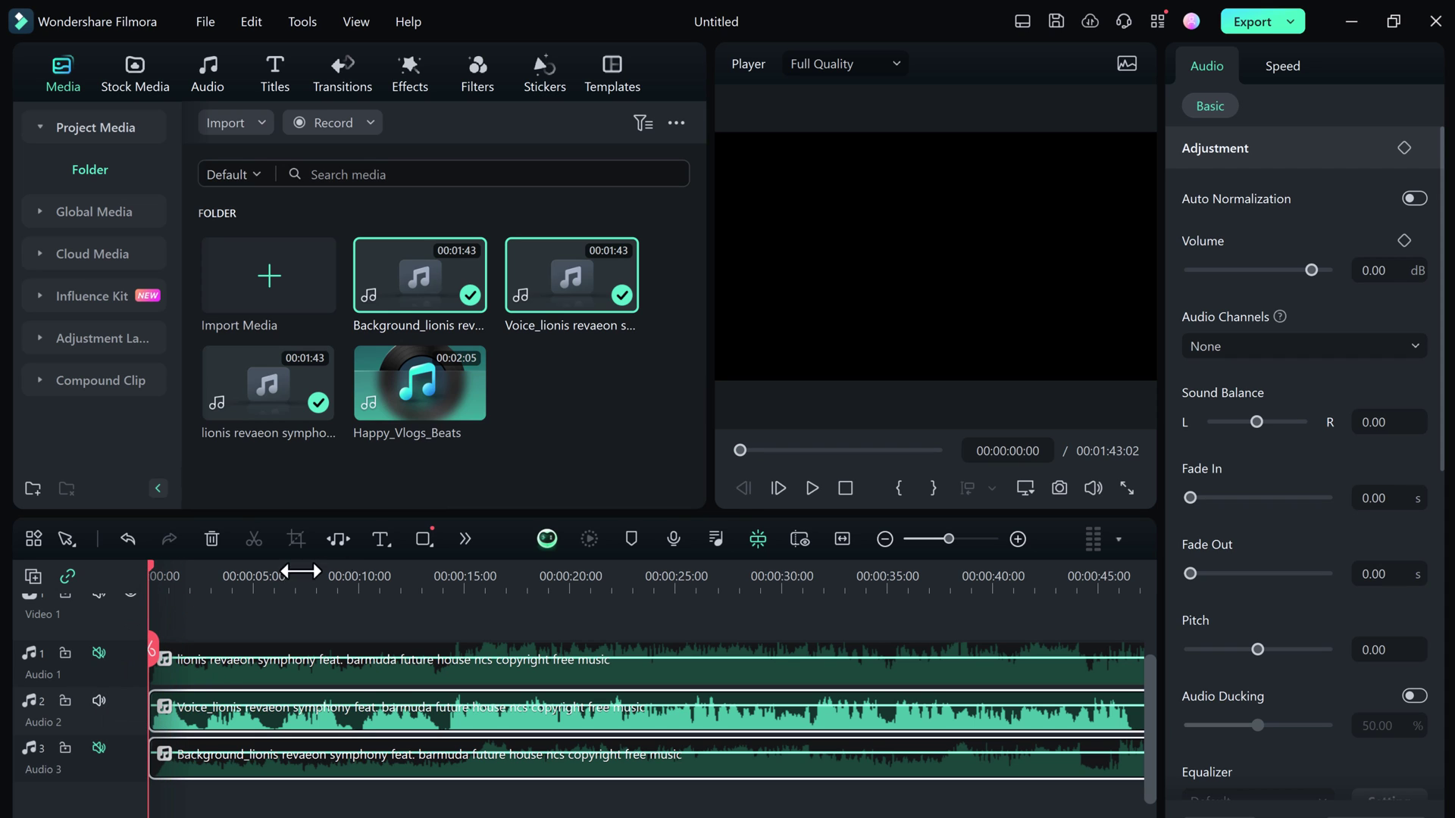
click(817, 483)
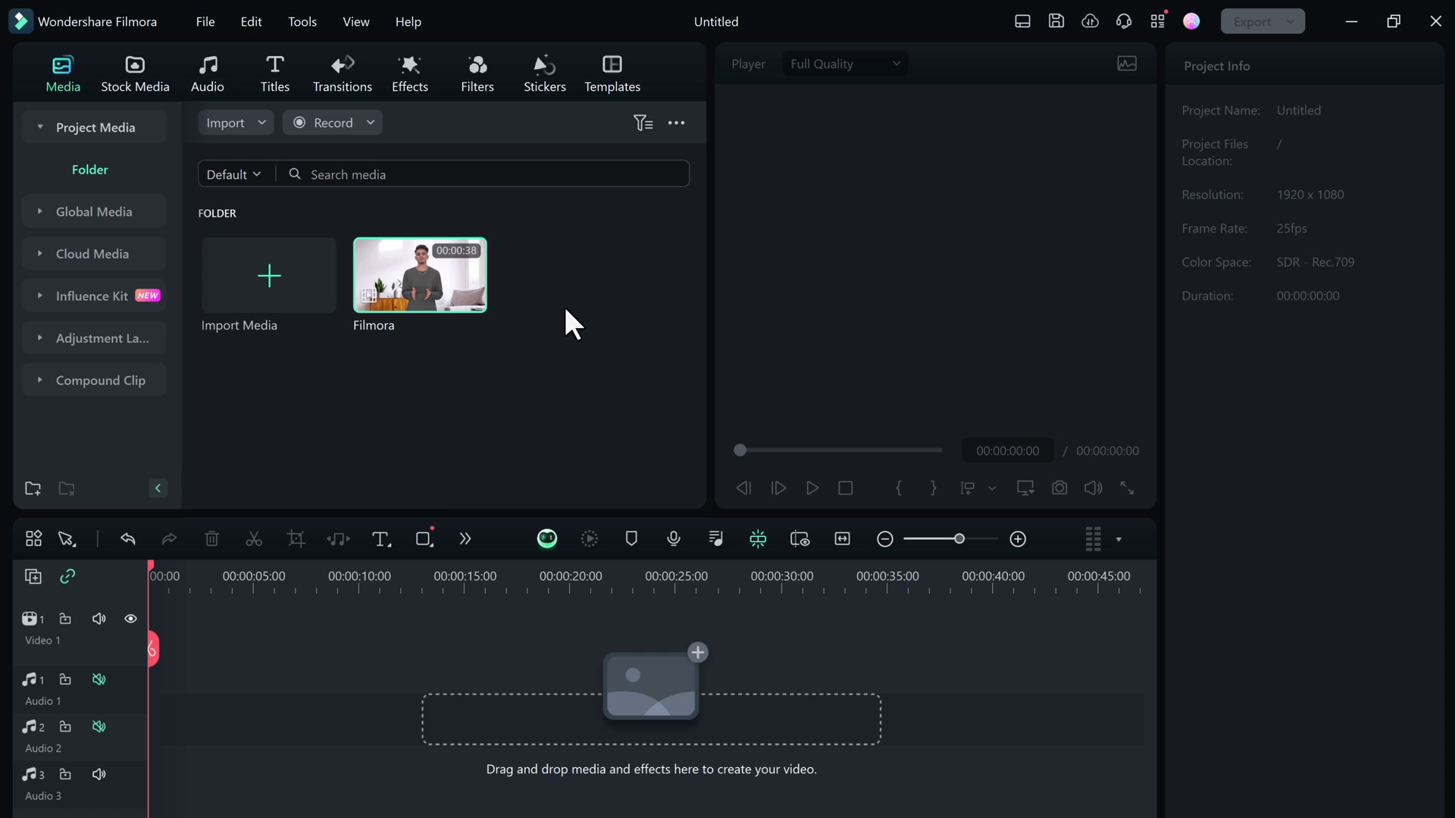
Add the 00:38 Filmora video to Video 1 at 30fps, preview it, rewind, and show the extra clip tools.
click(472, 294)
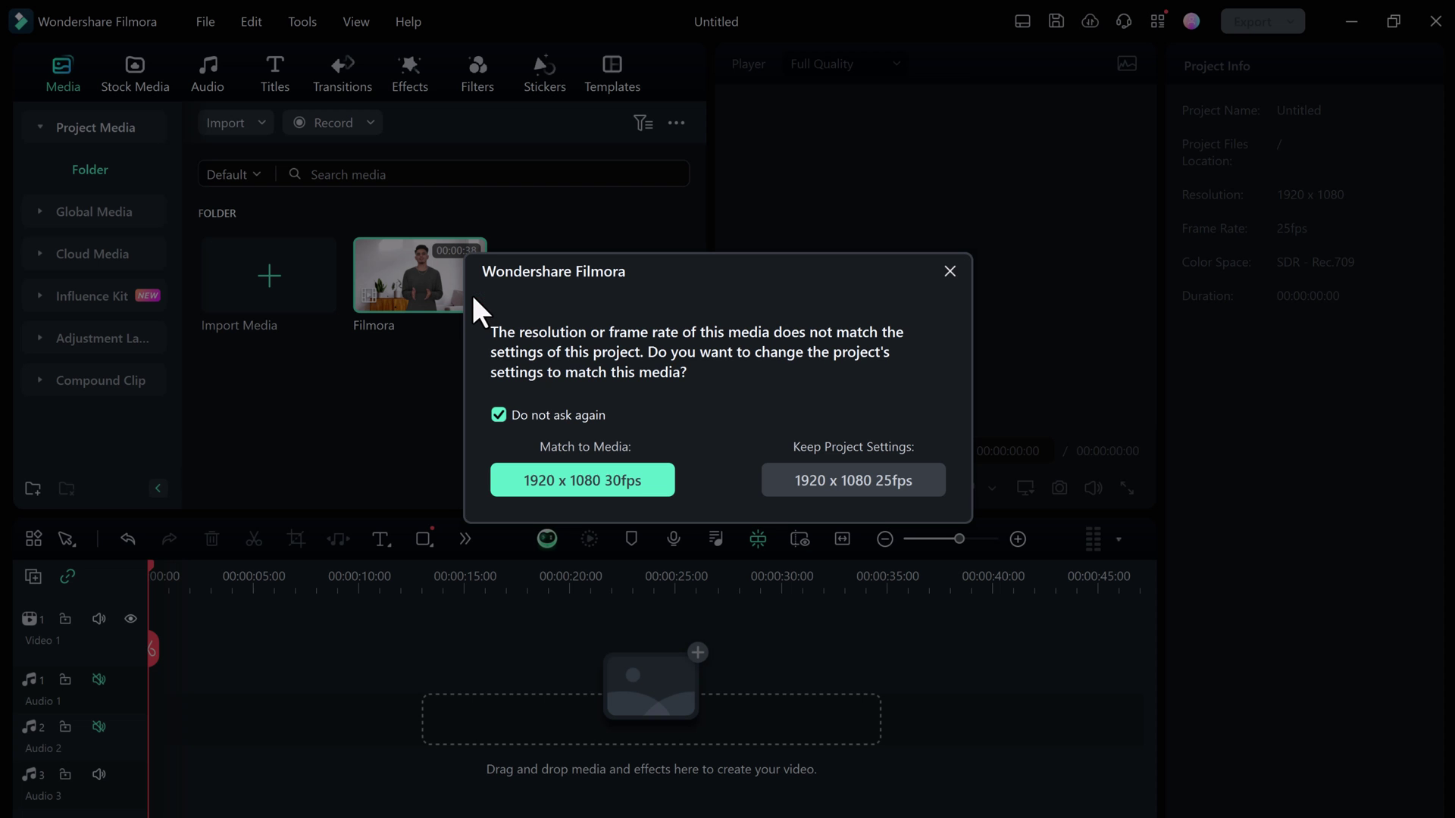
click(581, 487)
click(753, 453)
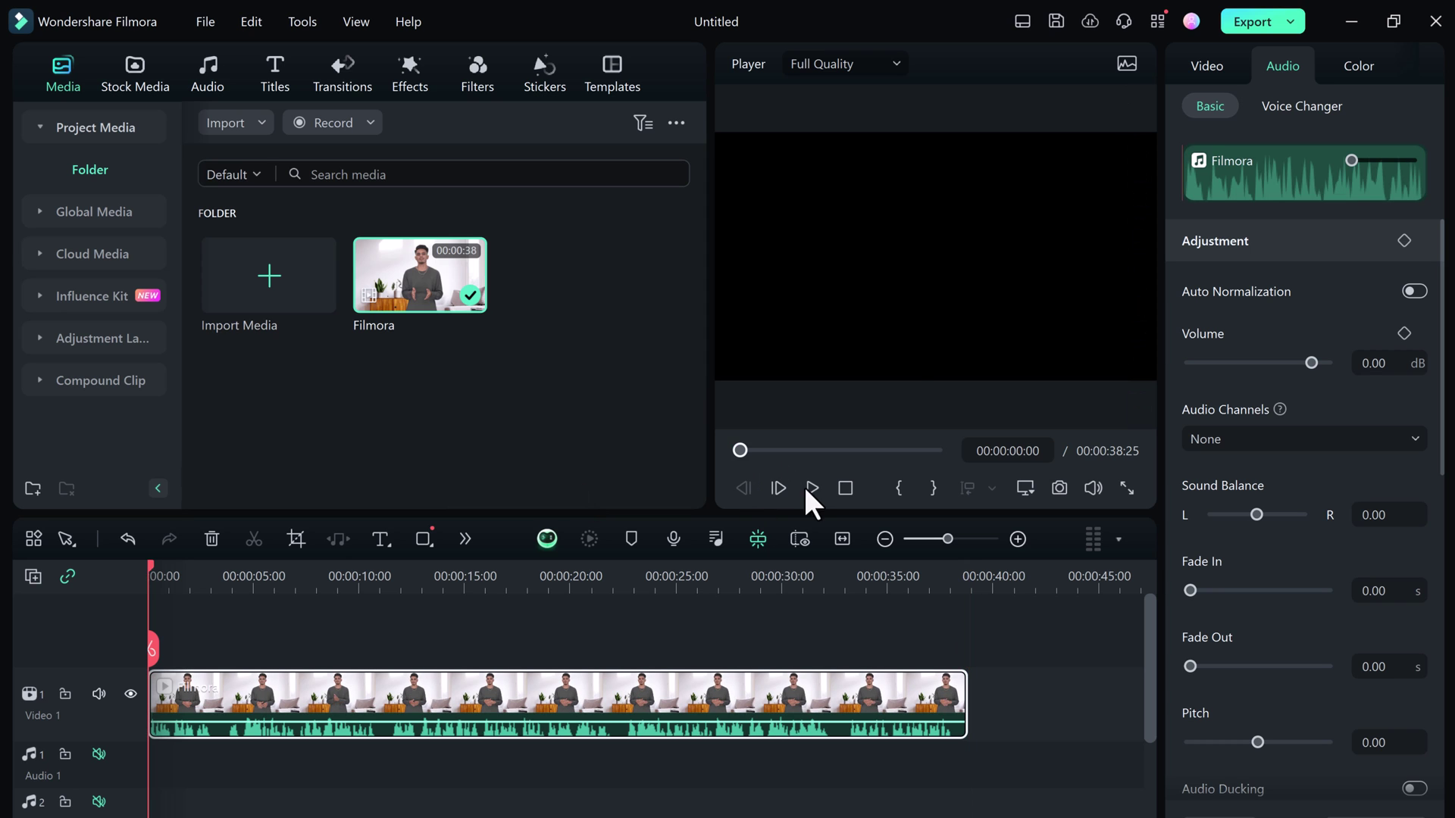
click(811, 487)
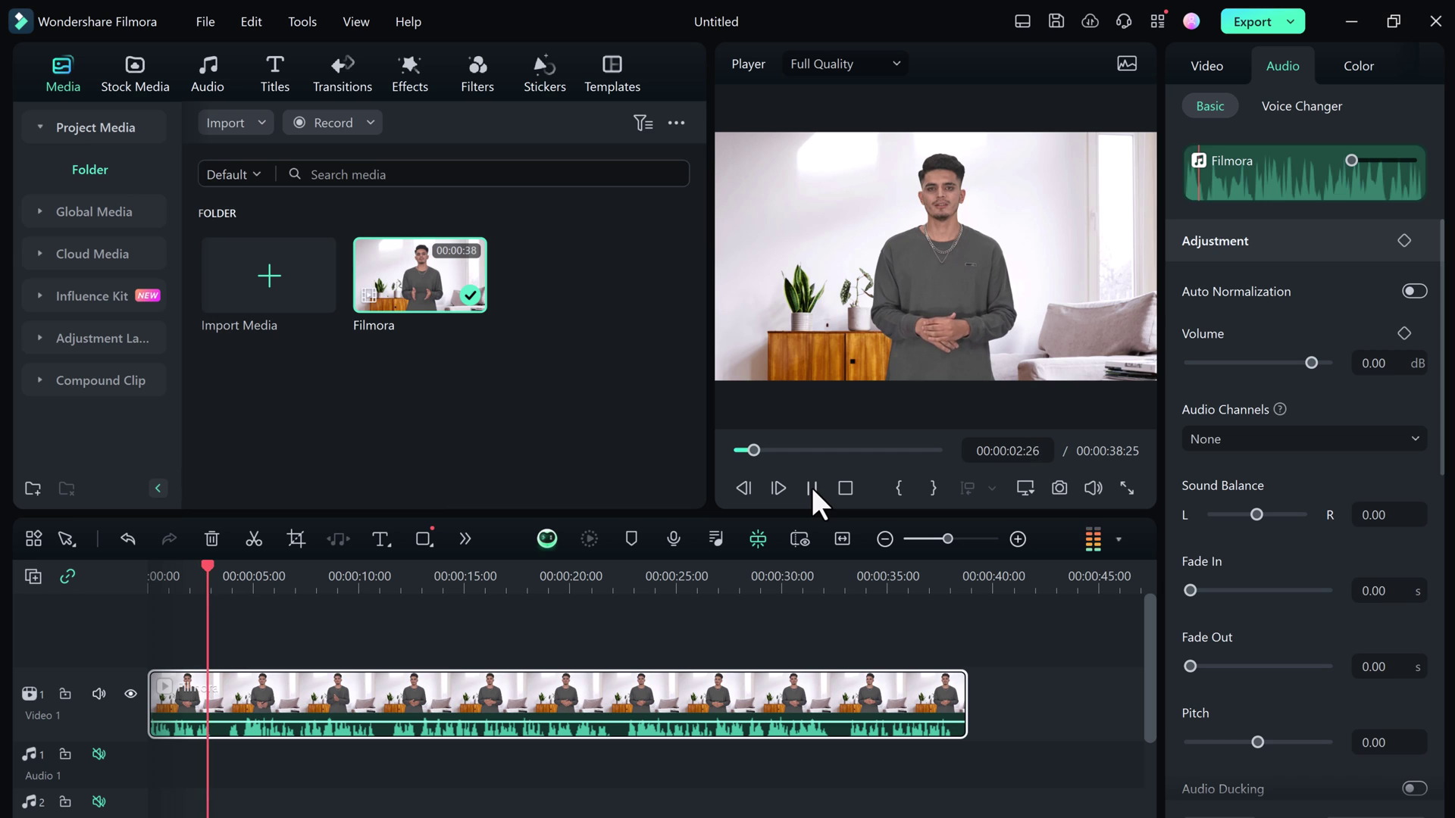
click(811, 487)
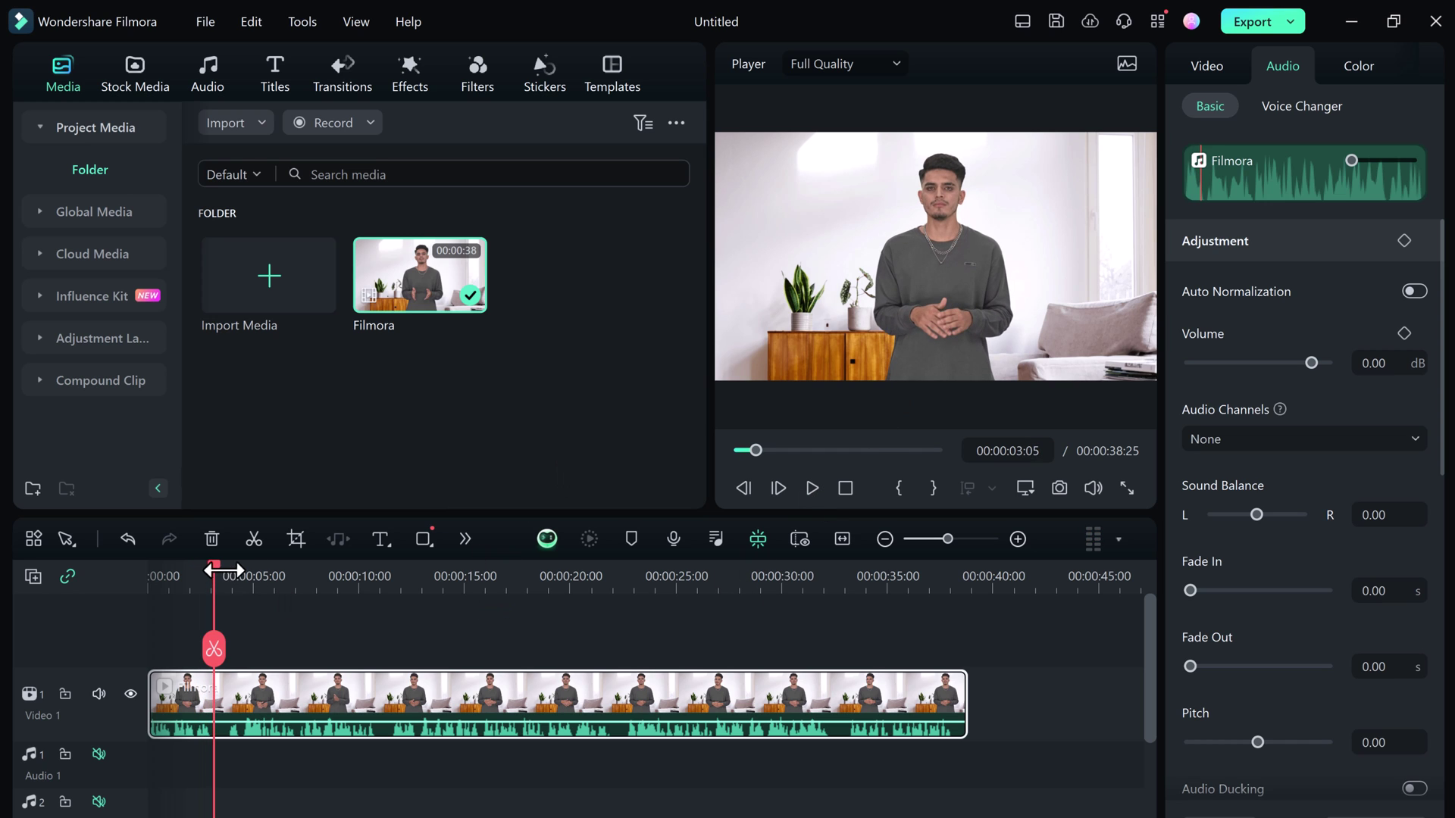
drag(213, 567, 145, 580)
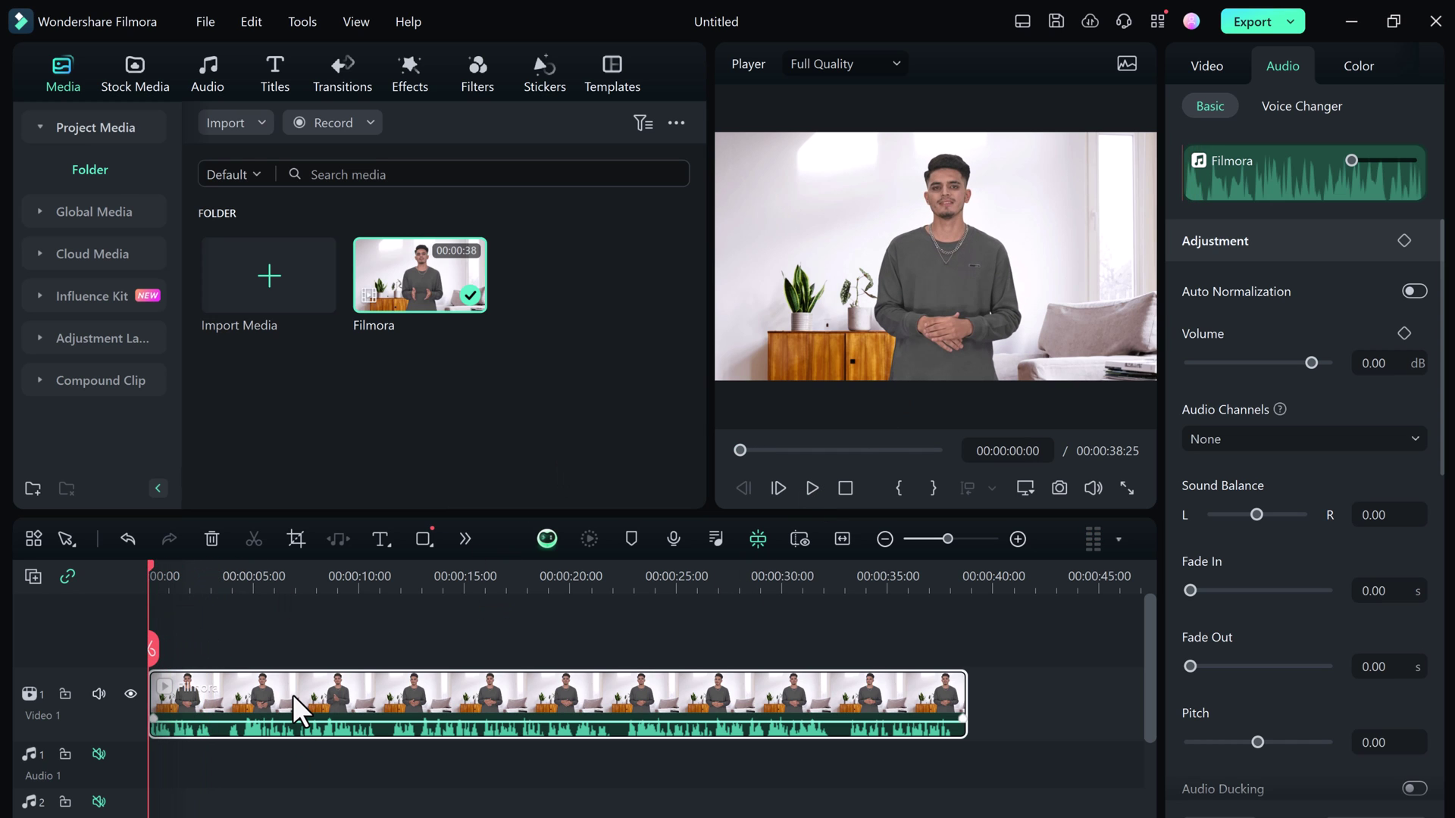
click(465, 539)
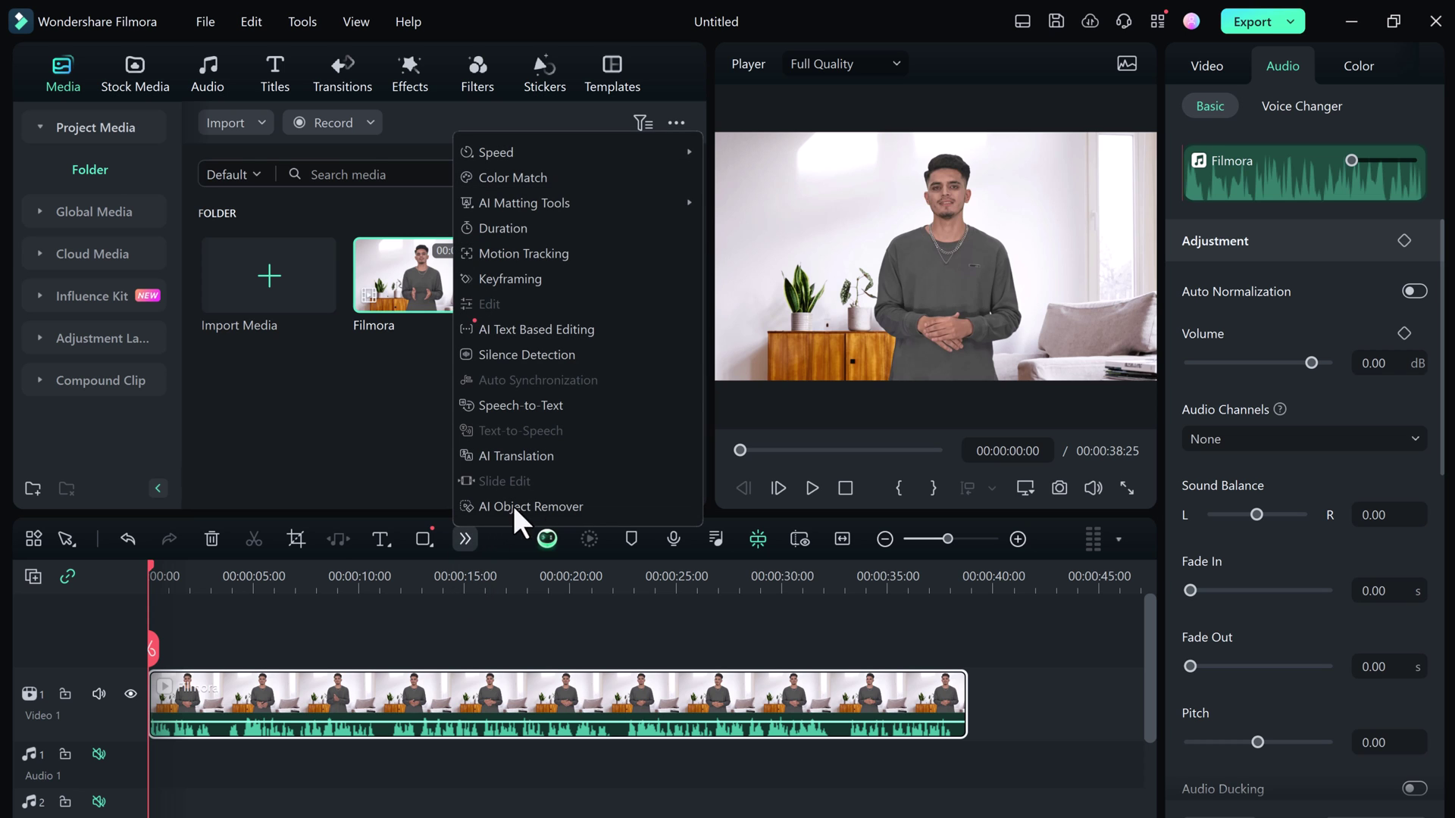
Set up AI Translation of voice and text from English (US) to Spanish (Spain).
click(583, 456)
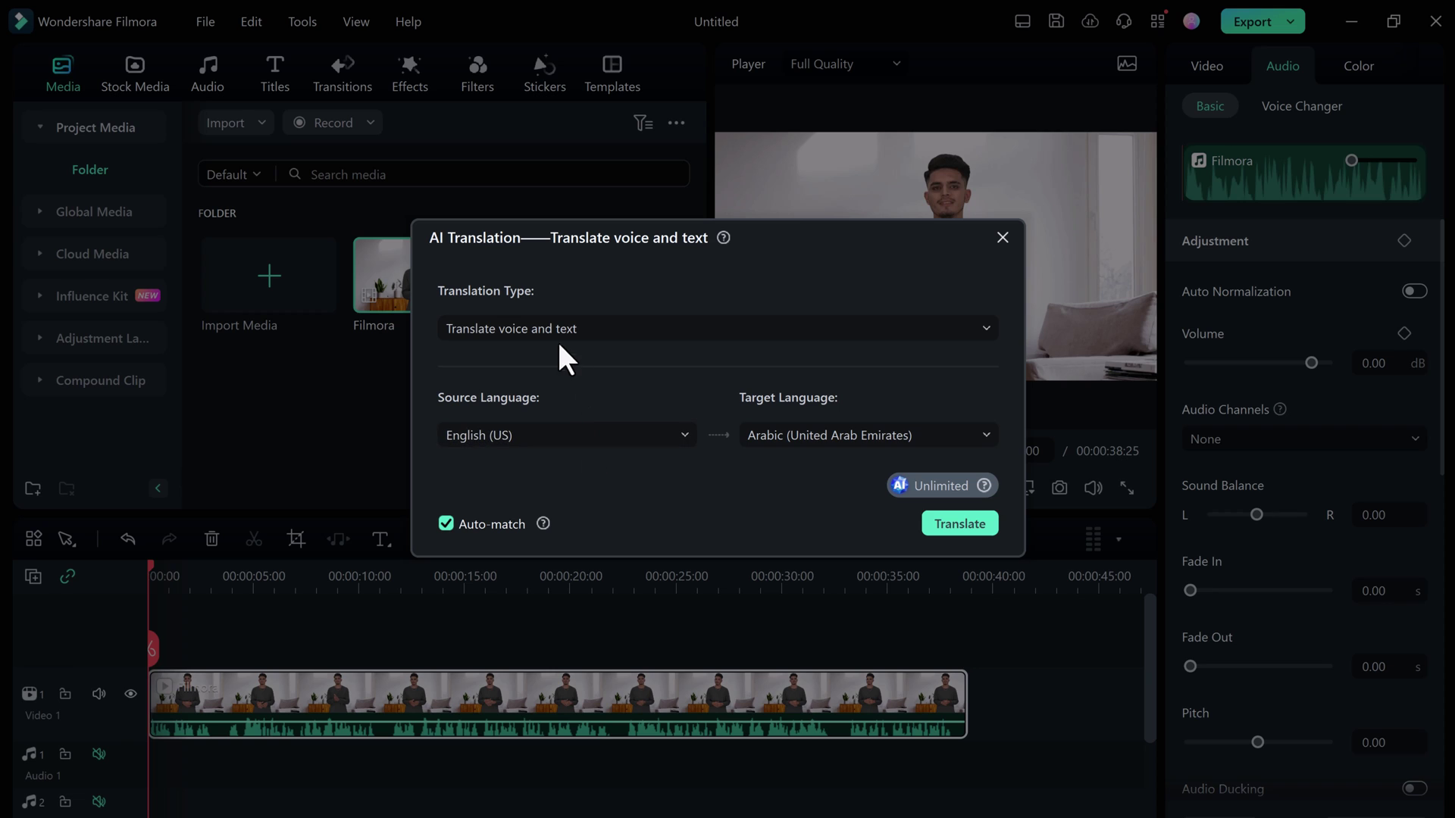
click(567, 333)
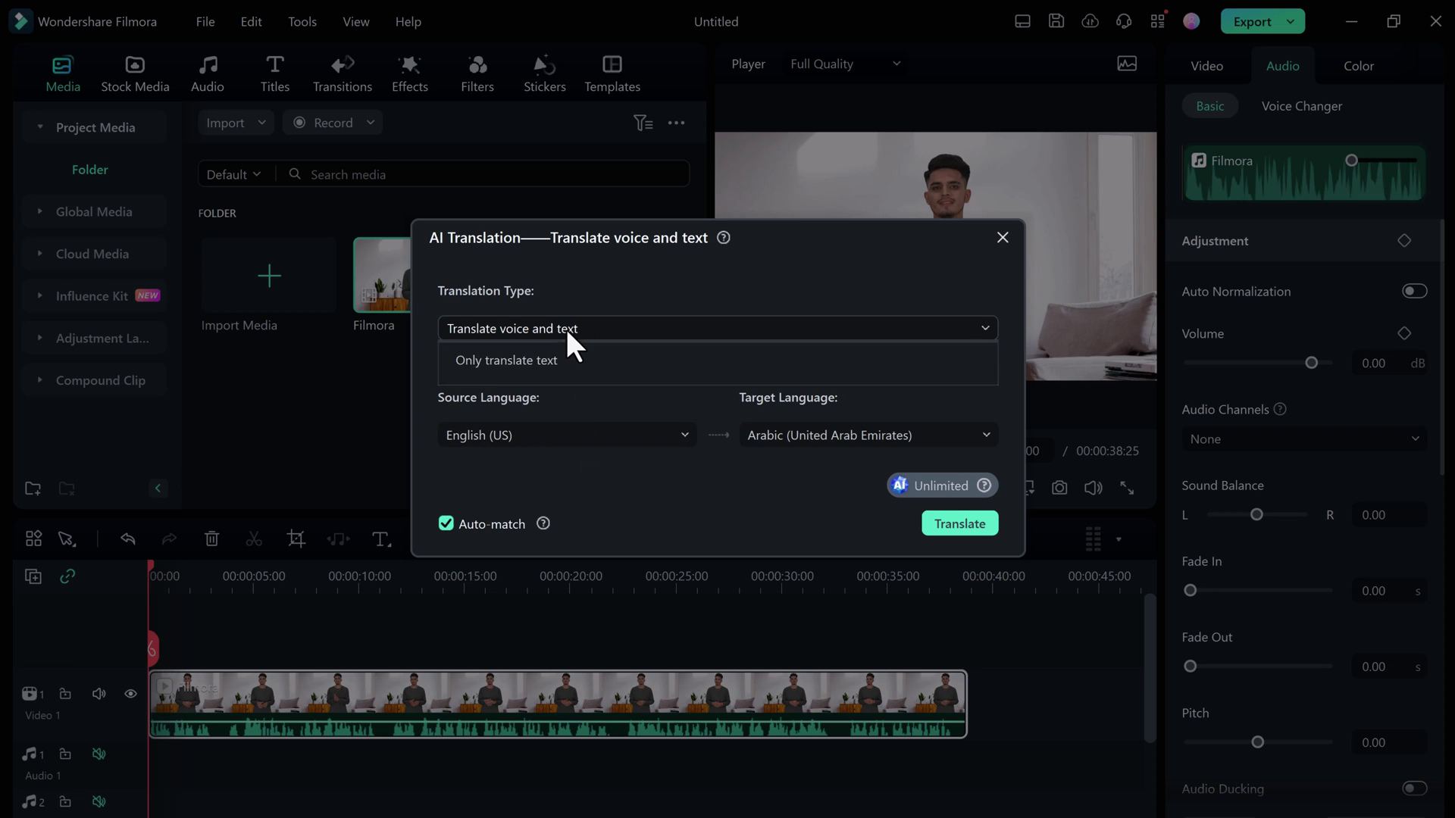
click(584, 369)
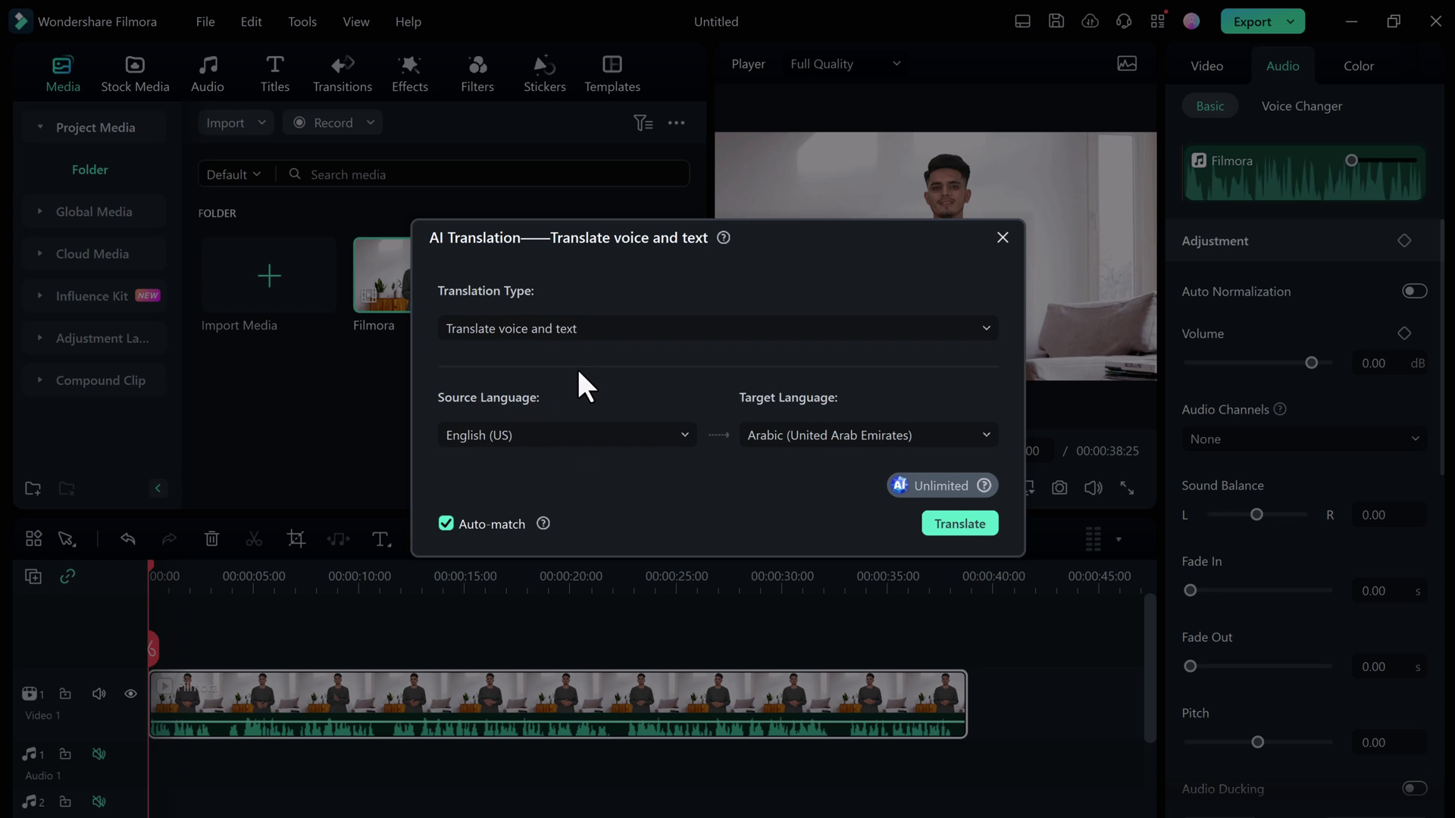
click(534, 432)
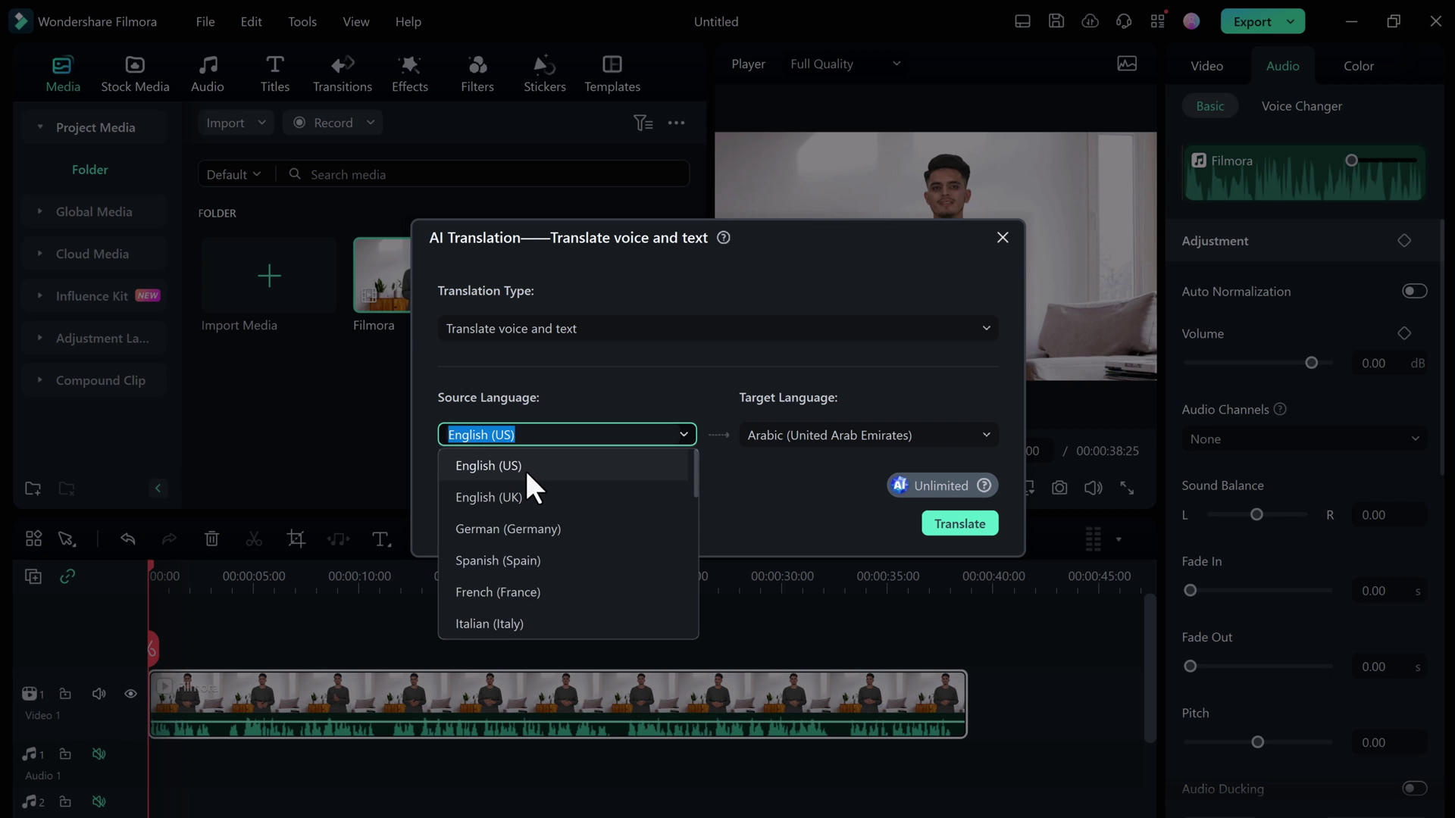
click(525, 467)
click(828, 440)
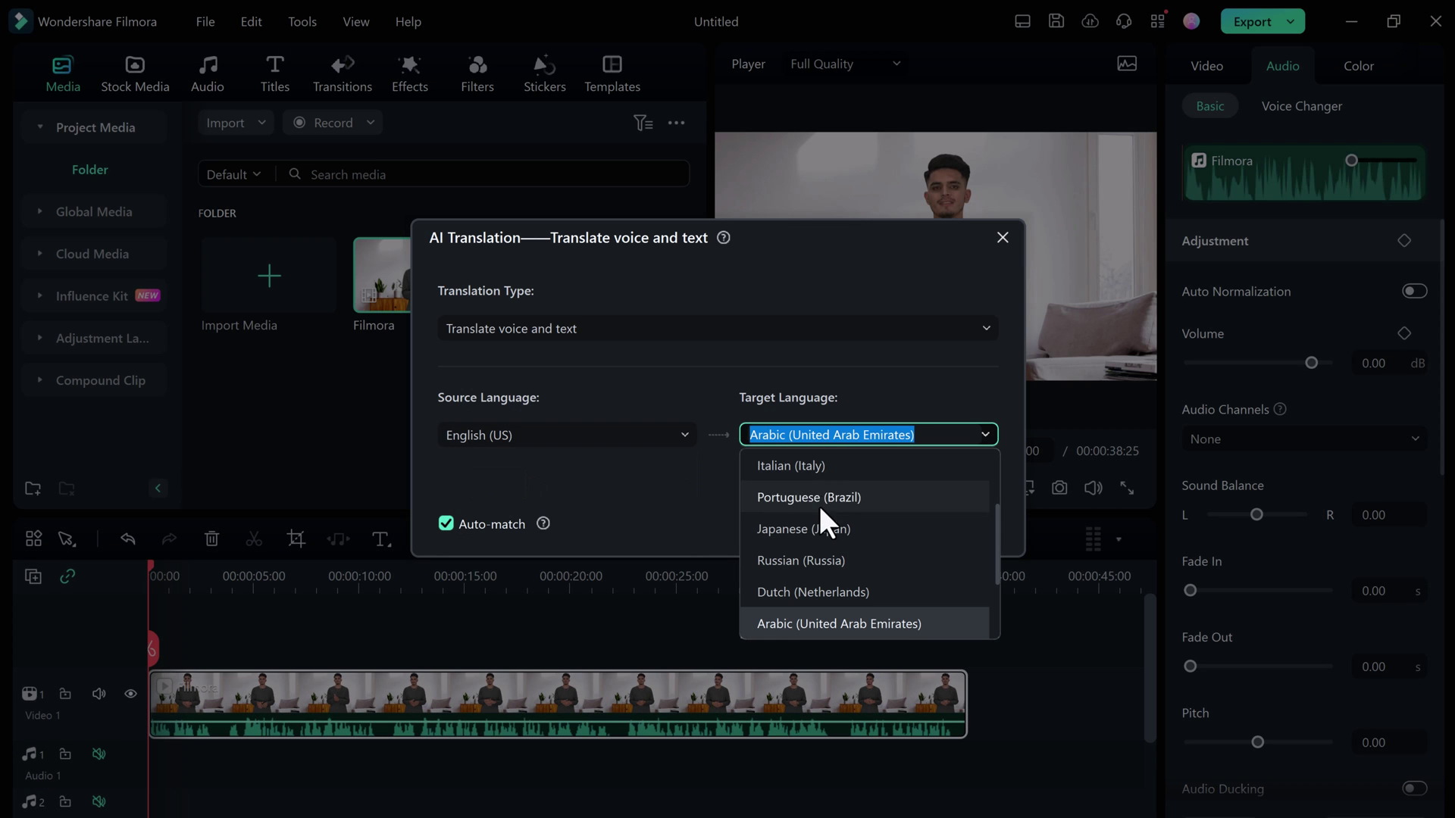
scroll(823, 537, down, 2)
scroll(823, 538, up, 5)
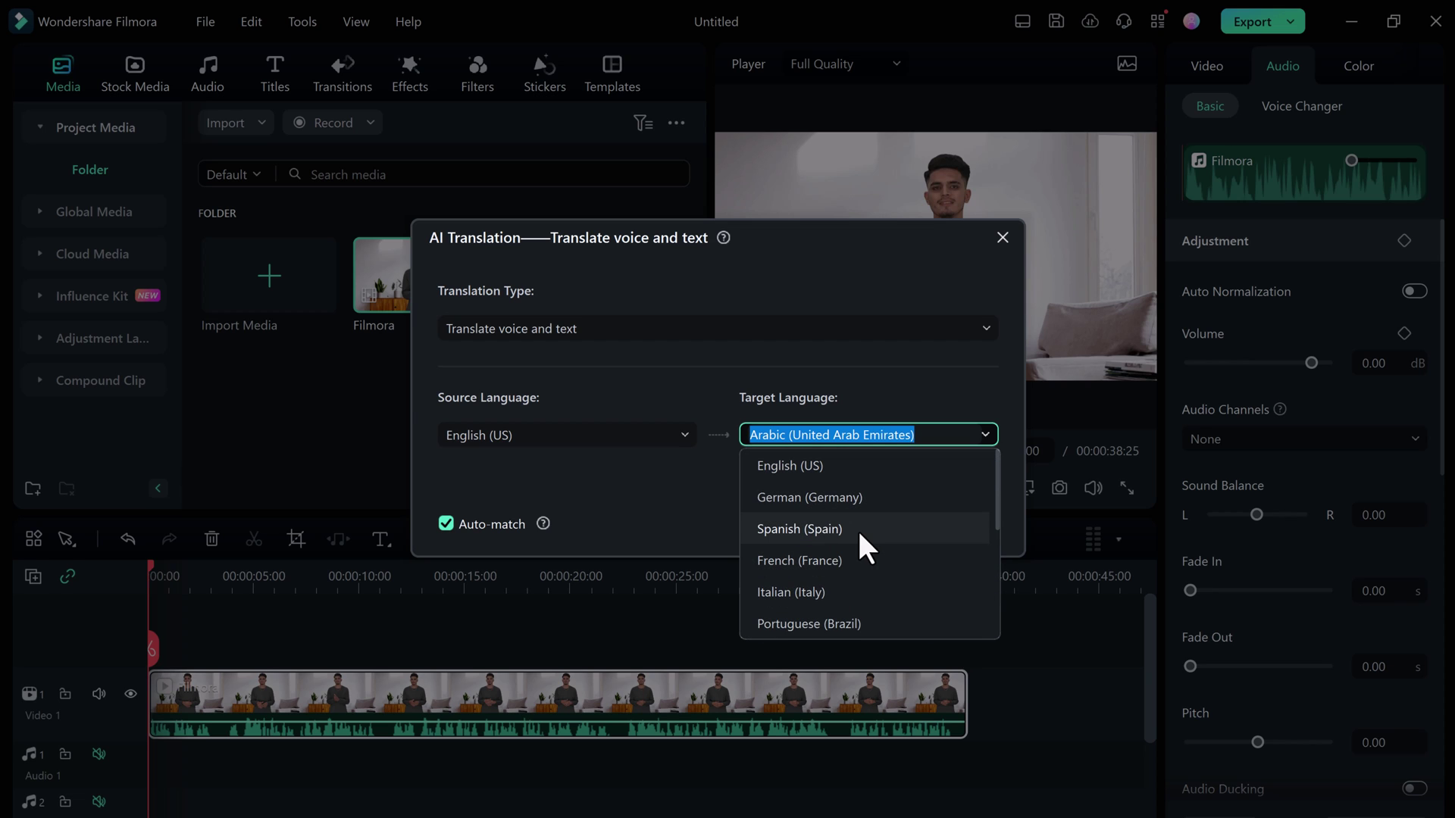
click(857, 528)
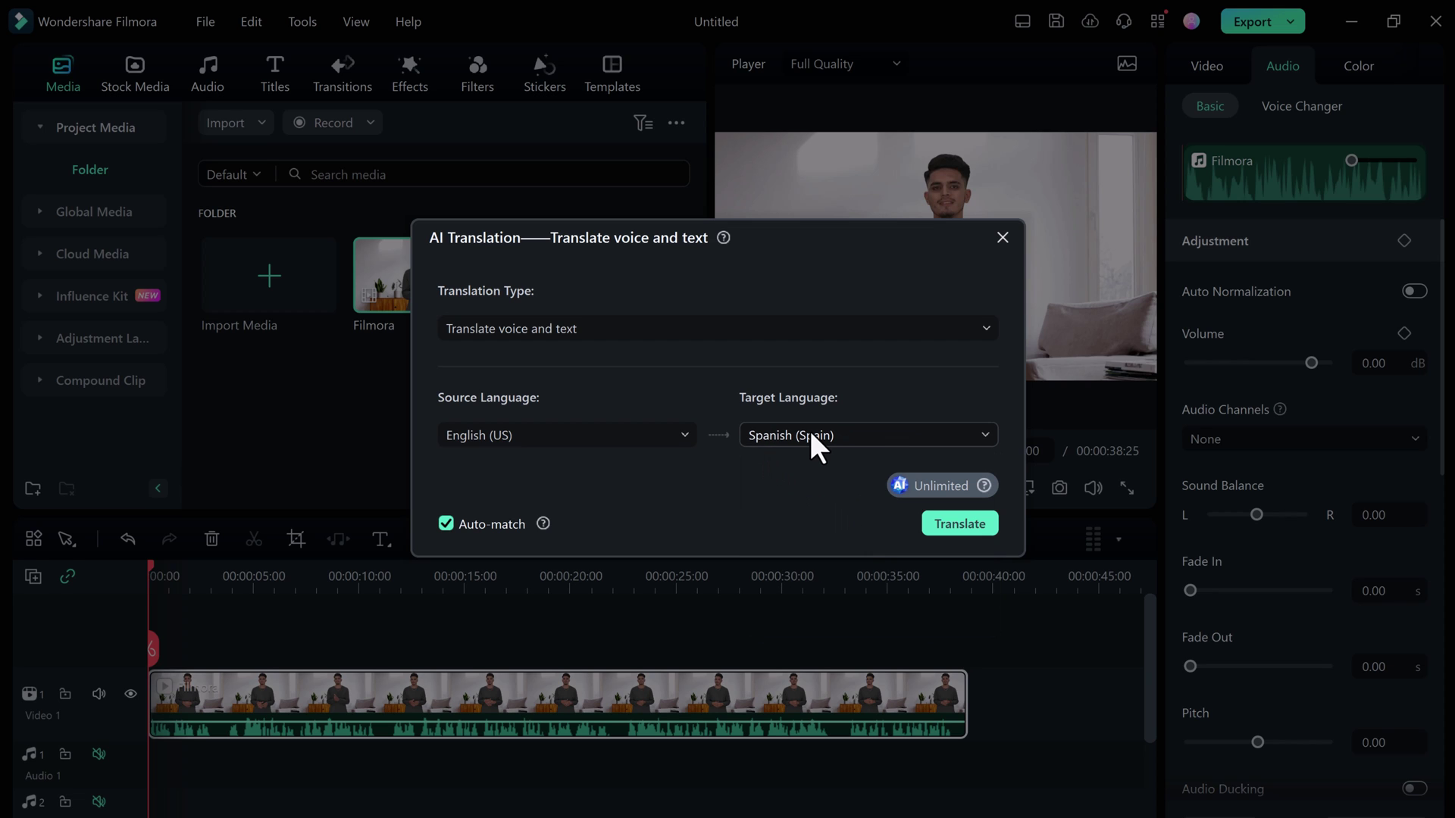
Run the translation, then play the clip and pause on a Spanish subtitle.
click(936, 525)
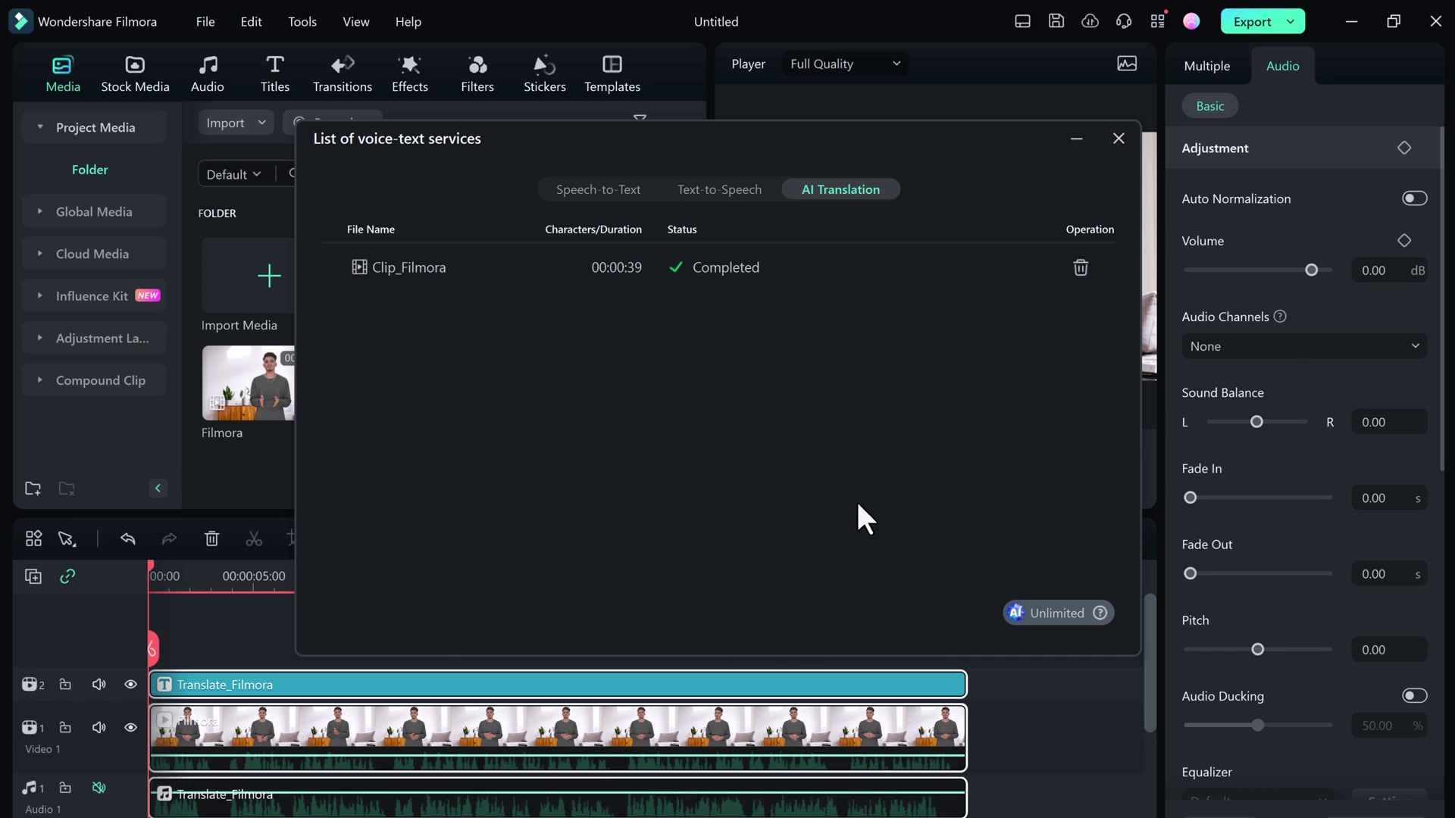
click(811, 487)
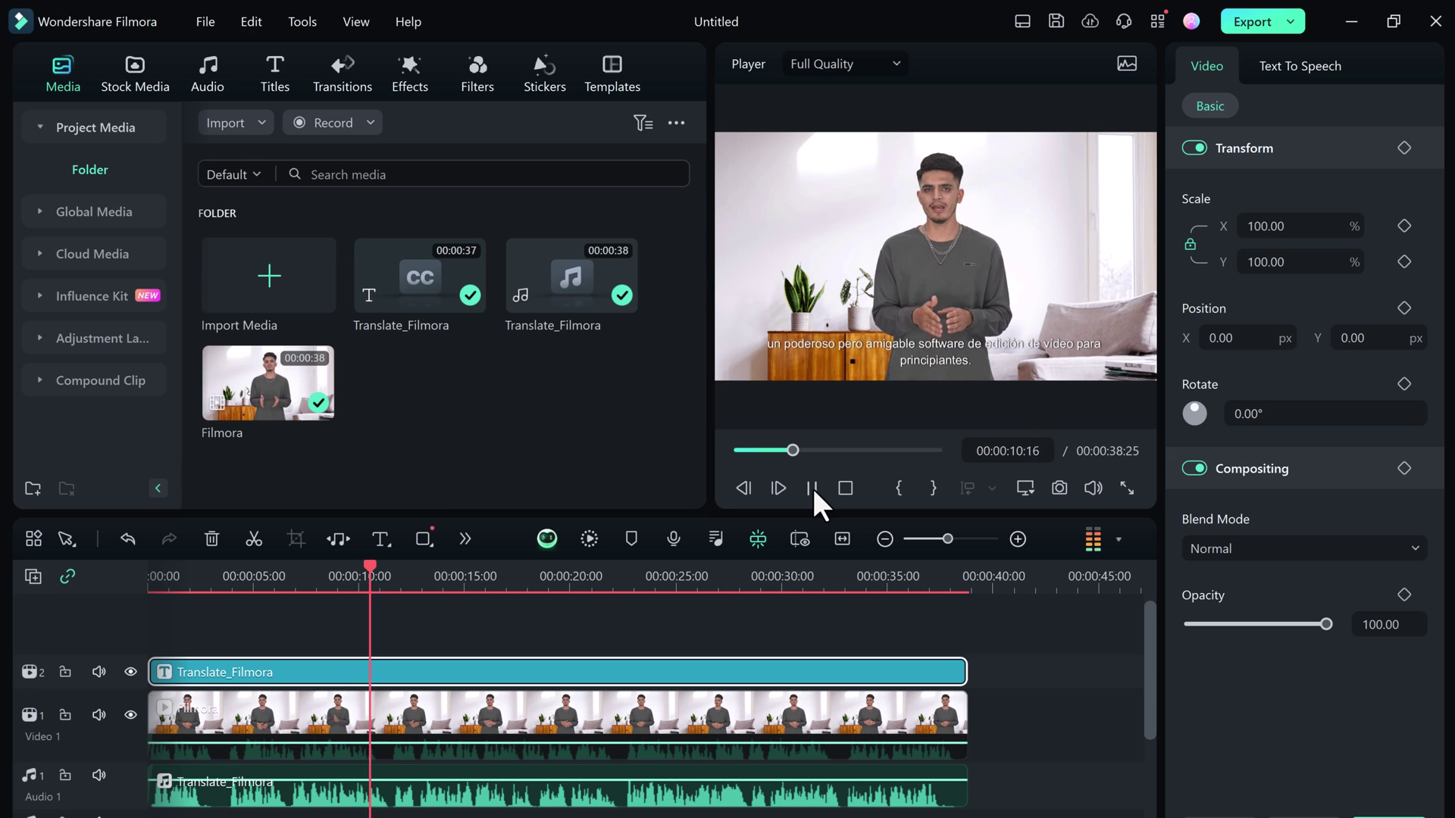
click(811, 488)
Make the Spanish subtitles bold and apply the blue-outlined style preset.
double_click(674, 672)
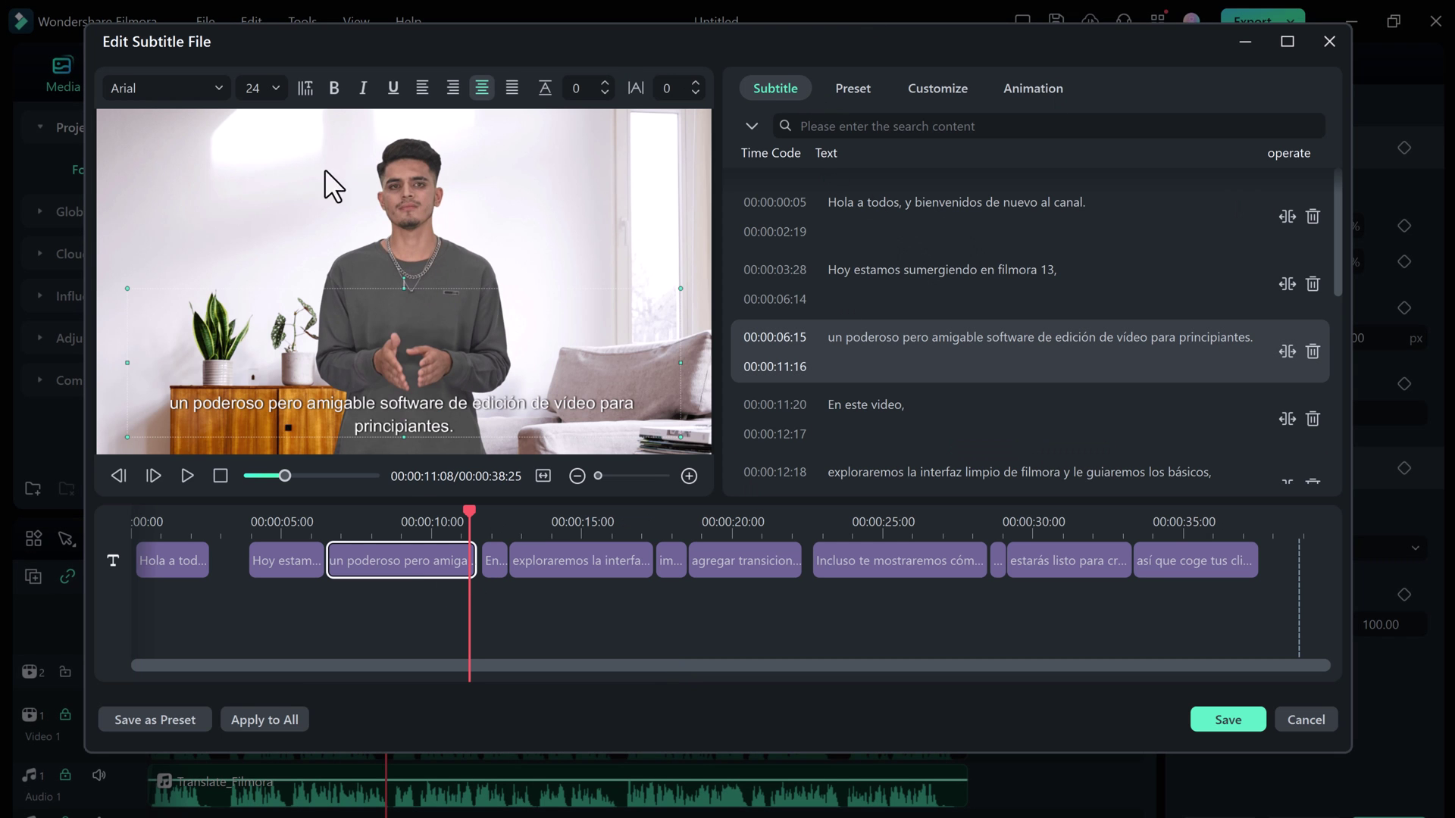
click(332, 86)
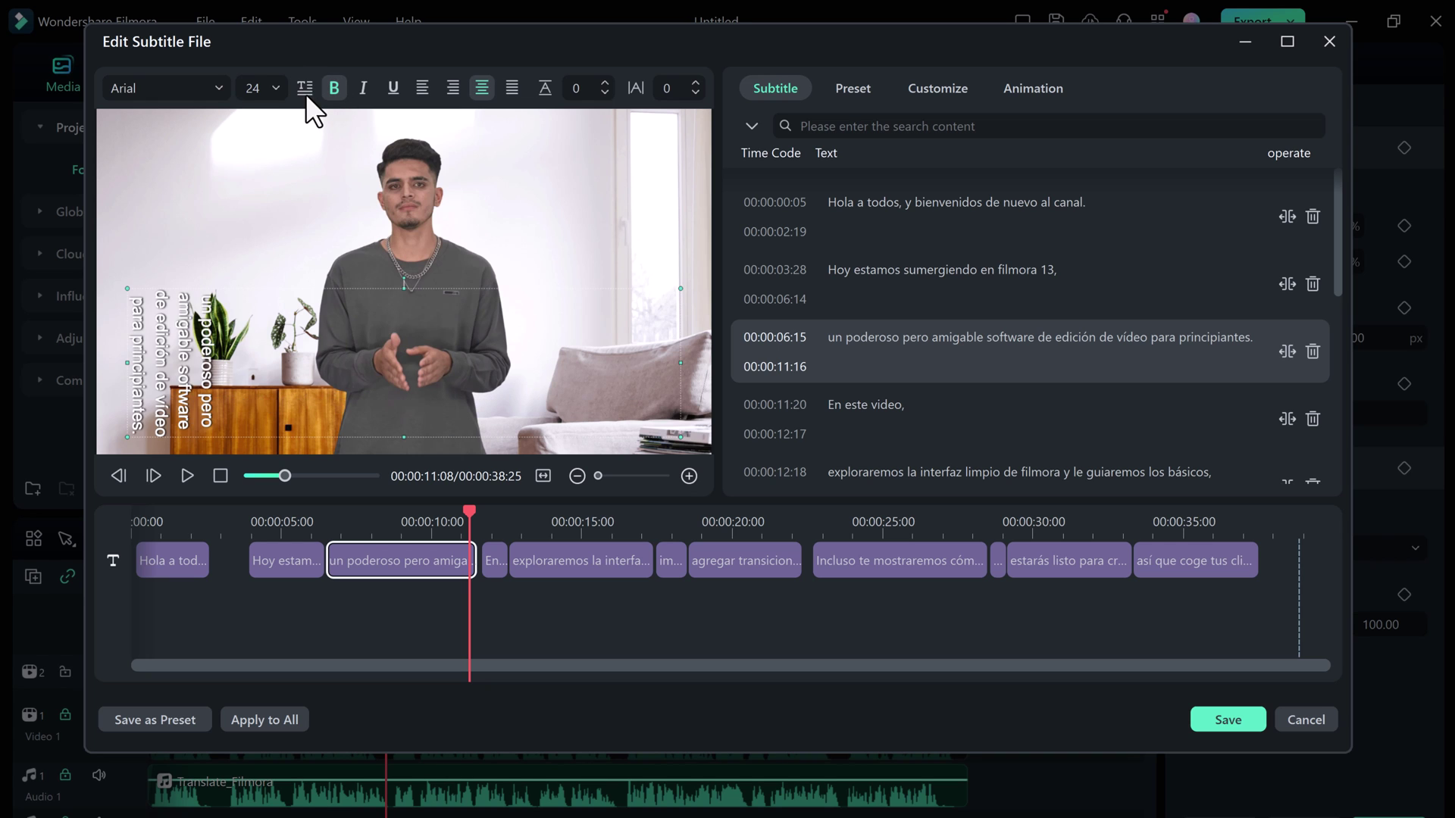
click(850, 91)
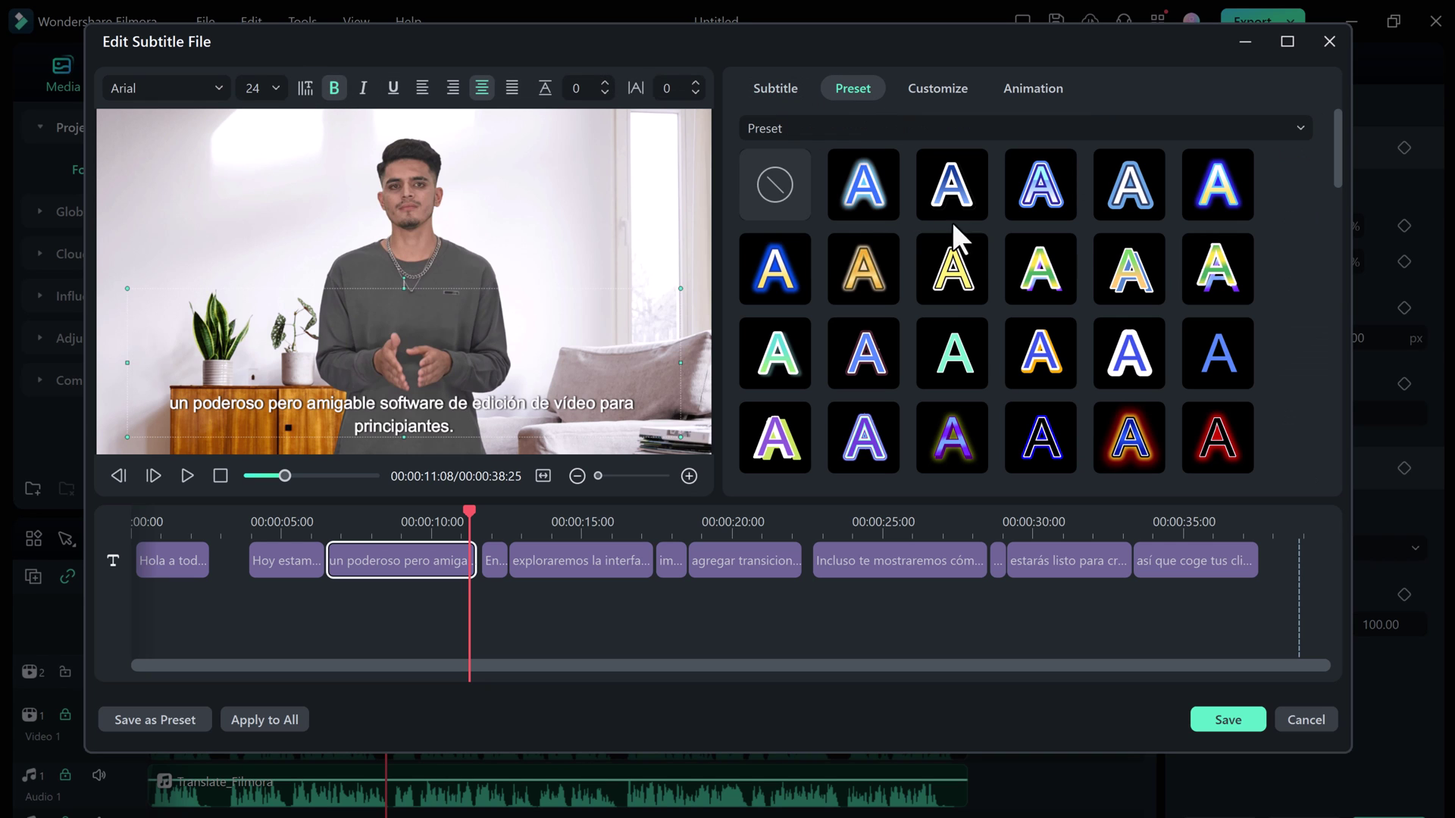
click(956, 279)
click(1030, 194)
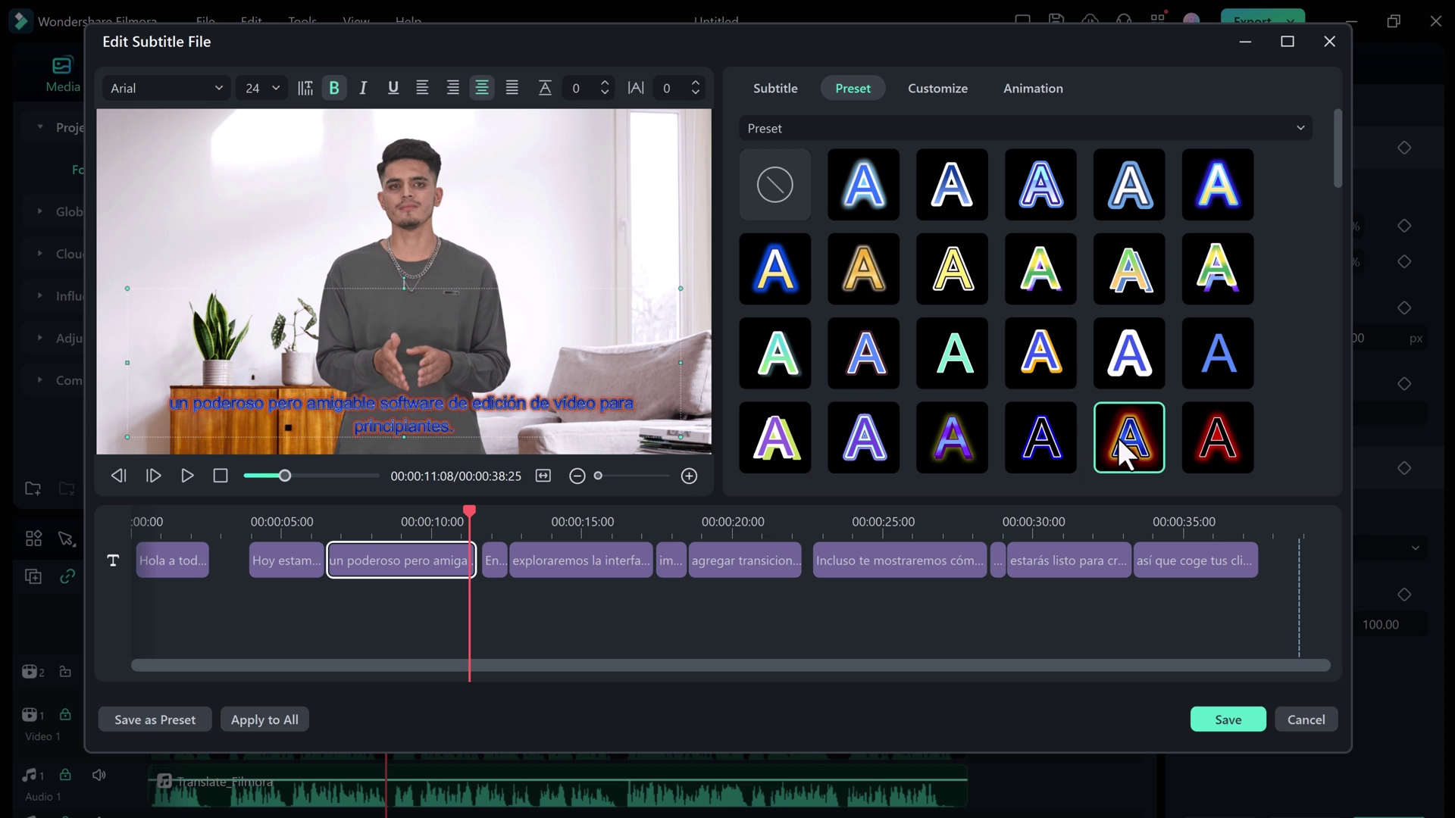
click(773, 267)
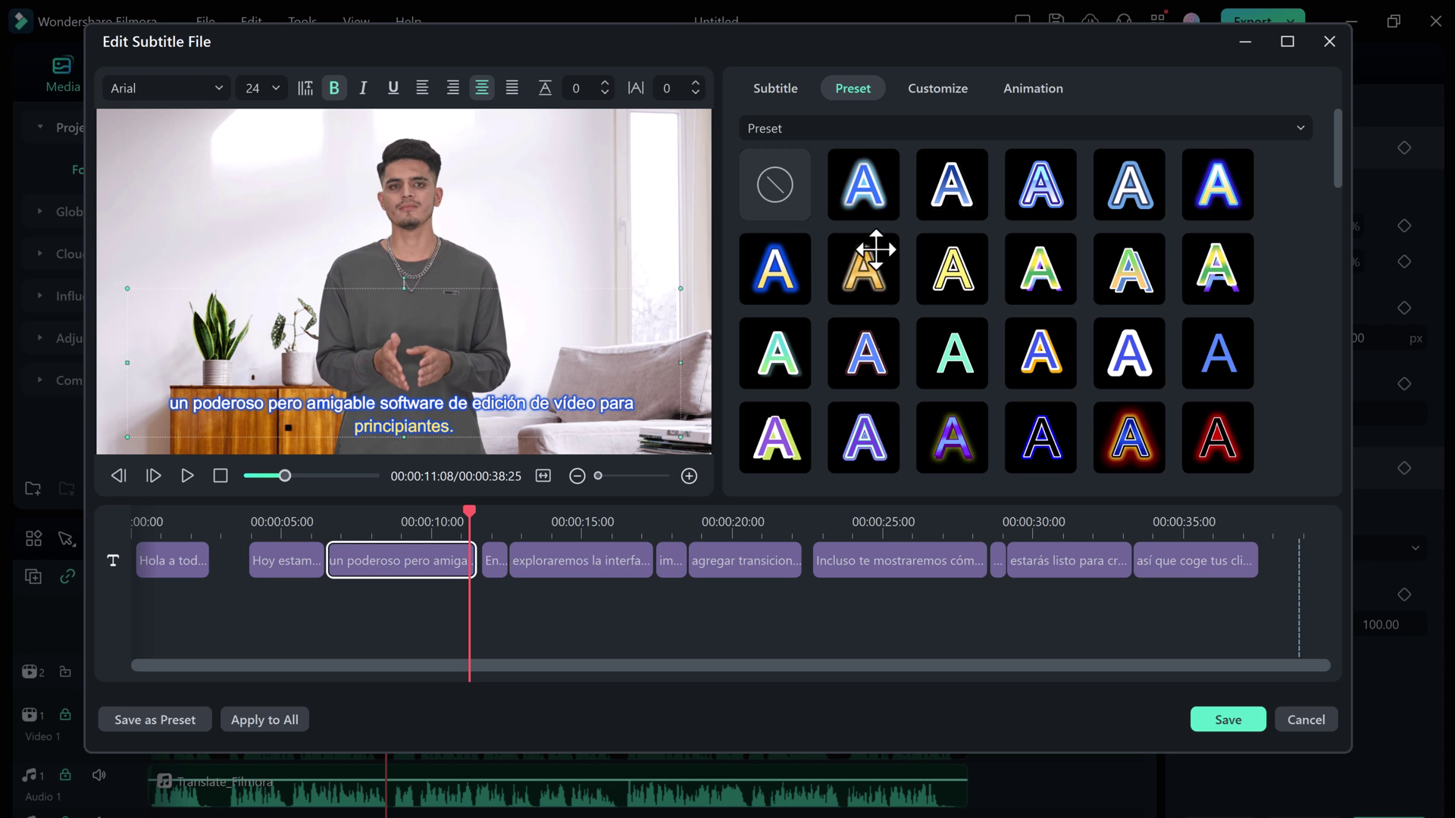
Review the subtitle's Customize settings and animation options.
click(937, 88)
click(1026, 90)
click(937, 88)
scroll(1070, 326, down, 2)
scroll(1069, 326, down, 3)
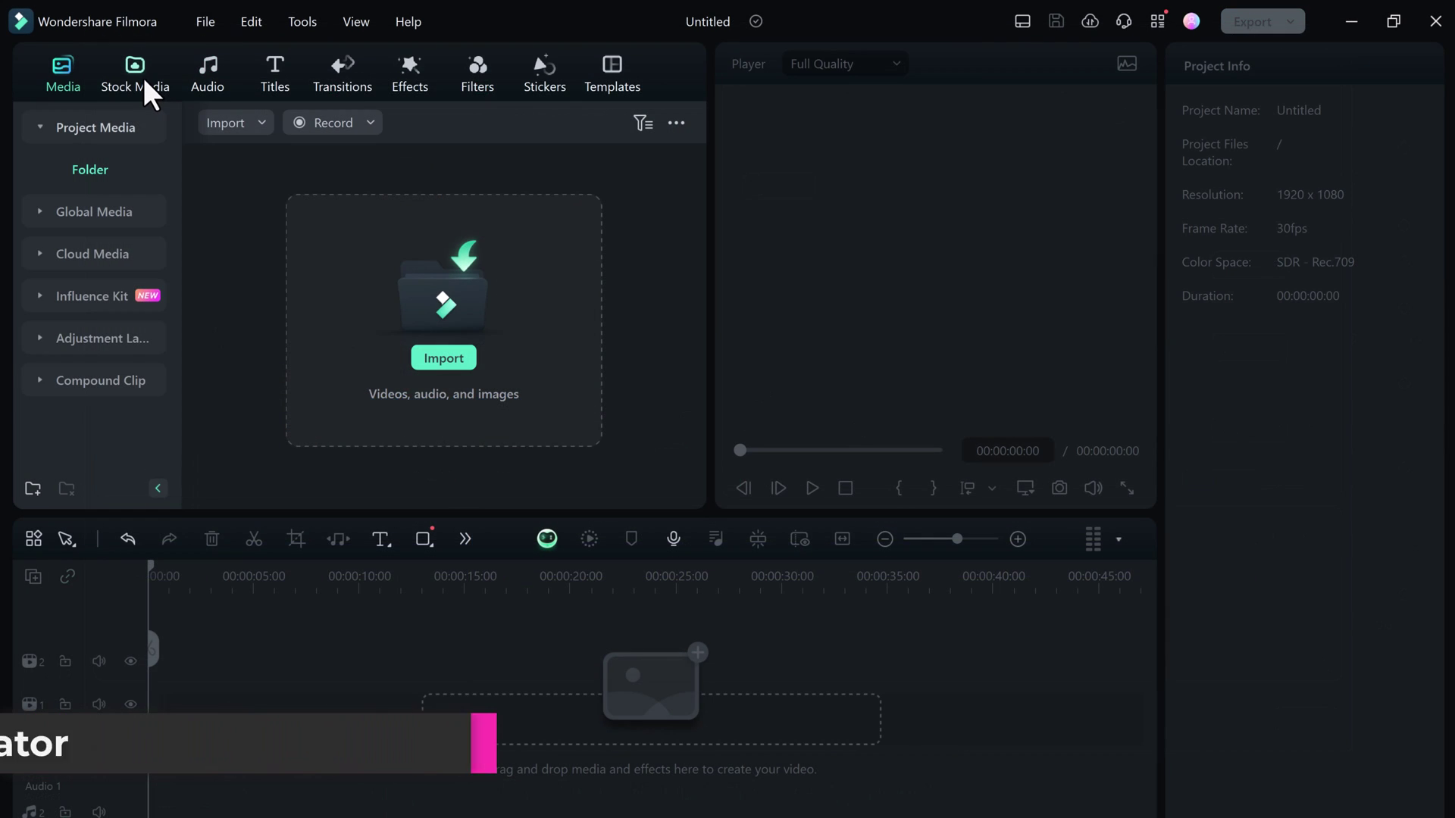
Show the AI Image generator under Stock Media and focus its empty prompt box.
click(145, 80)
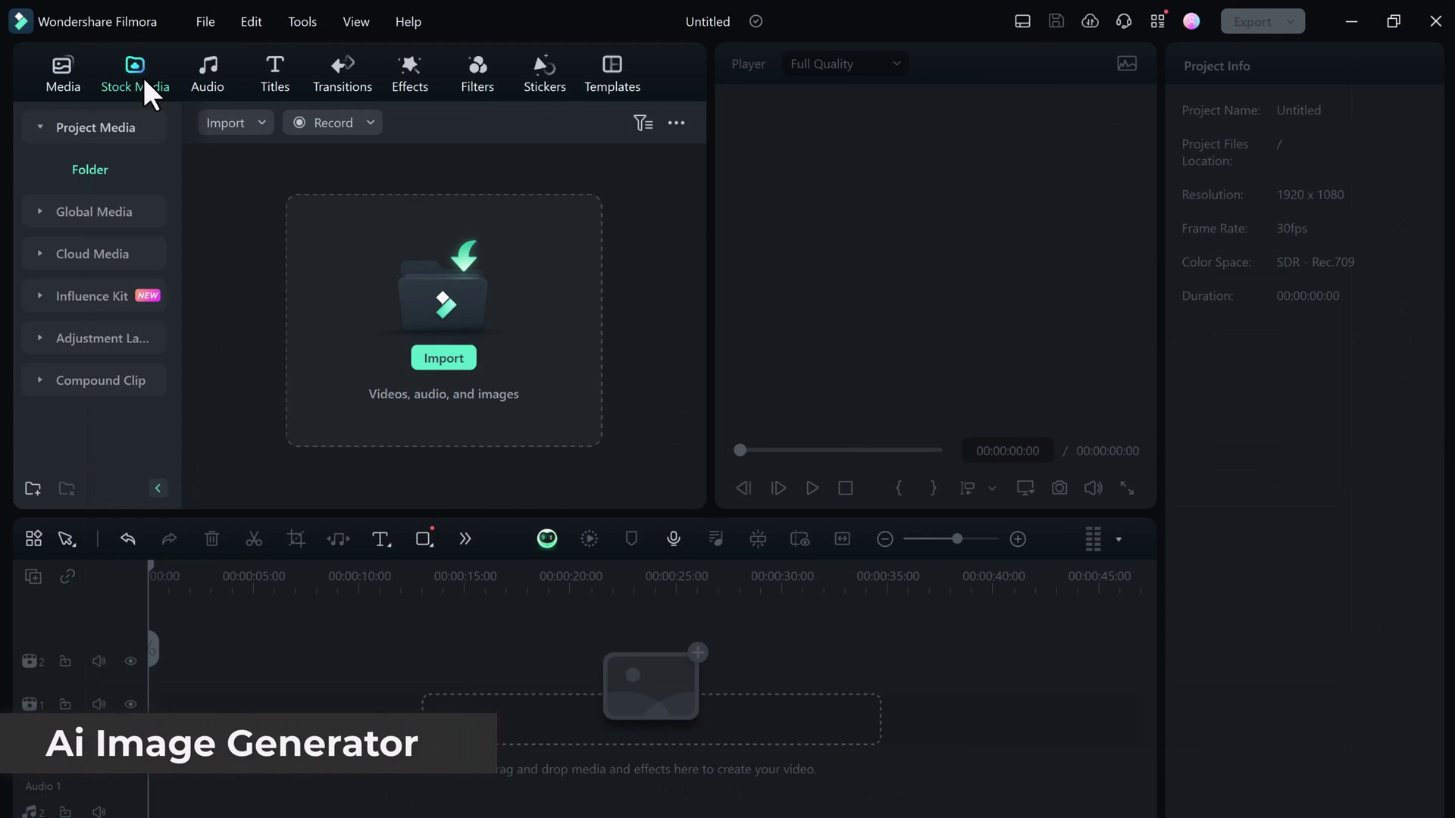
click(91, 169)
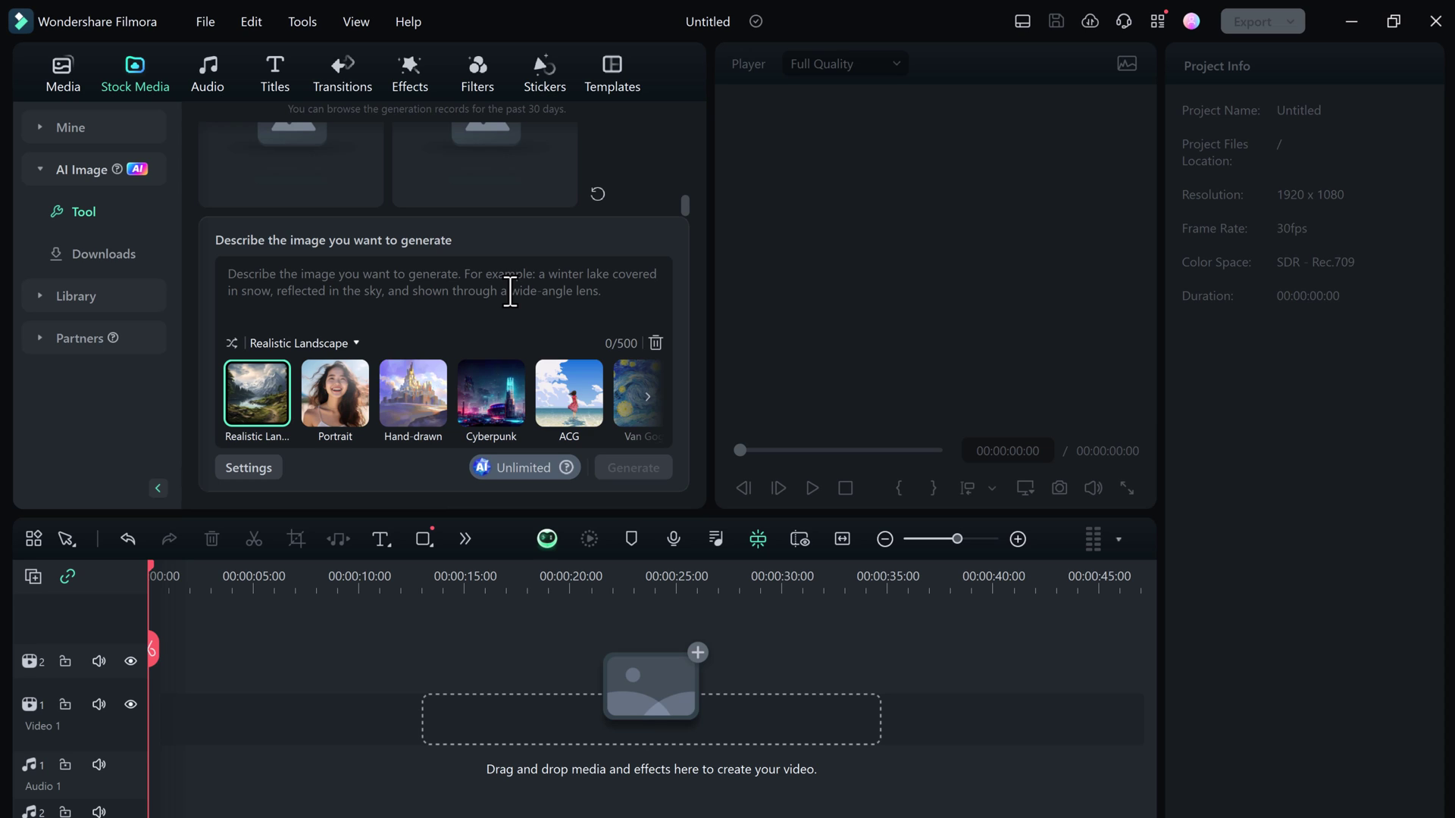
click(390, 300)
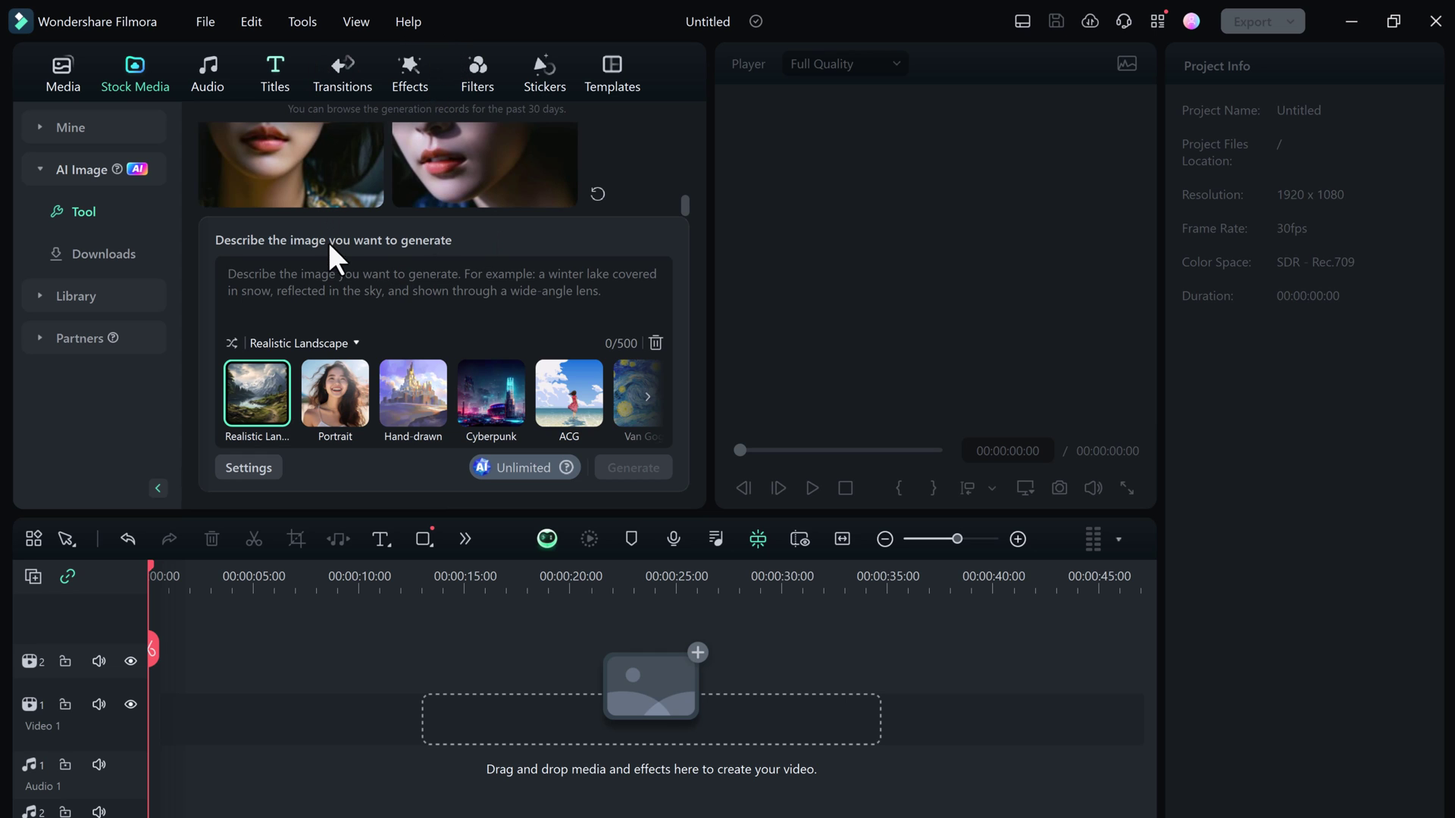
scroll(444, 192, up, 2)
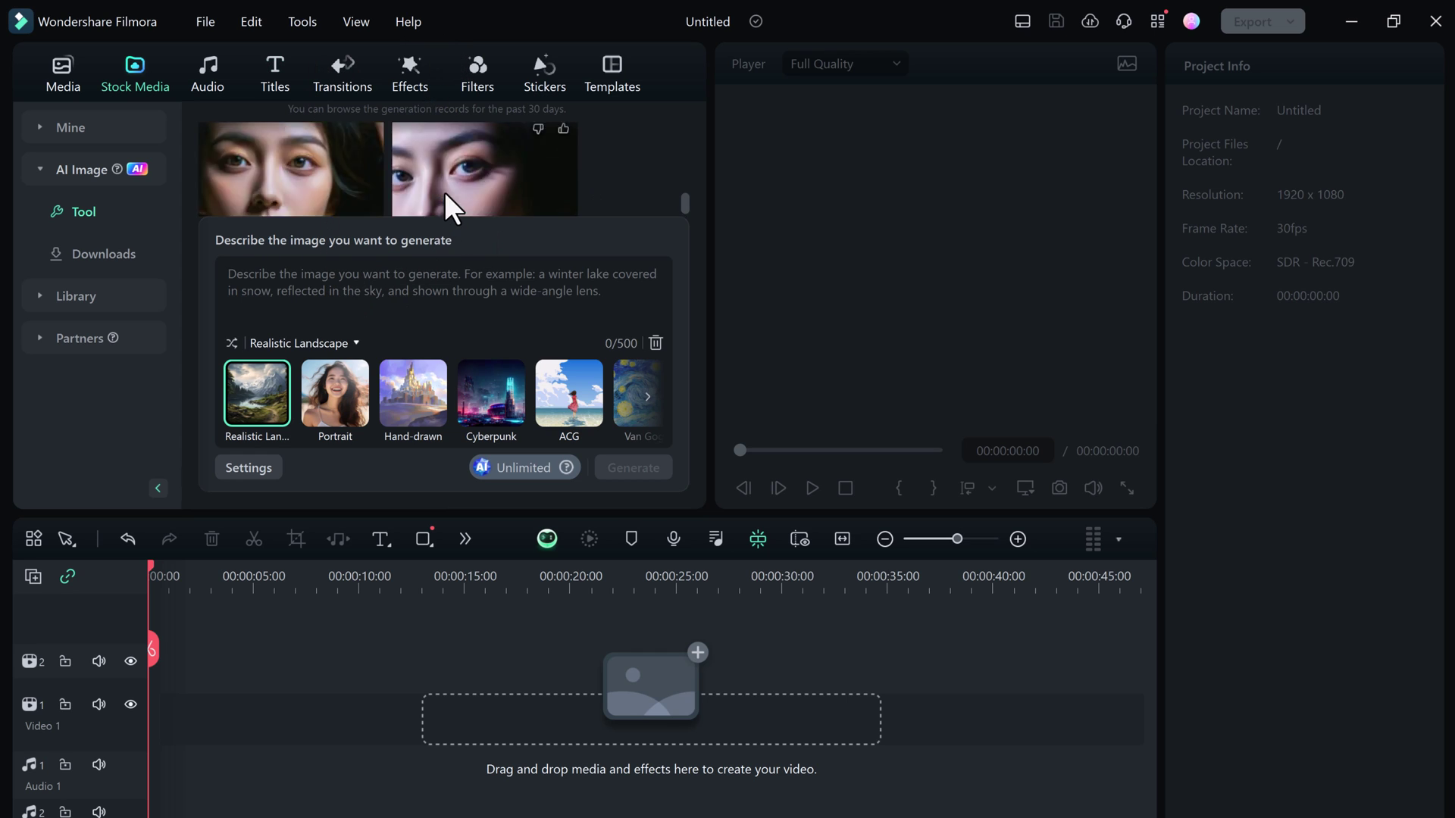
scroll(444, 192, down, 2)
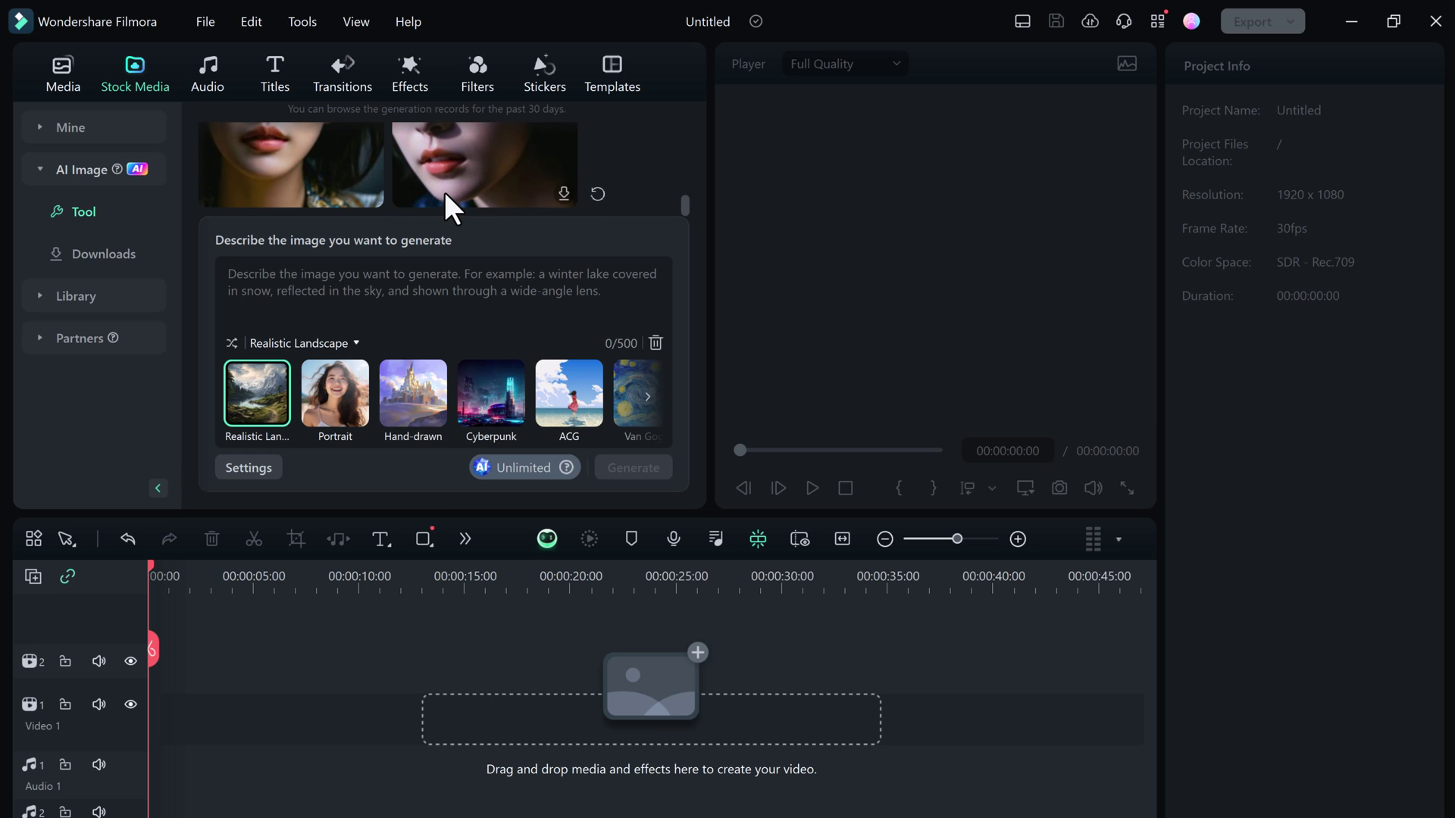
Paste the futuristic sunset cityscape with flying cars prompt, check aspect ratio, and generate.
click(338, 288)
text(A futuristic cityscape at sunset with flying cars)
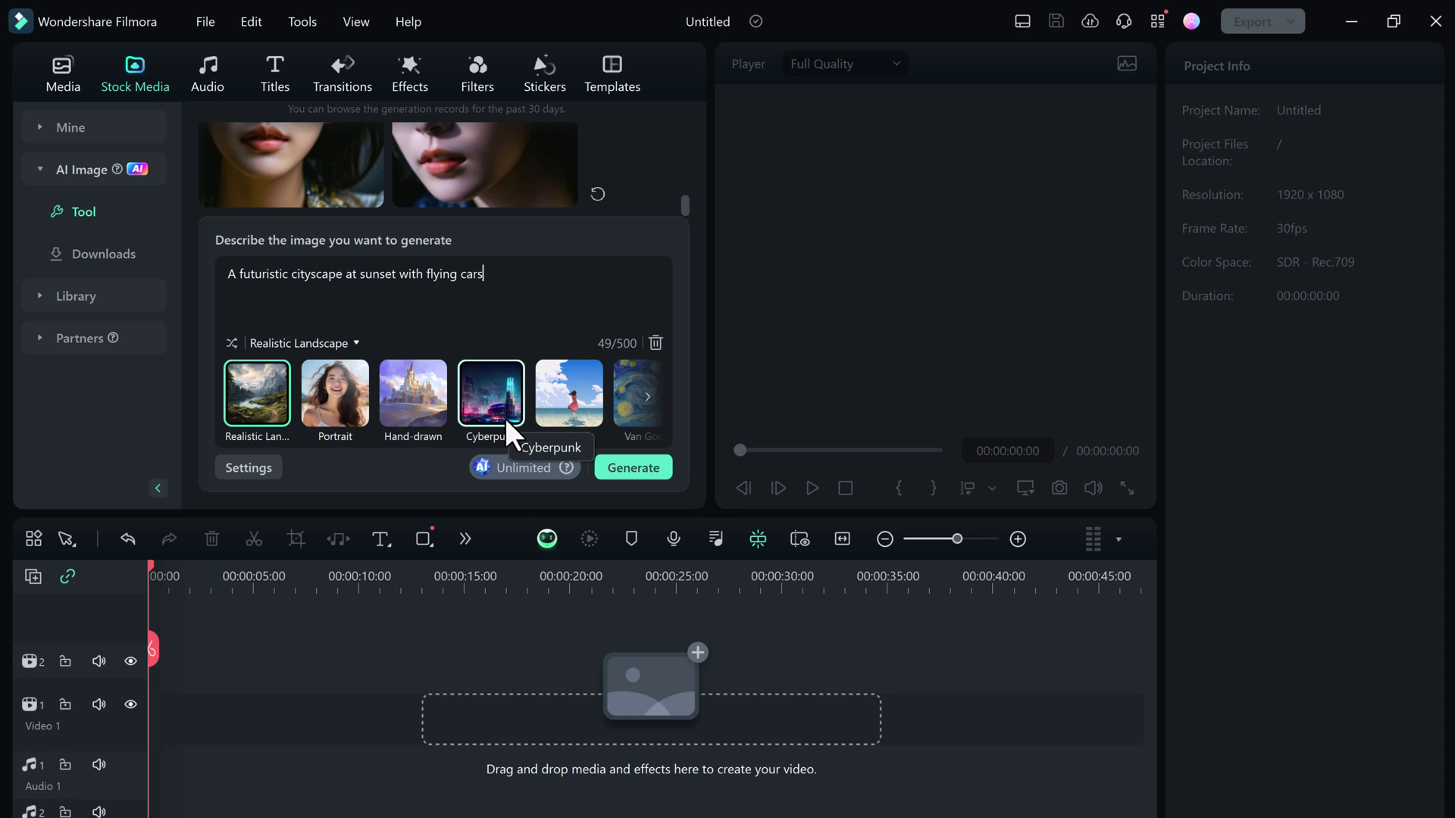
click(250, 470)
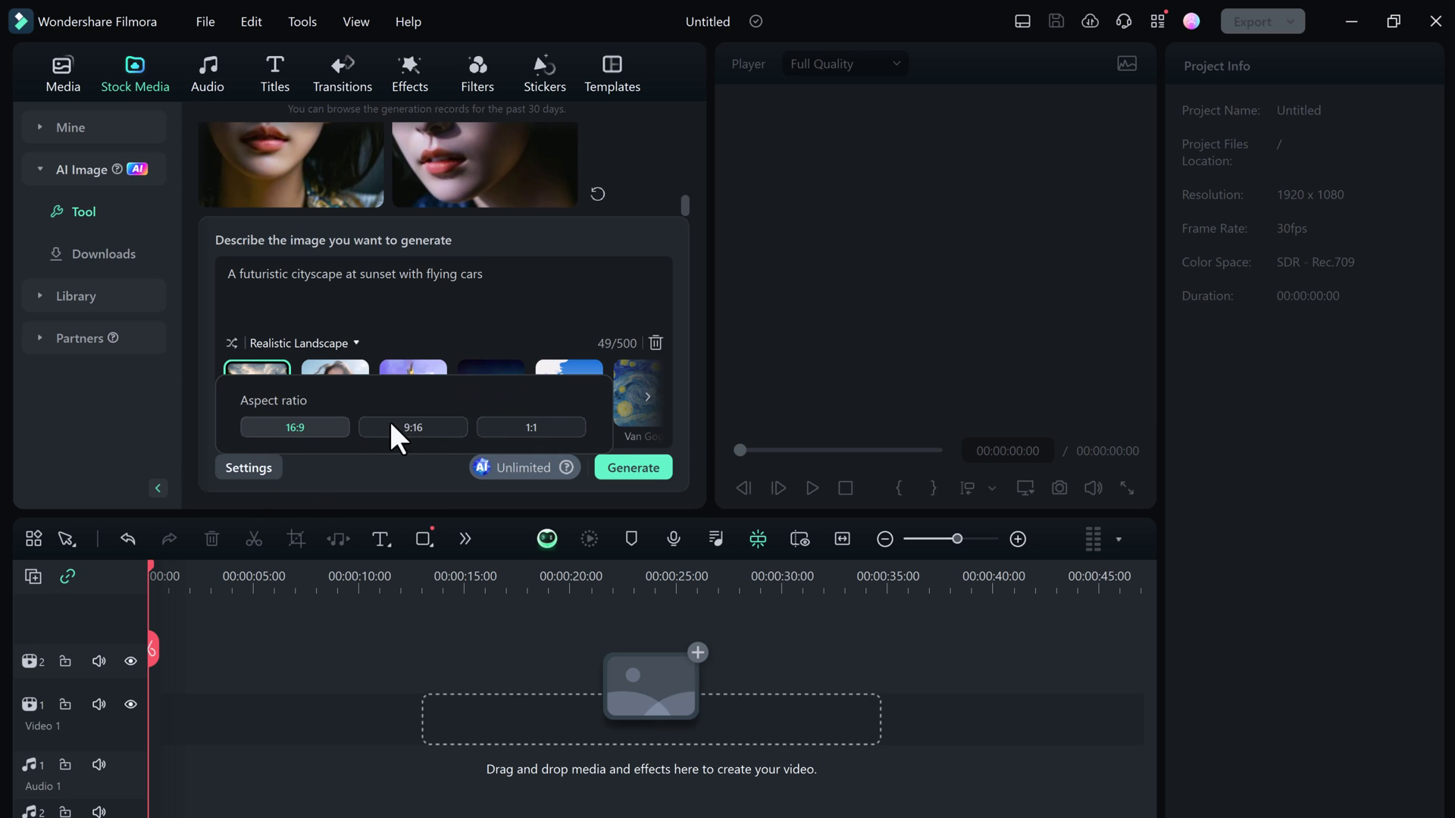
click(628, 468)
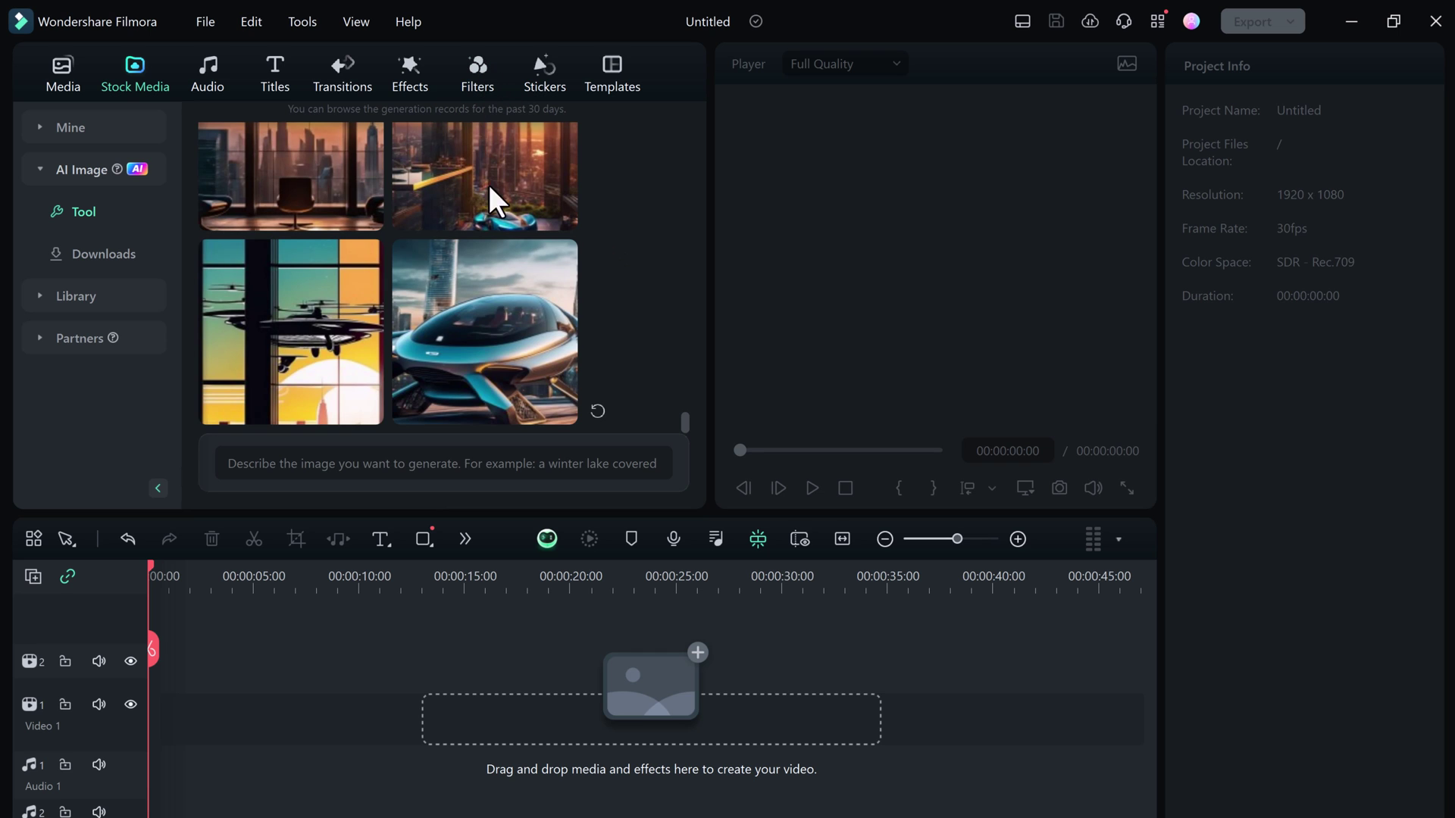
Preview all four cityscape images in the player, ending on the drones-by-the-window image.
scroll(489, 212, up, 5)
scroll(476, 273, down, 2)
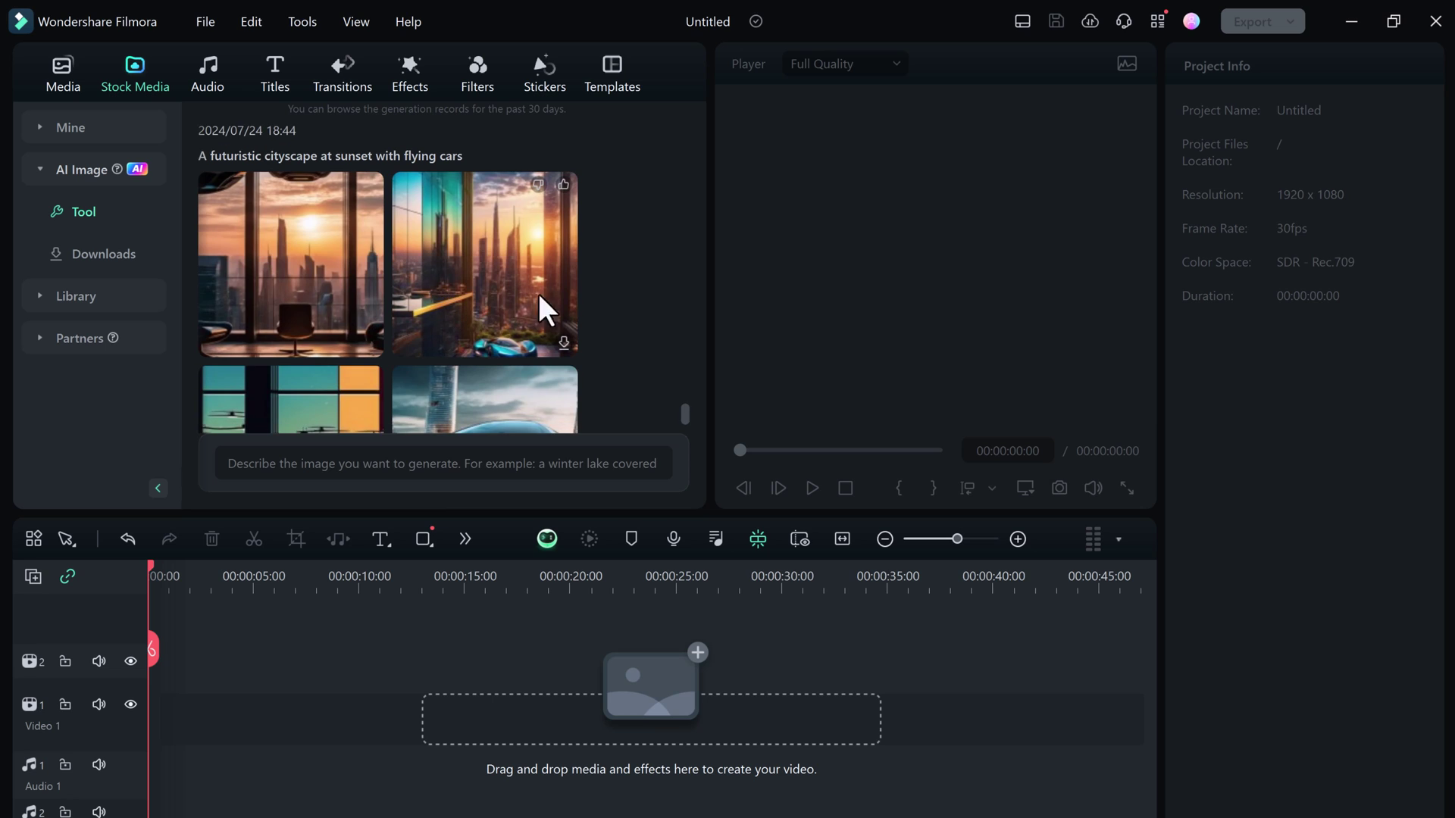
click(498, 287)
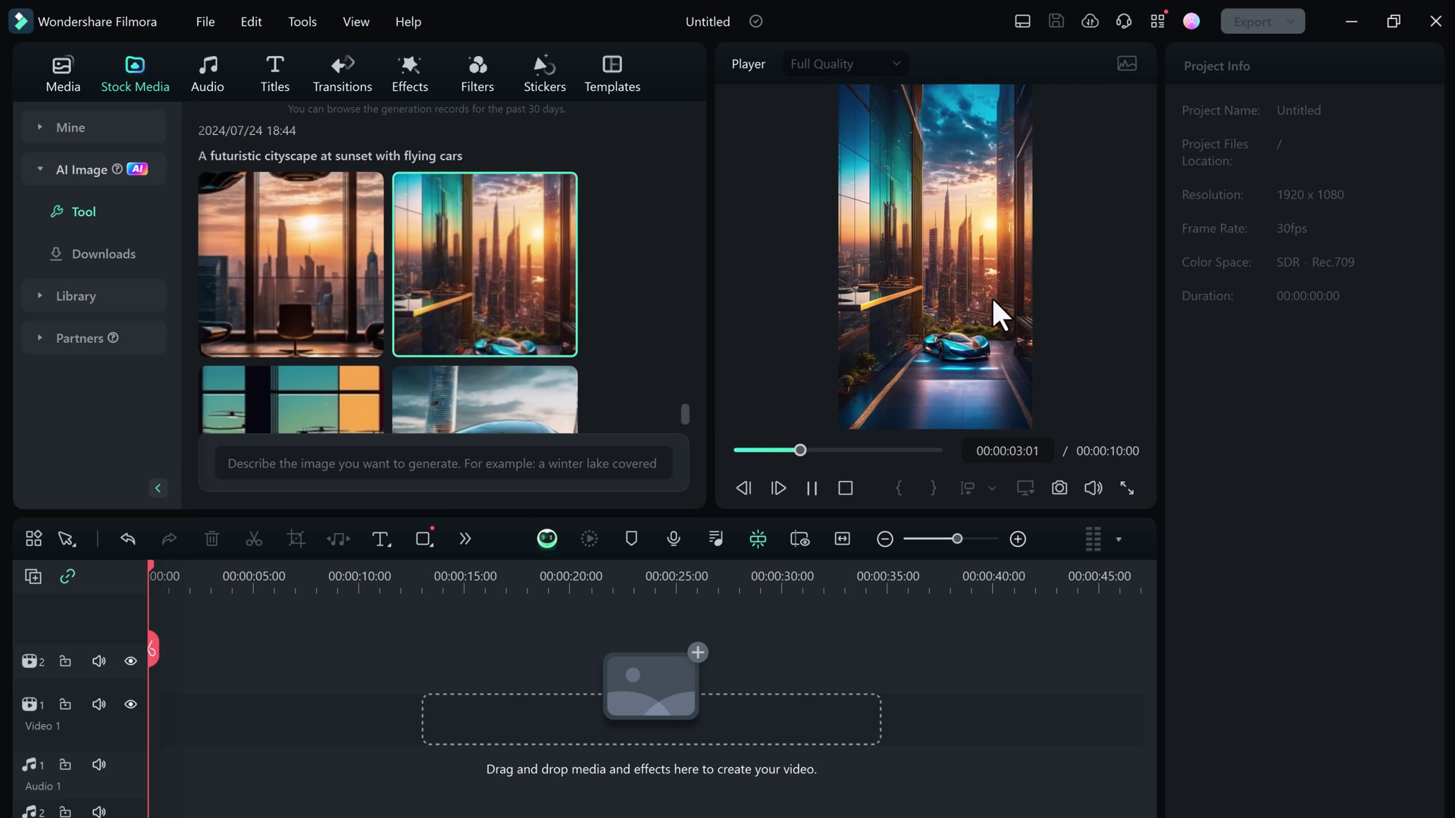
click(321, 310)
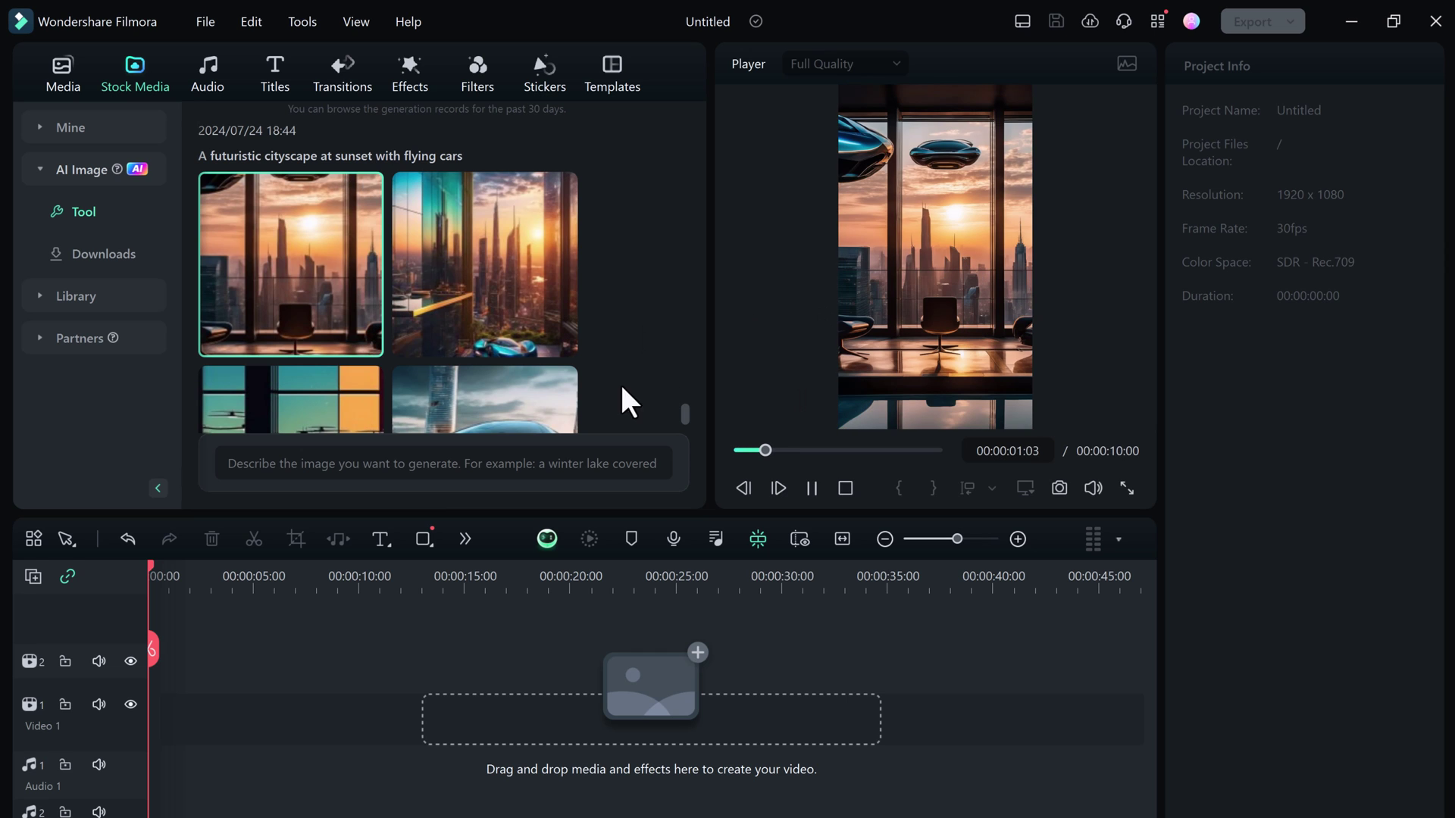
scroll(620, 382, down, 2)
click(470, 321)
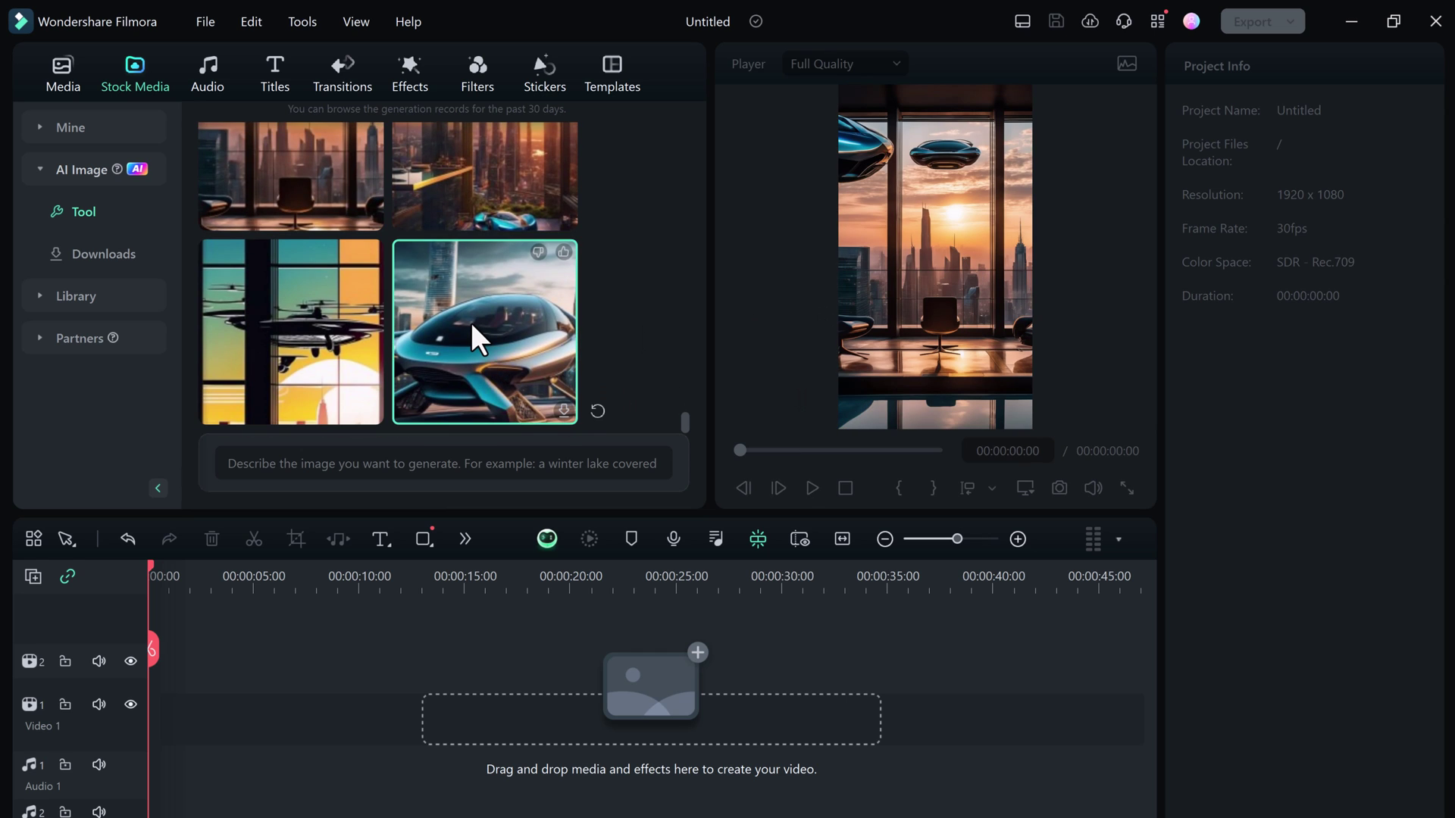
click(288, 339)
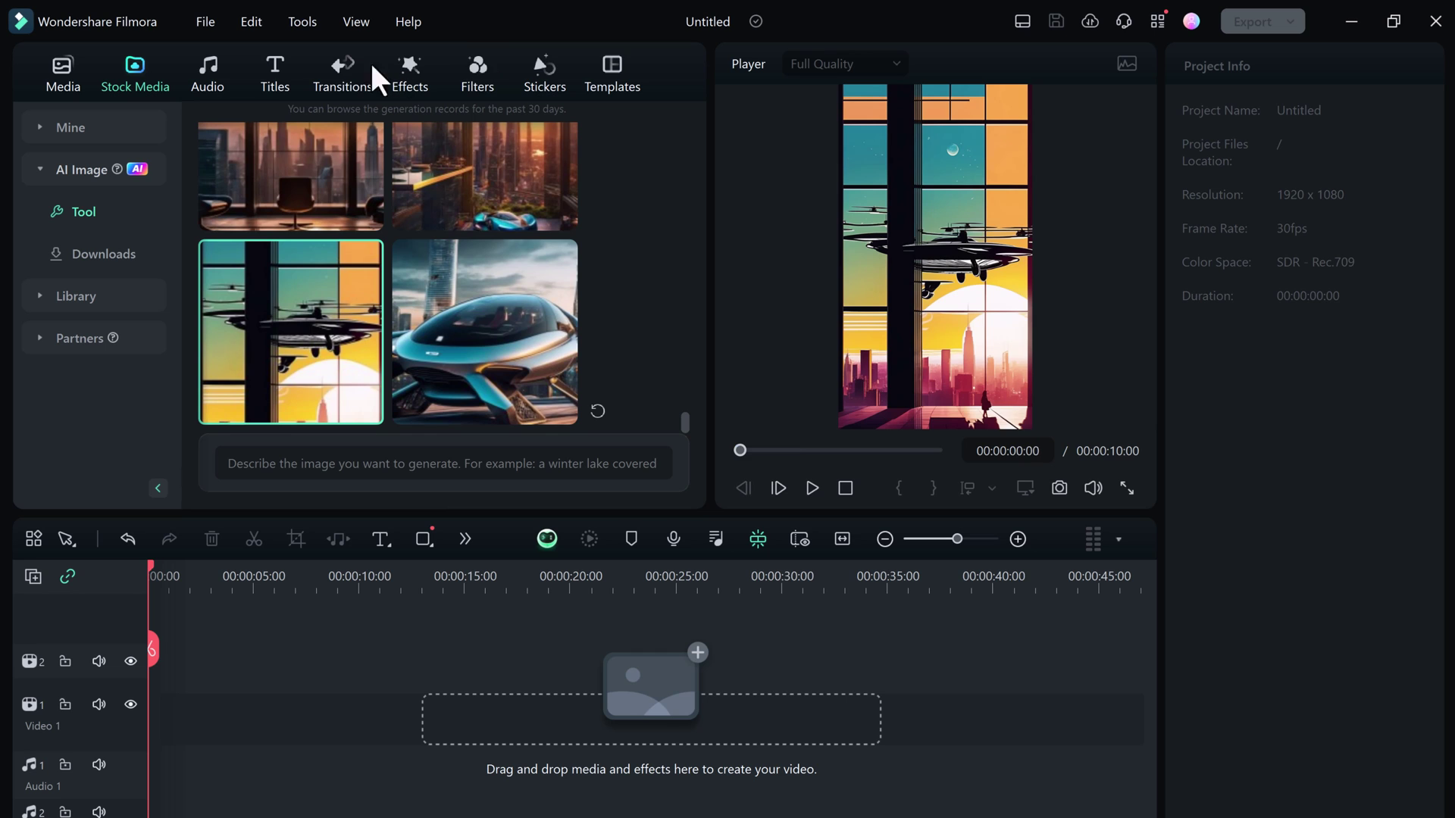
Paste the underwater world with colorful fish prompt and choose the first aspect ratio.
click(338, 455)
text(An underwater world with colorful fish)
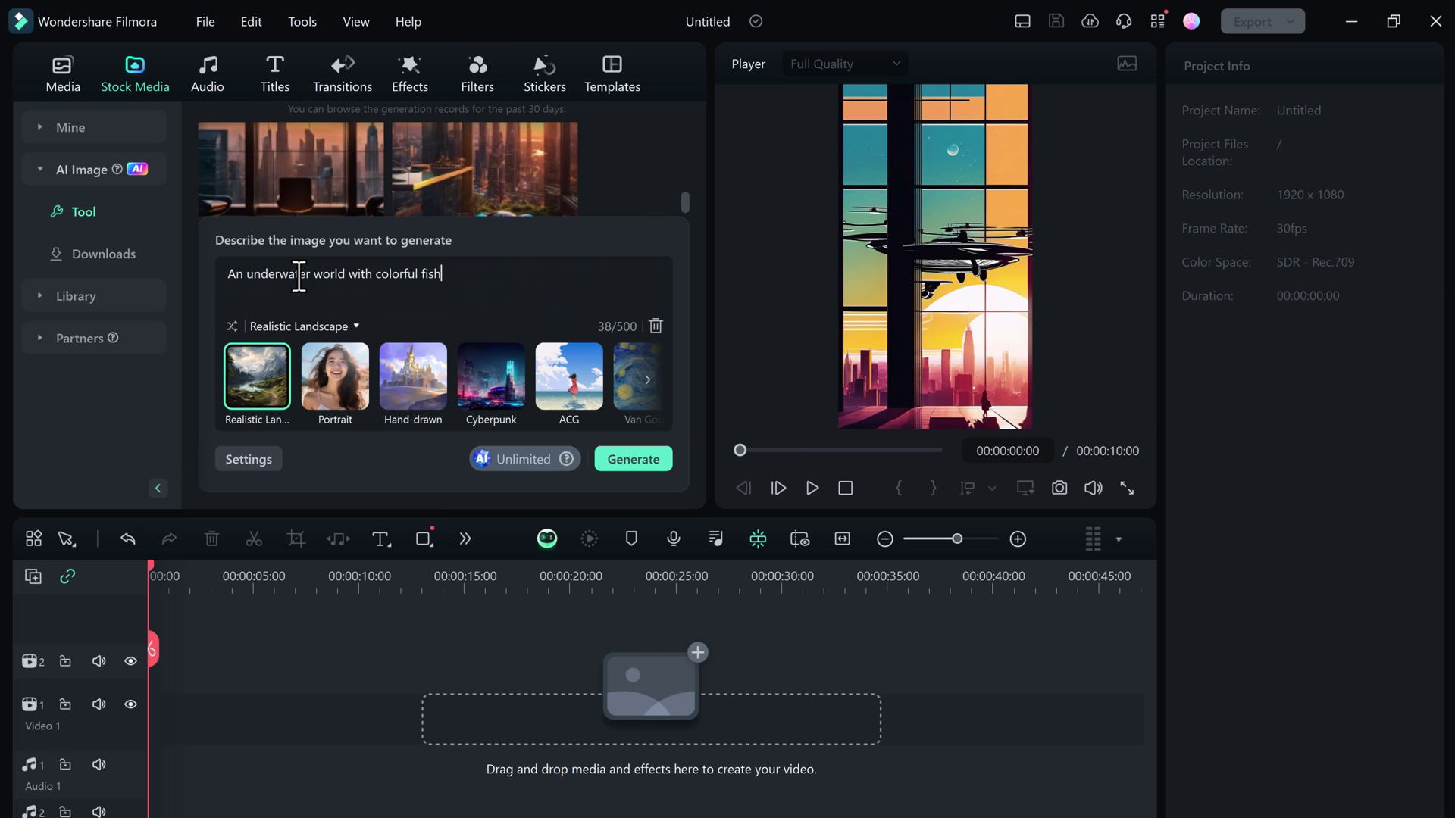
click(249, 459)
click(330, 421)
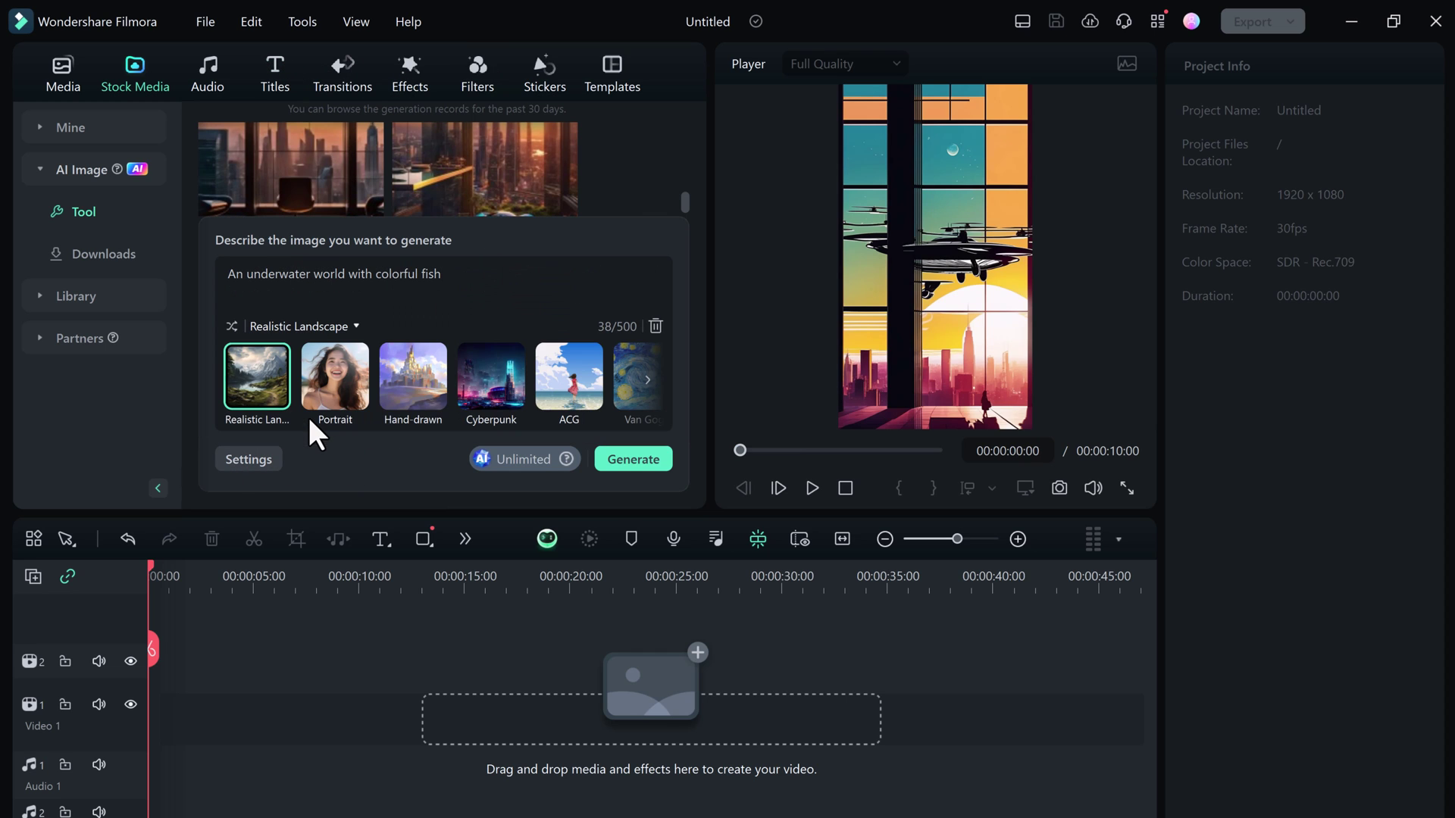
Generate the underwater images and preview the colorful fish and underwater bedroom results.
click(632, 456)
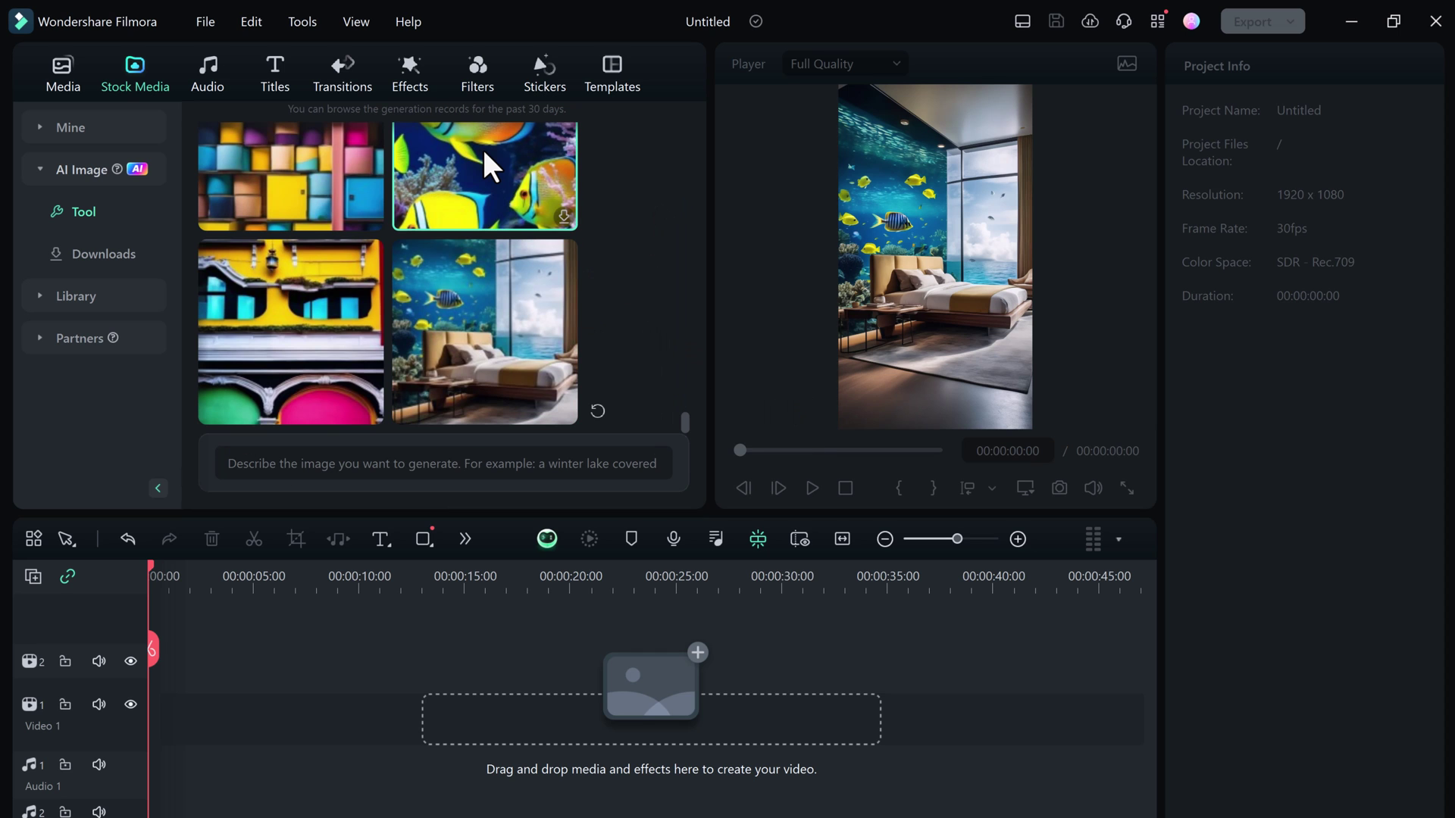
click(485, 152)
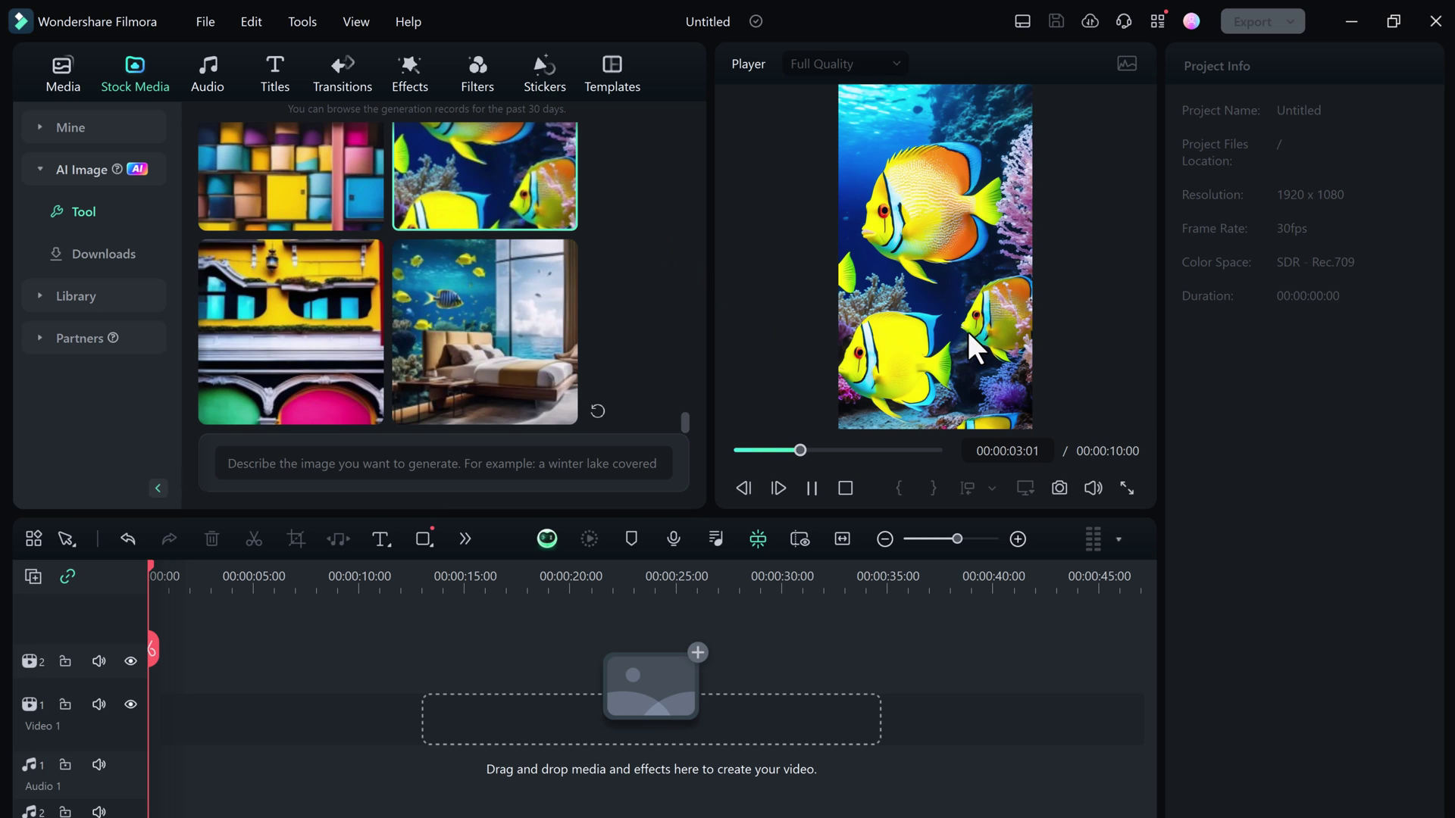
click(512, 343)
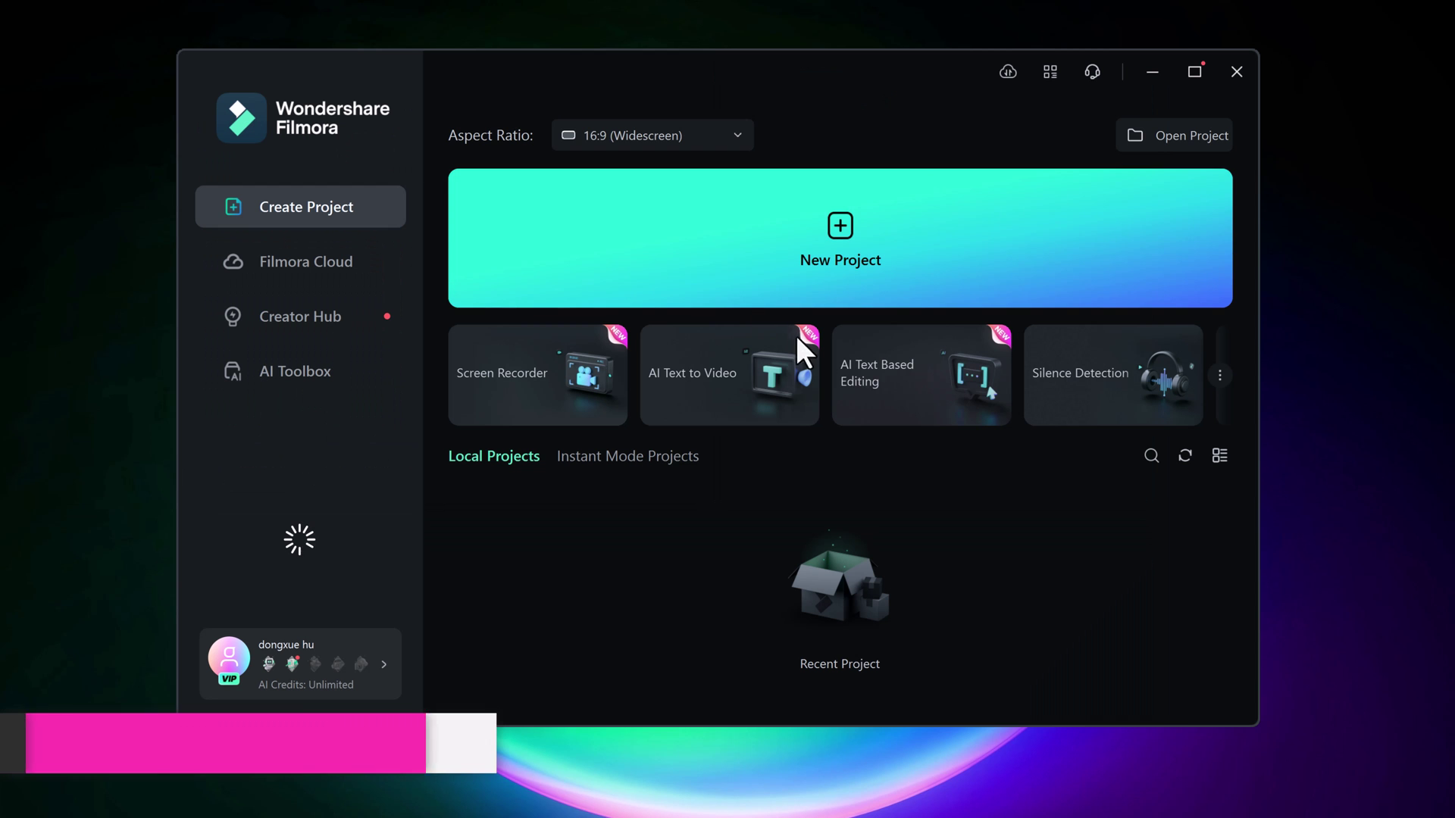
Open AI Copywriting from the start screen's AI Toolbox.
click(1219, 375)
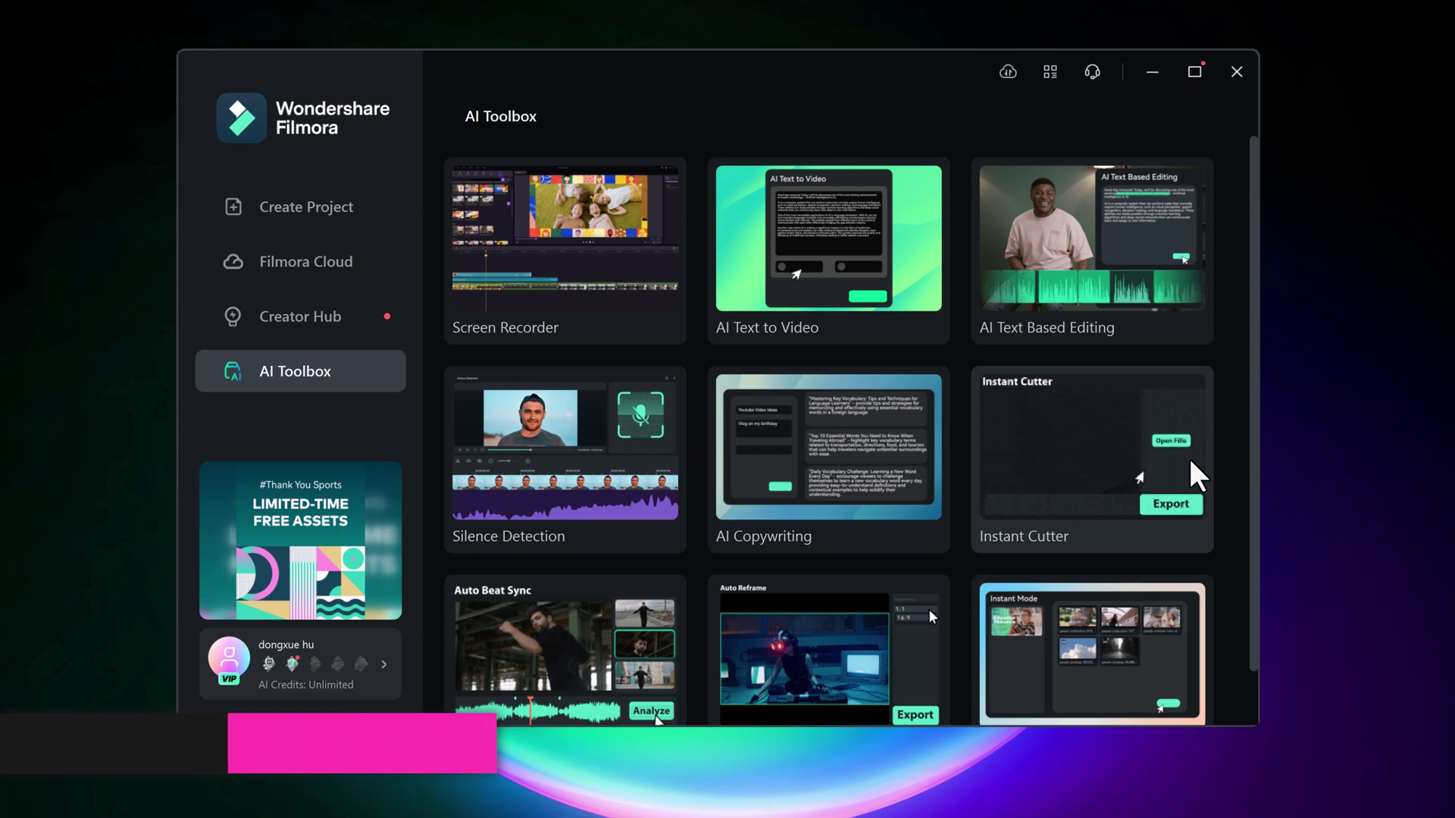
click(812, 452)
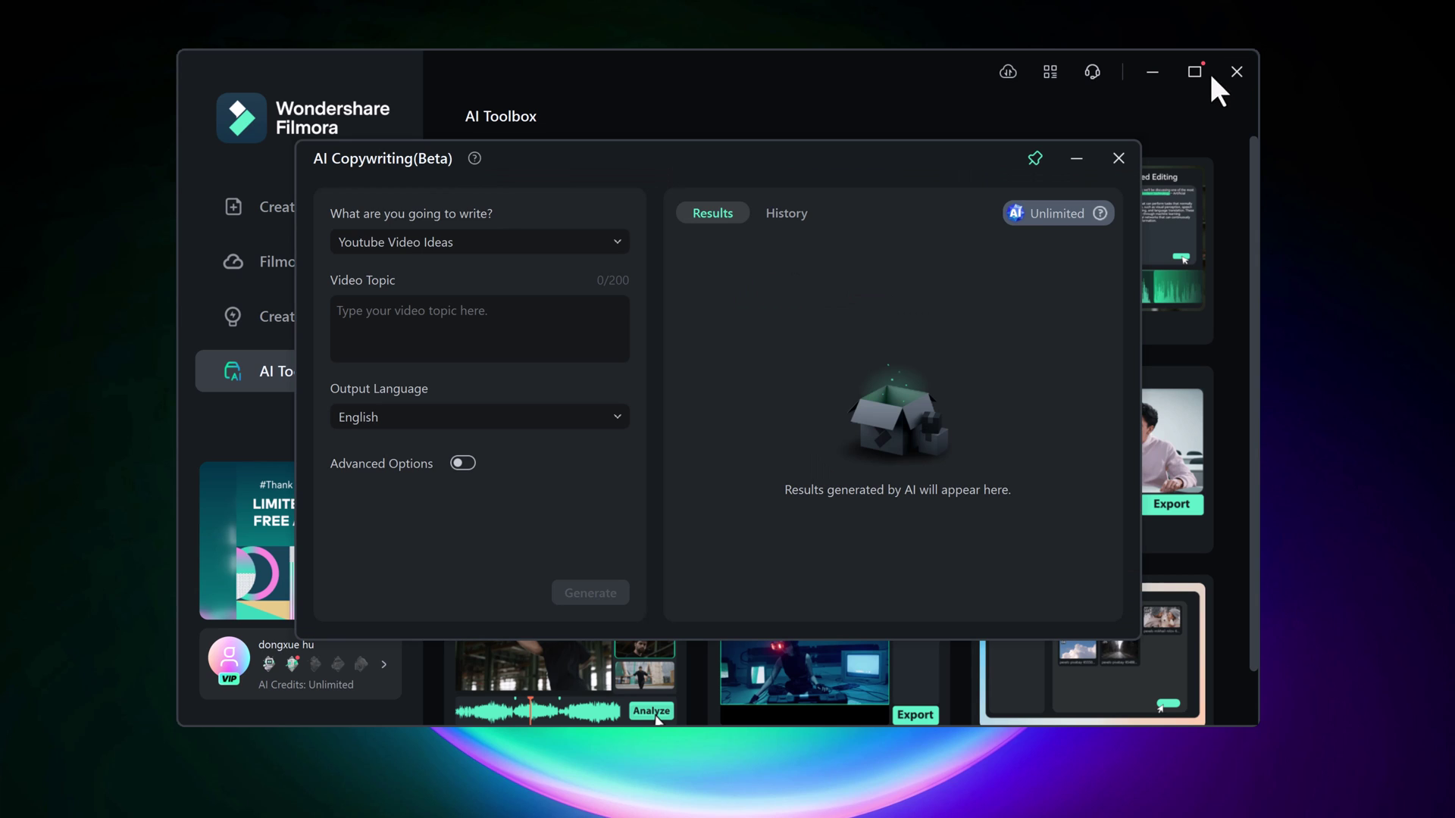
With Youtube Video Ideas, generate from 'Write a youtube video script on Filmora 13 new features.'.
click(1153, 72)
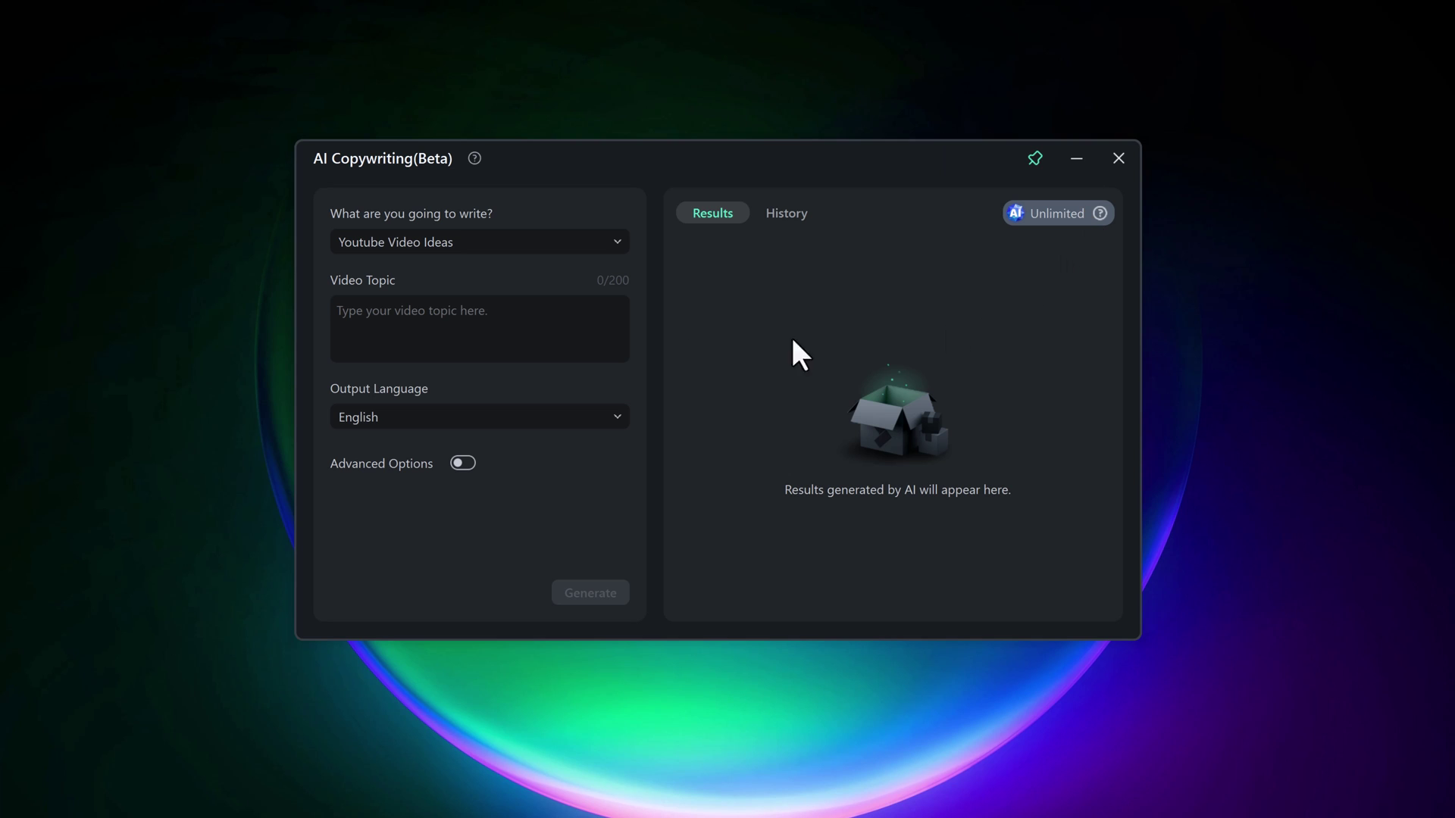
click(541, 323)
click(538, 240)
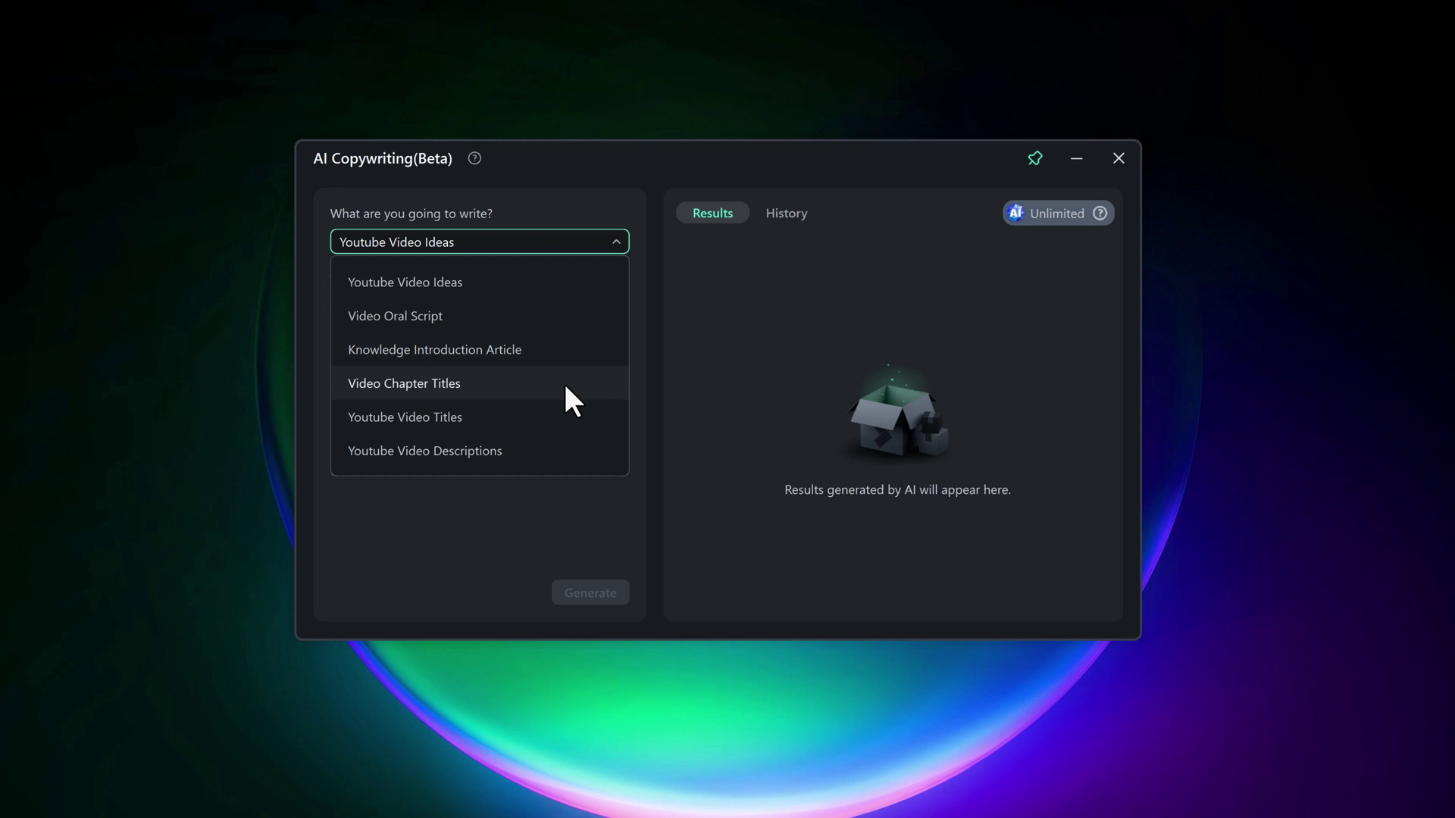
click(481, 285)
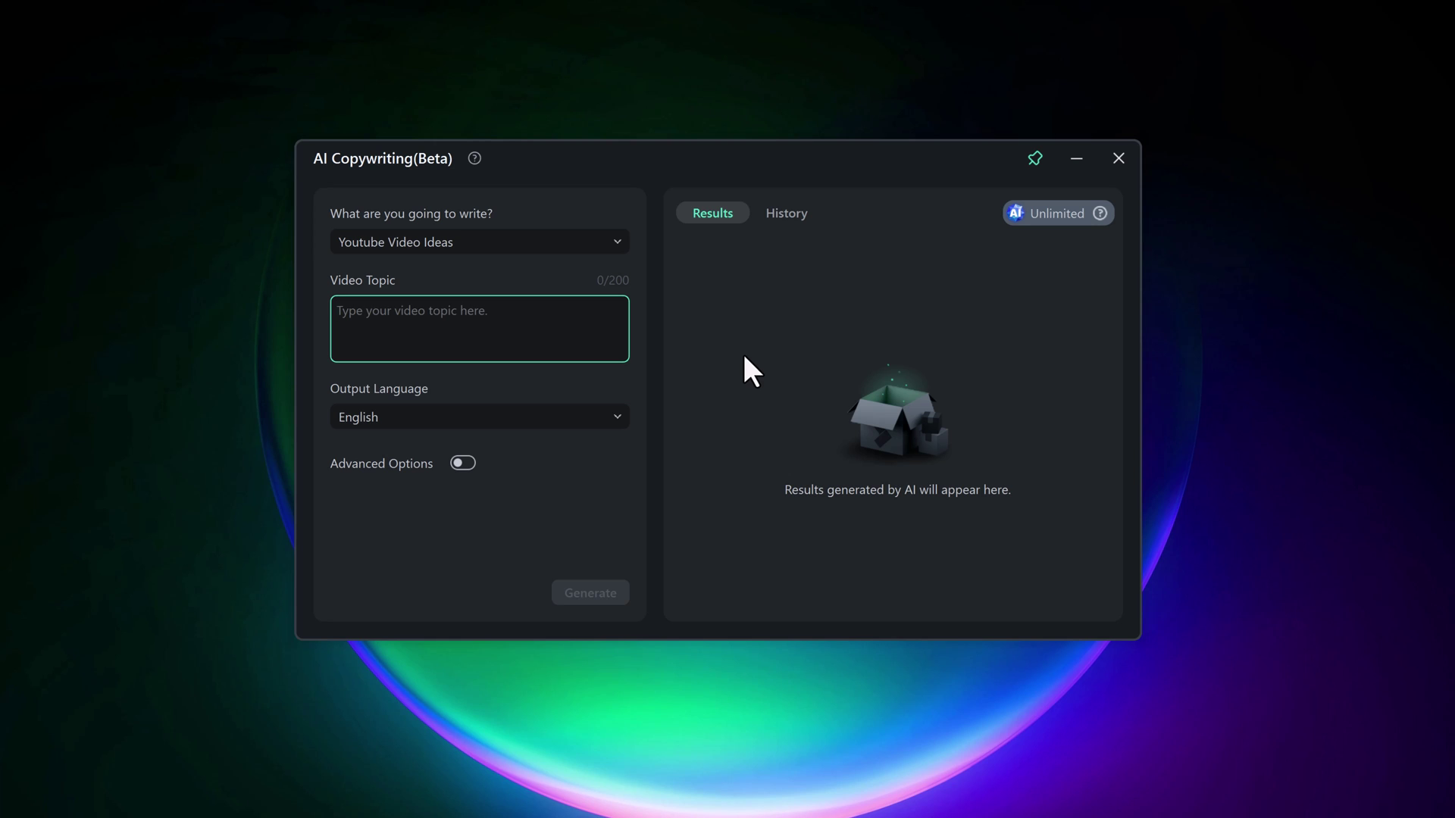
text(Write a youtube v)
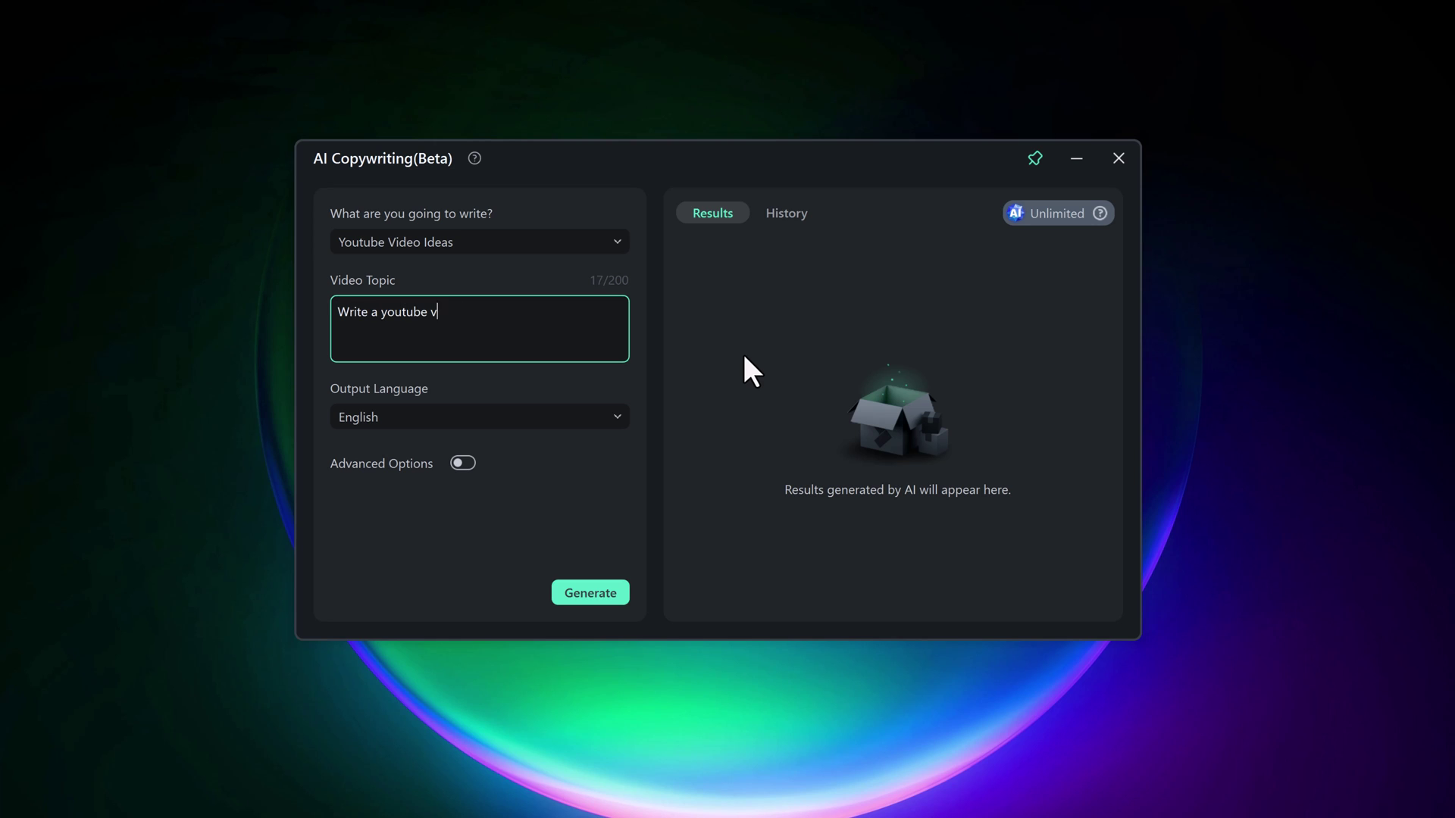
text(ideo script on Filmora 13 new features.)
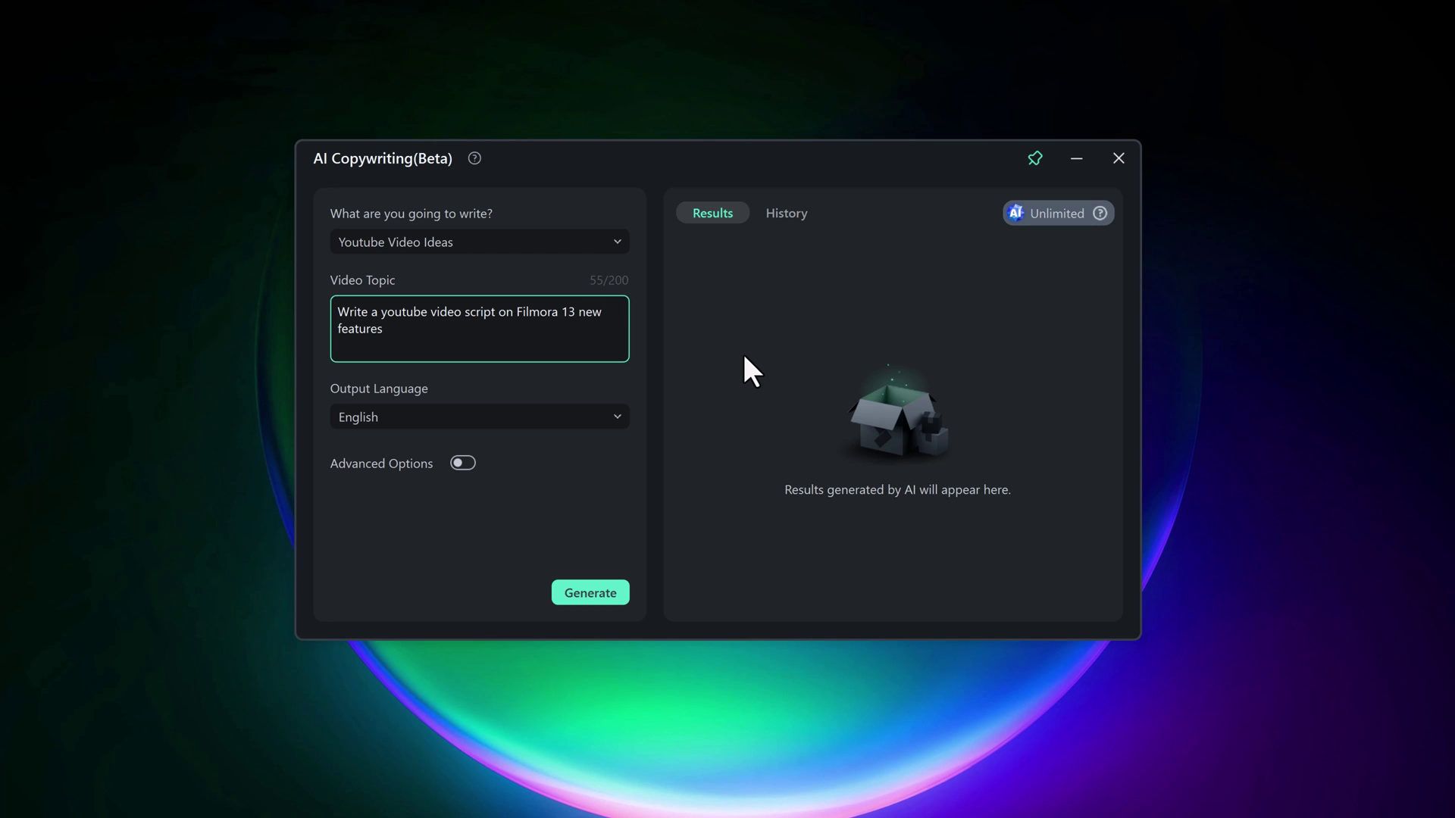
click(598, 594)
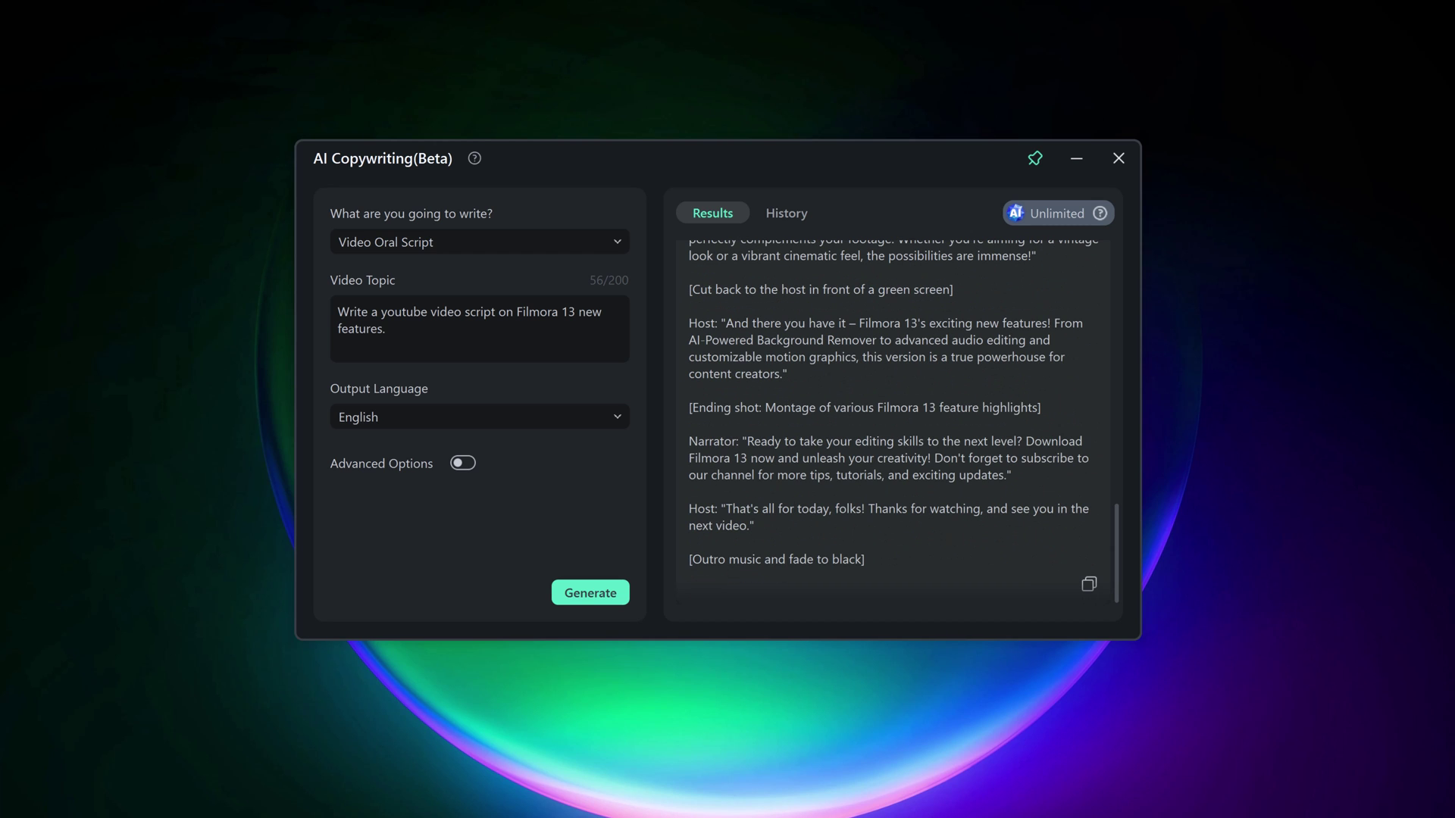
Scroll through the generated Video Oral Script from the opening shot to the featured tools.
scroll(899, 409, up, 15)
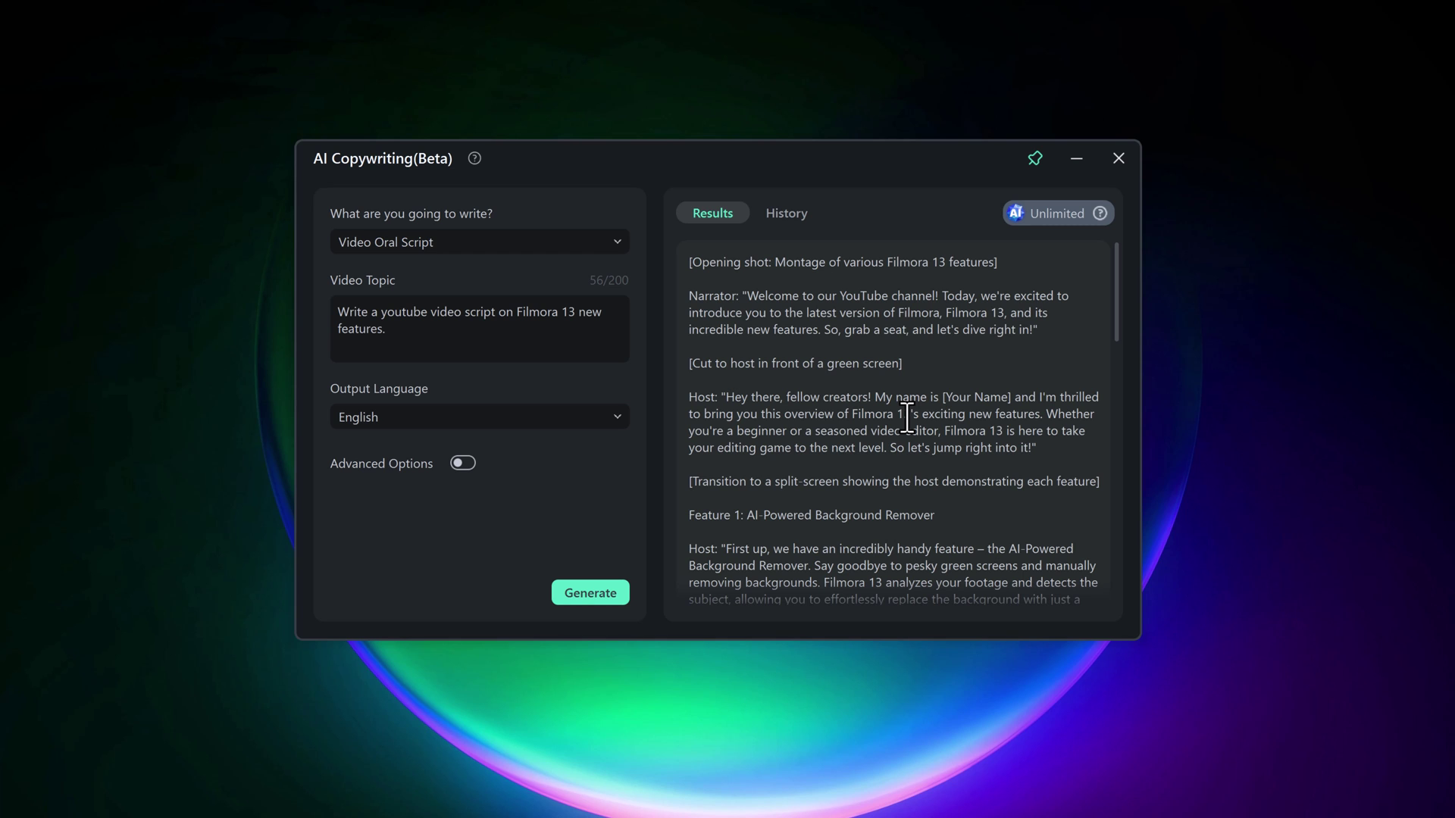
scroll(907, 417, down, 5)
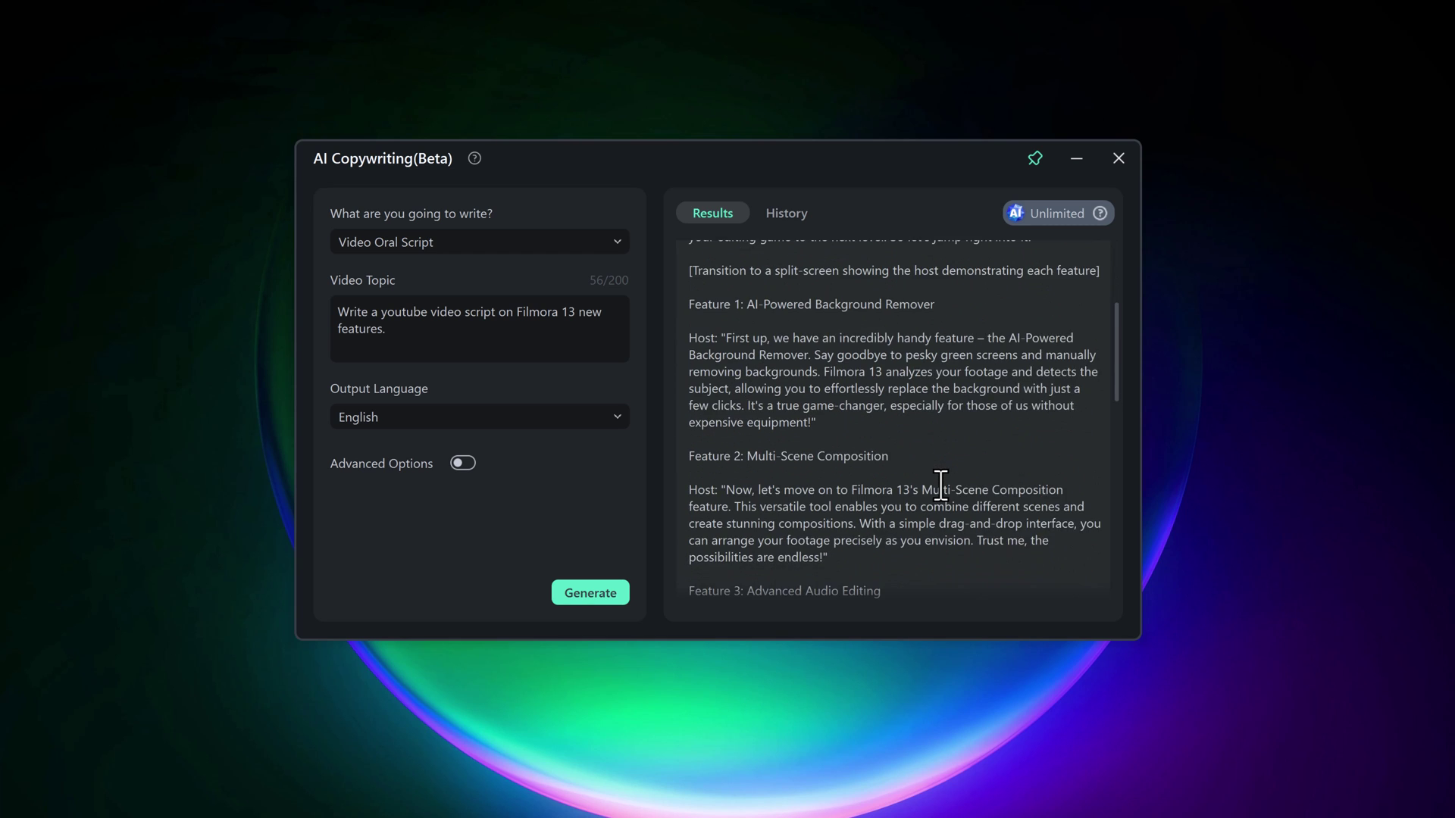
scroll(940, 485, down, 2)
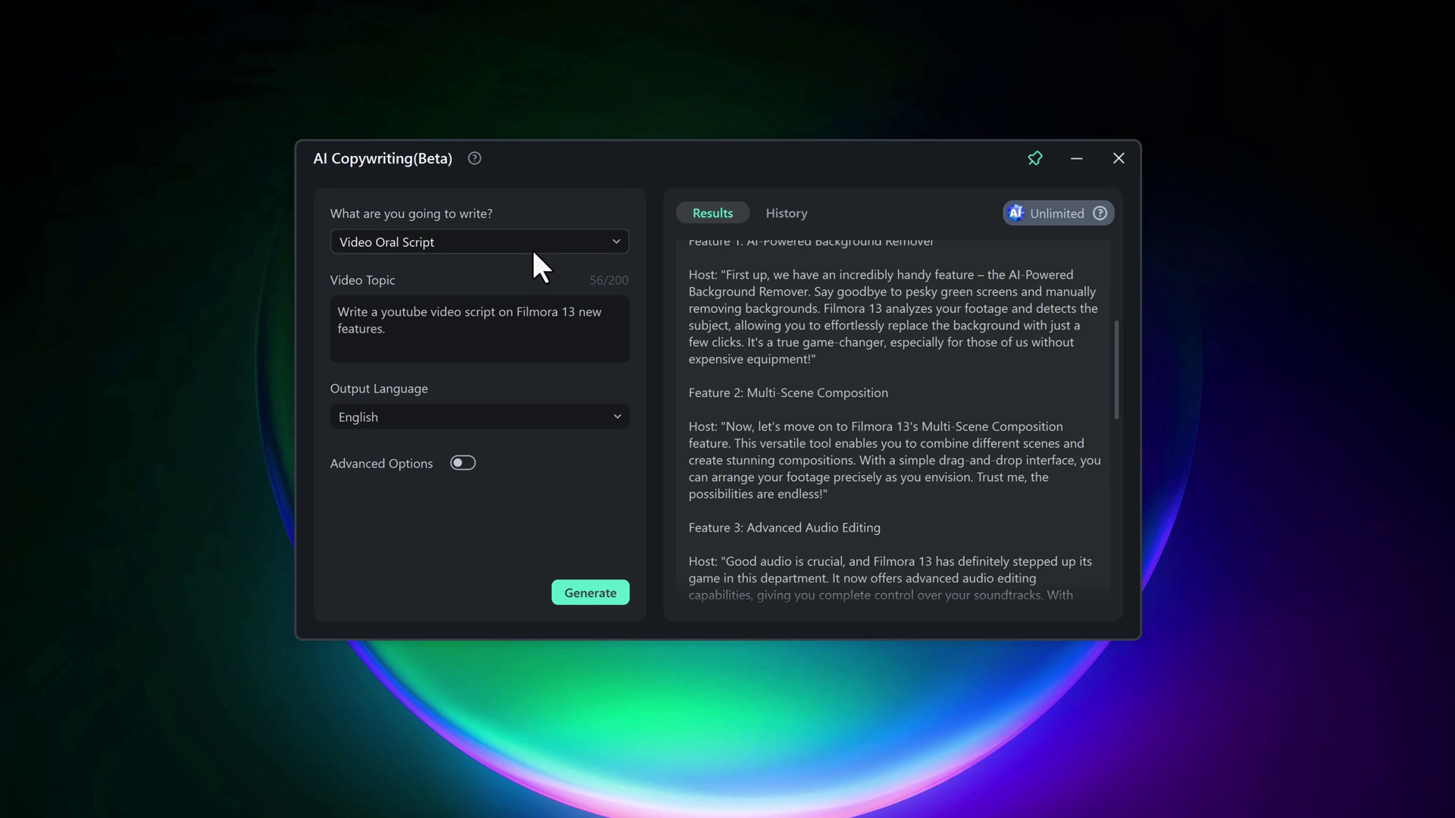